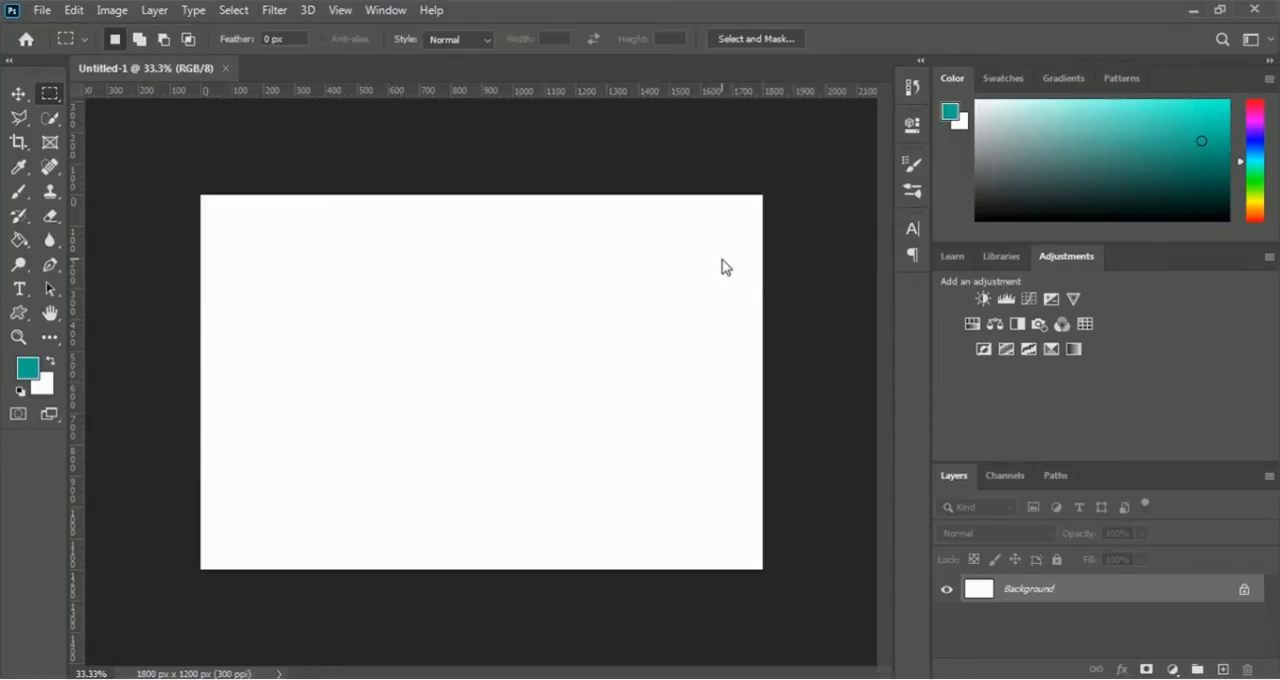
- Add the text "Flame" in the upper middle of the blank canvas with the Type tool
left_click(19, 291)
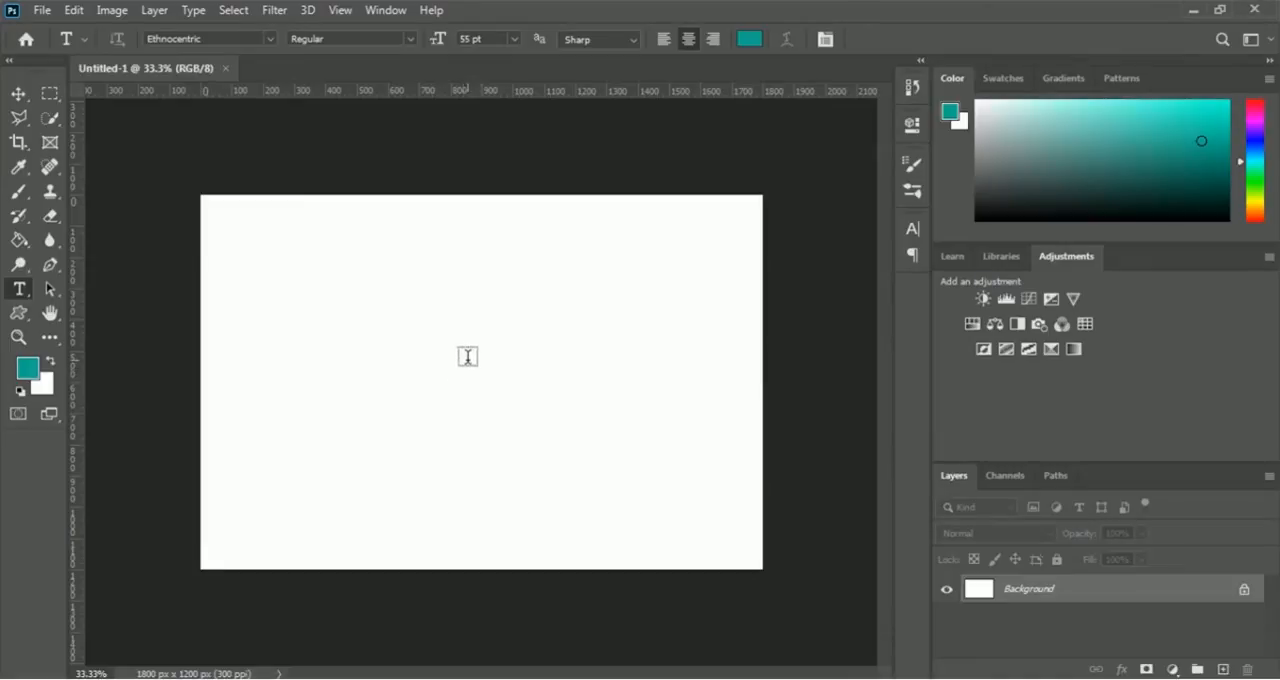
left_click(467, 361)
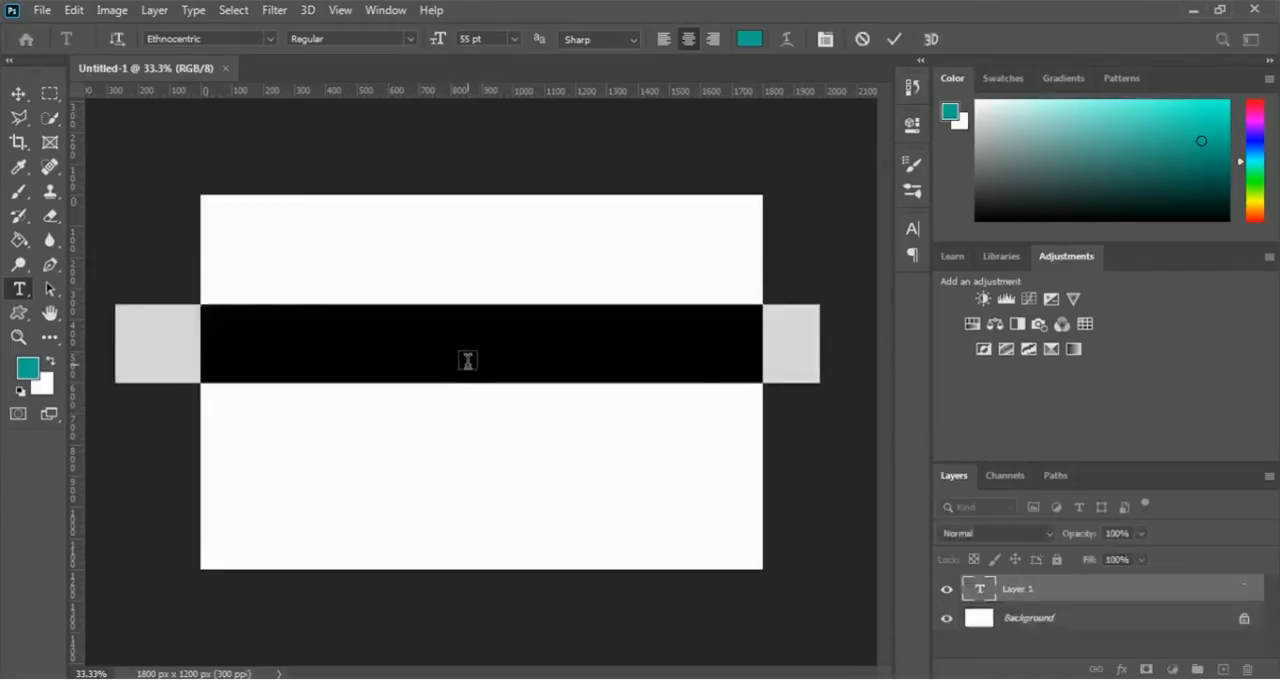
left_click(475, 362)
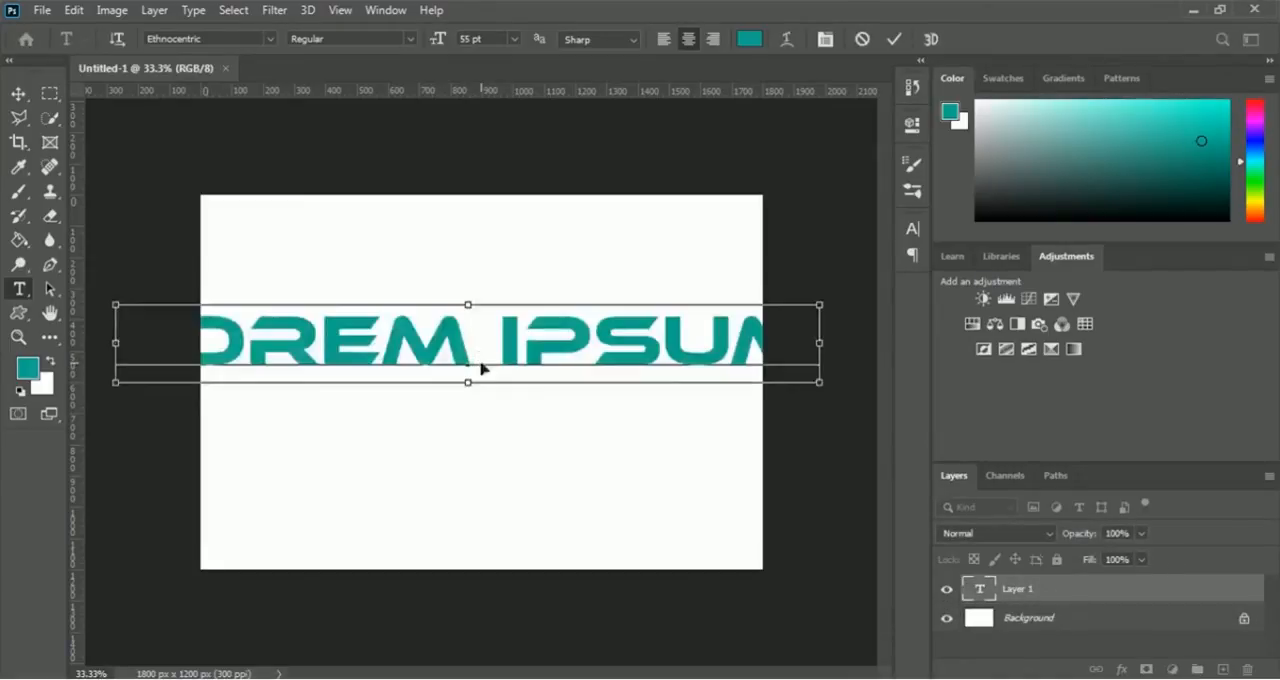
key("ctrl+a")
type("FLAME")
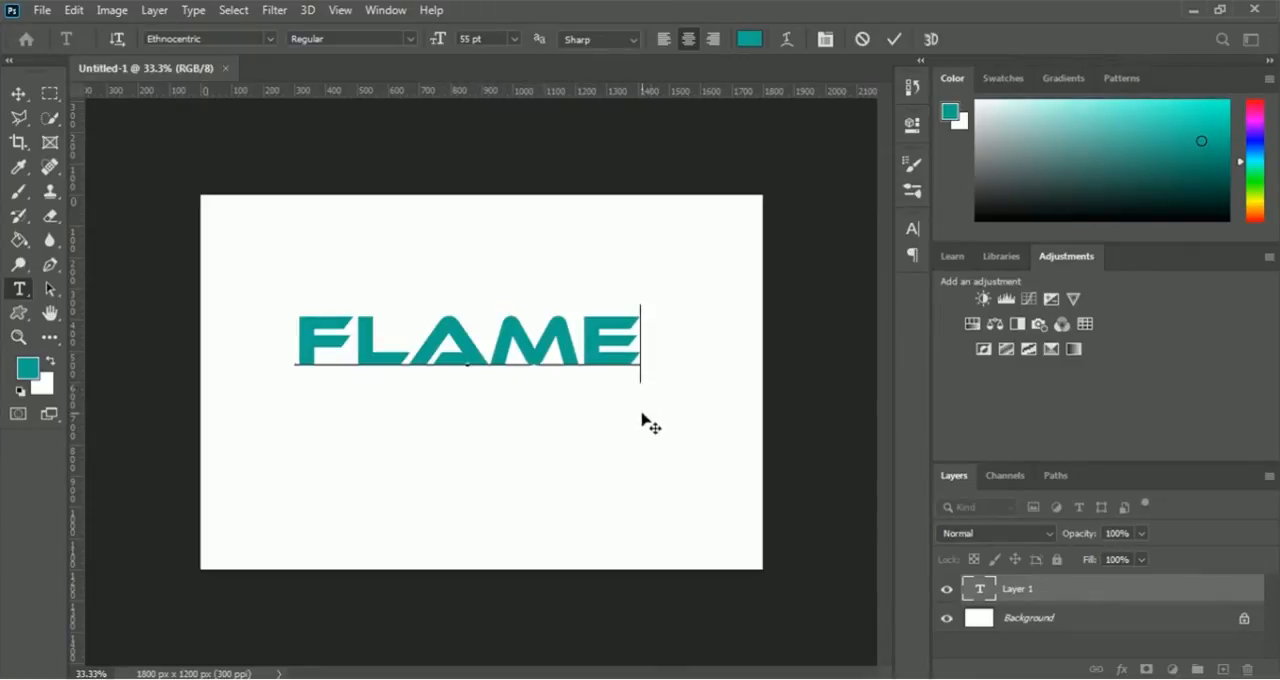
left_click(894, 40)
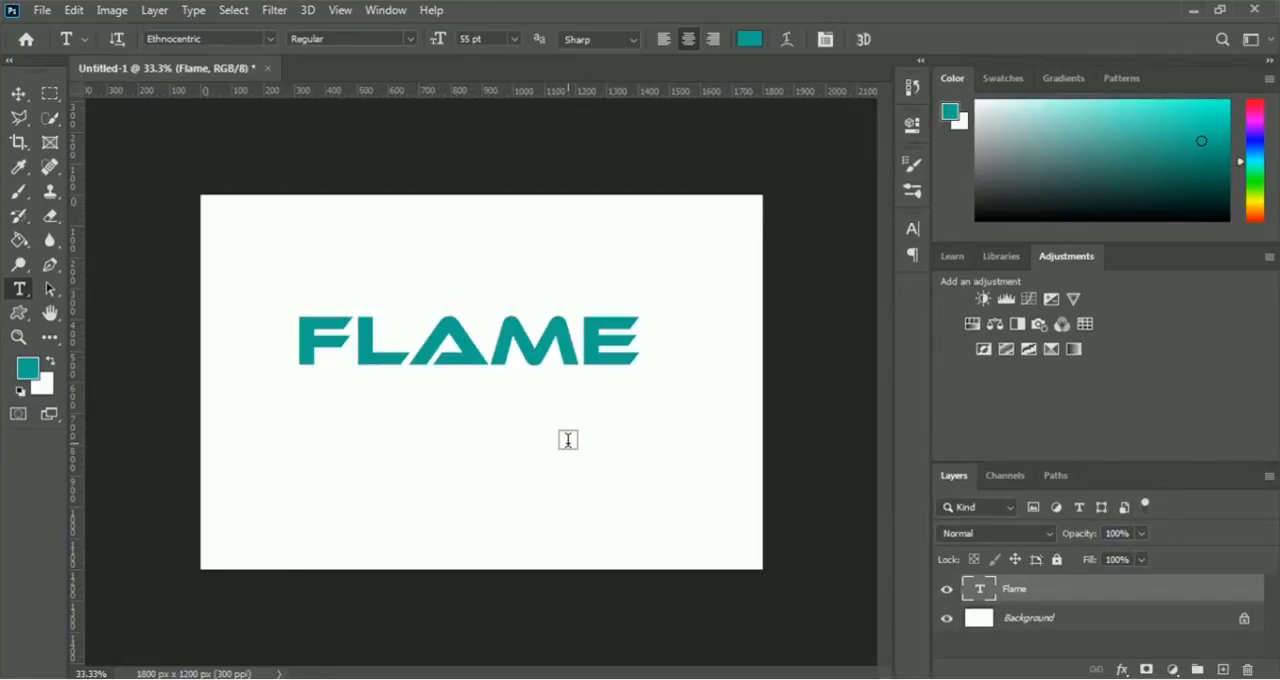
- Start a second text line reading "photography" just below the FLAME text
left_click(484, 402)
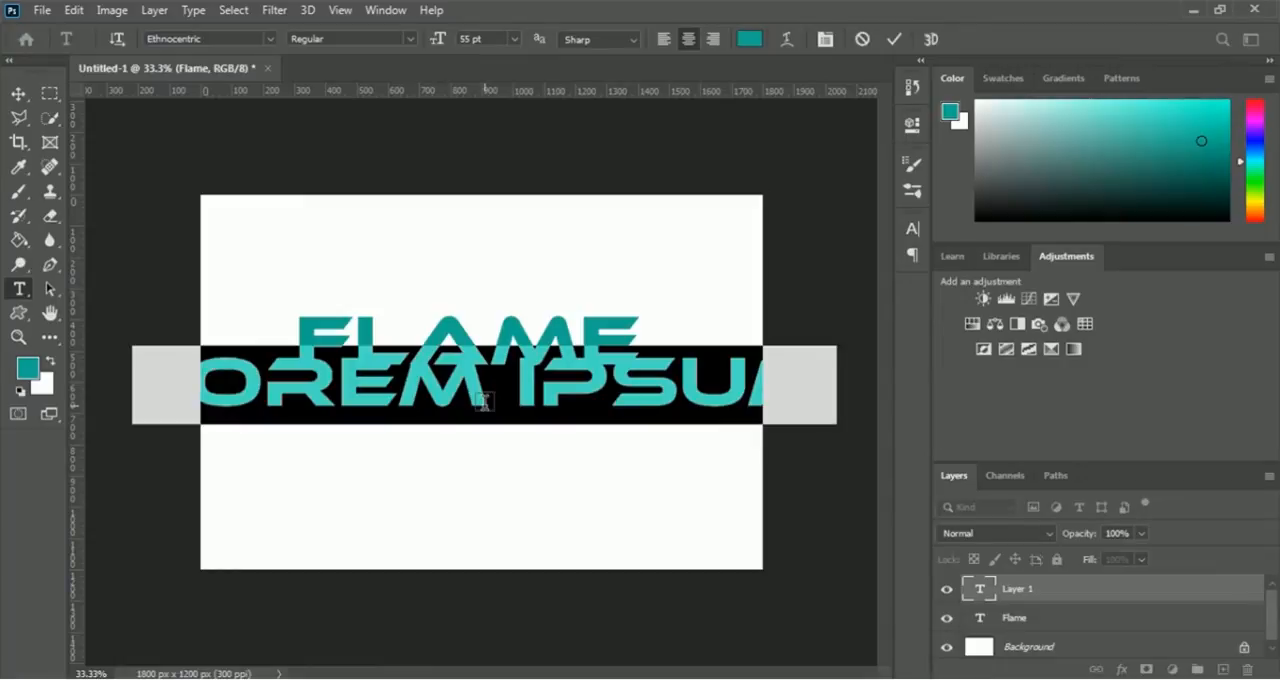
type("PHO")
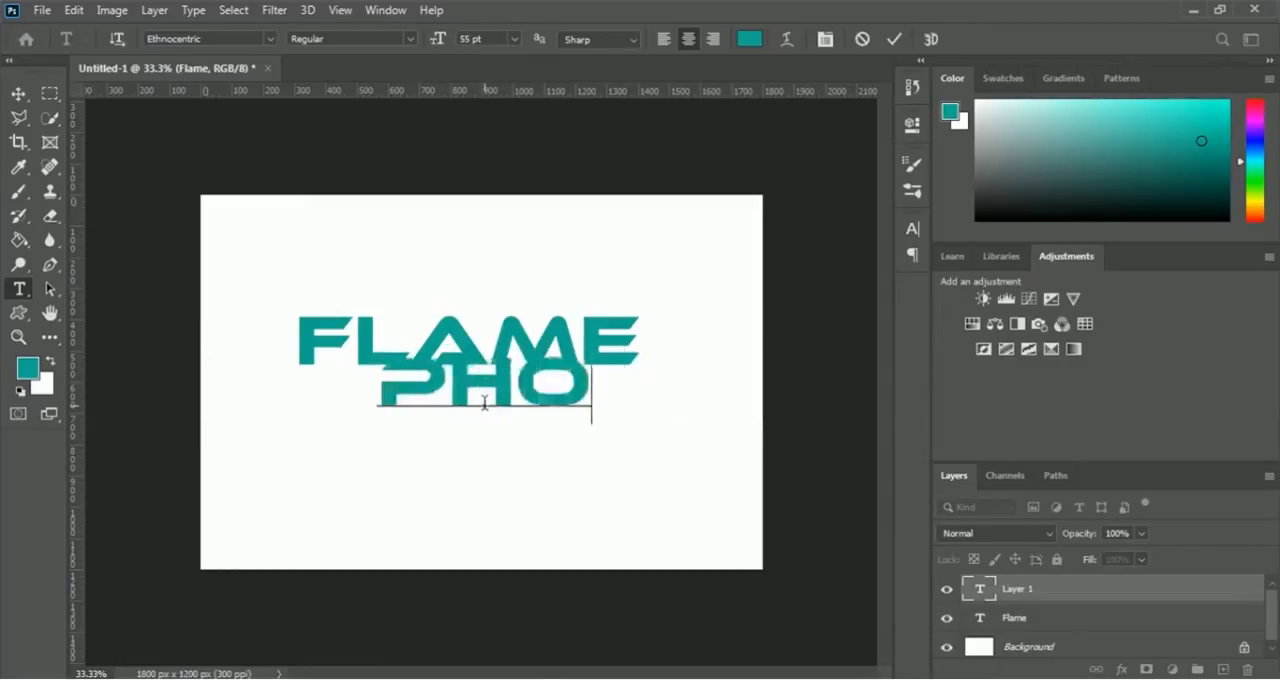
type("TOGRAPHY")
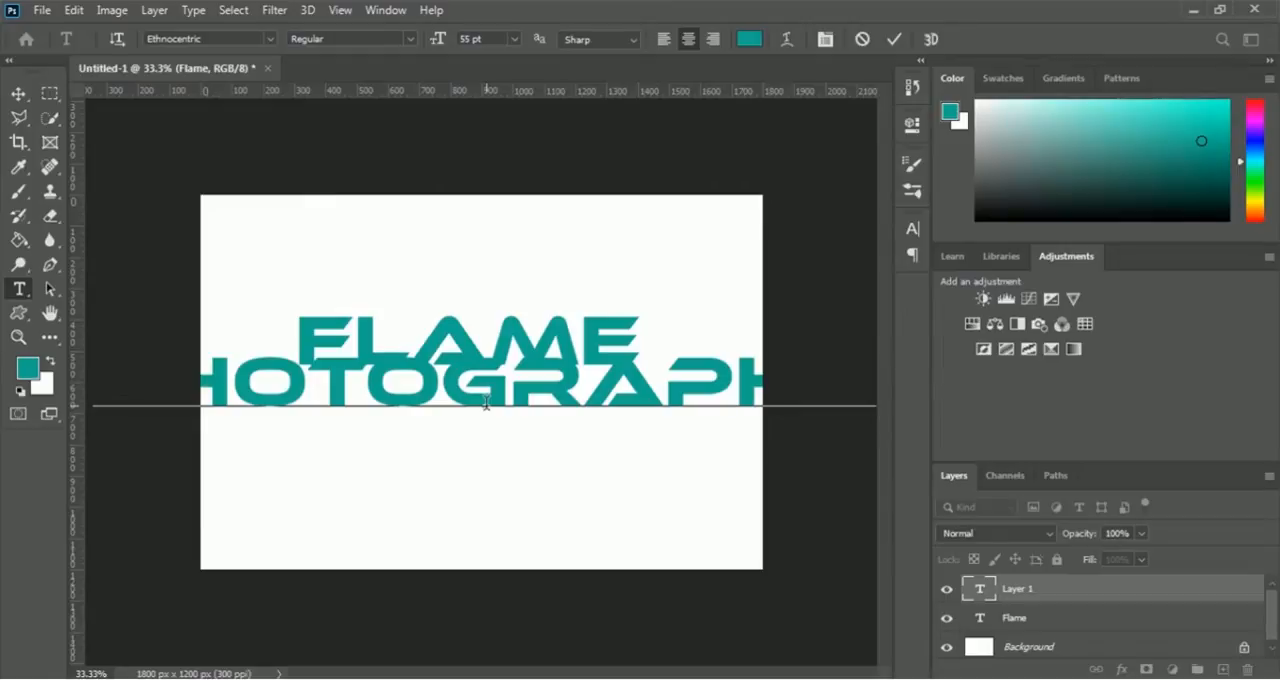
- Reduce the font size of the whole photography text to 16 pt
key("ctrl+a")
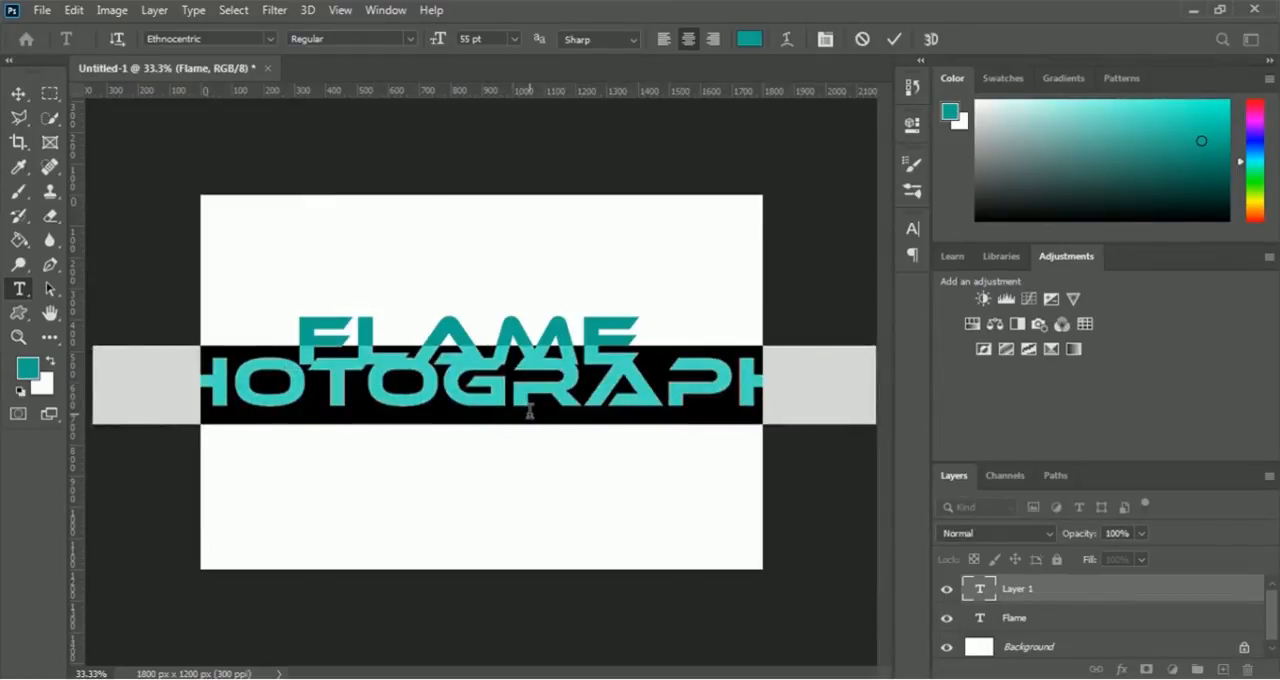
left_click(514, 40)
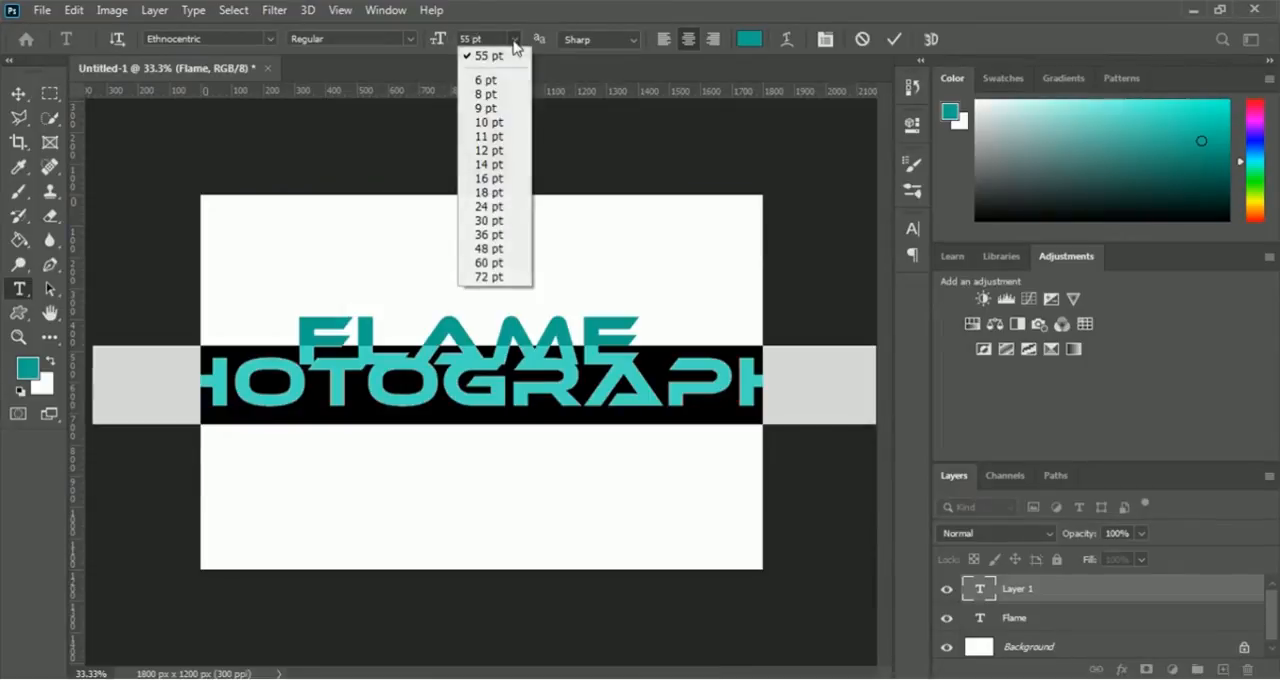
left_click(497, 166)
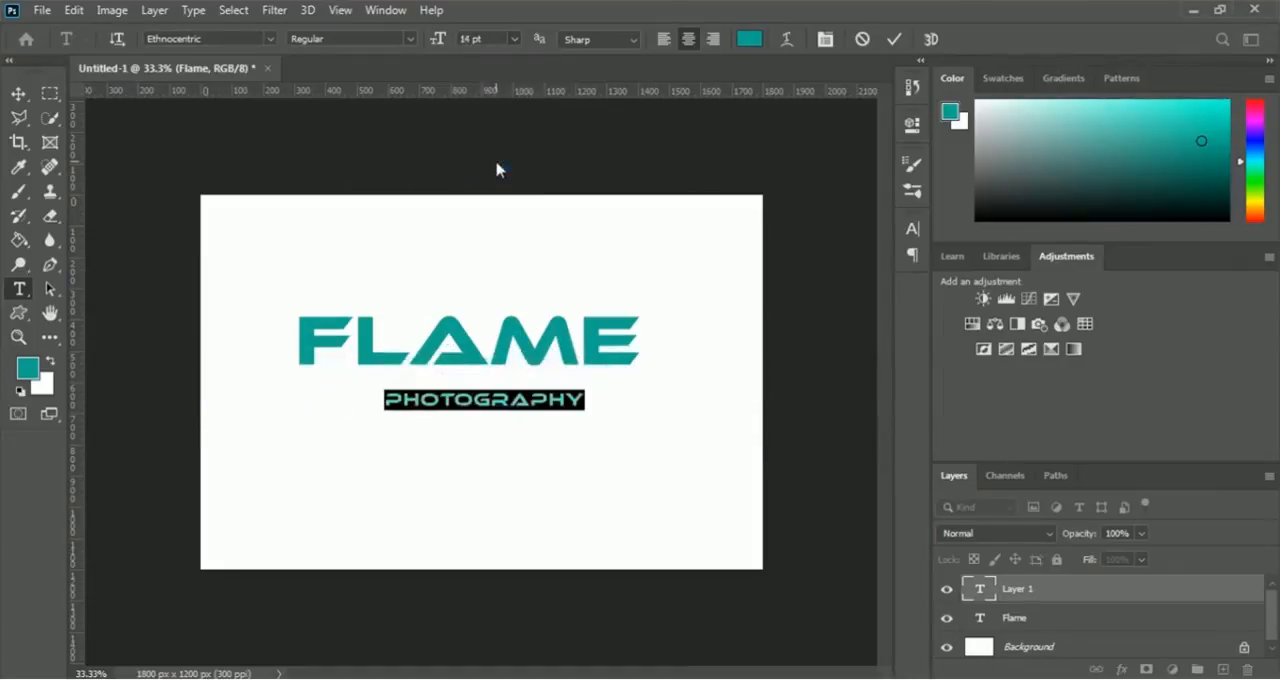
left_click(514, 39)
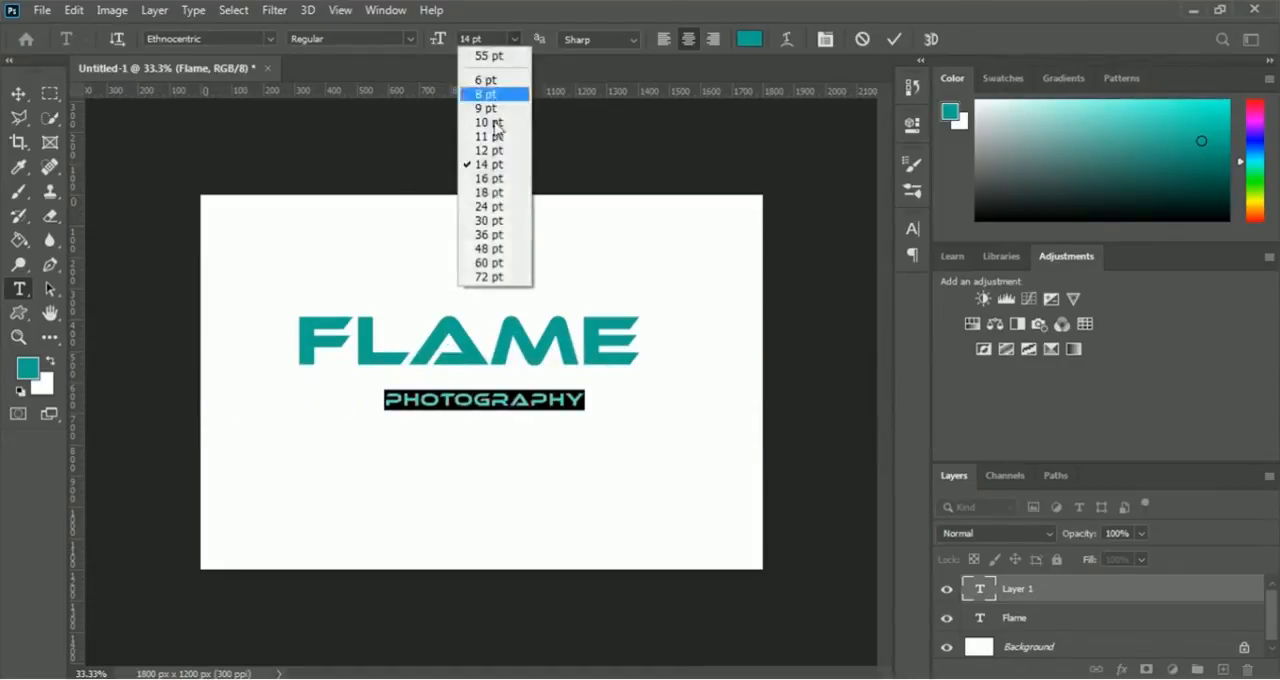
left_click(488, 179)
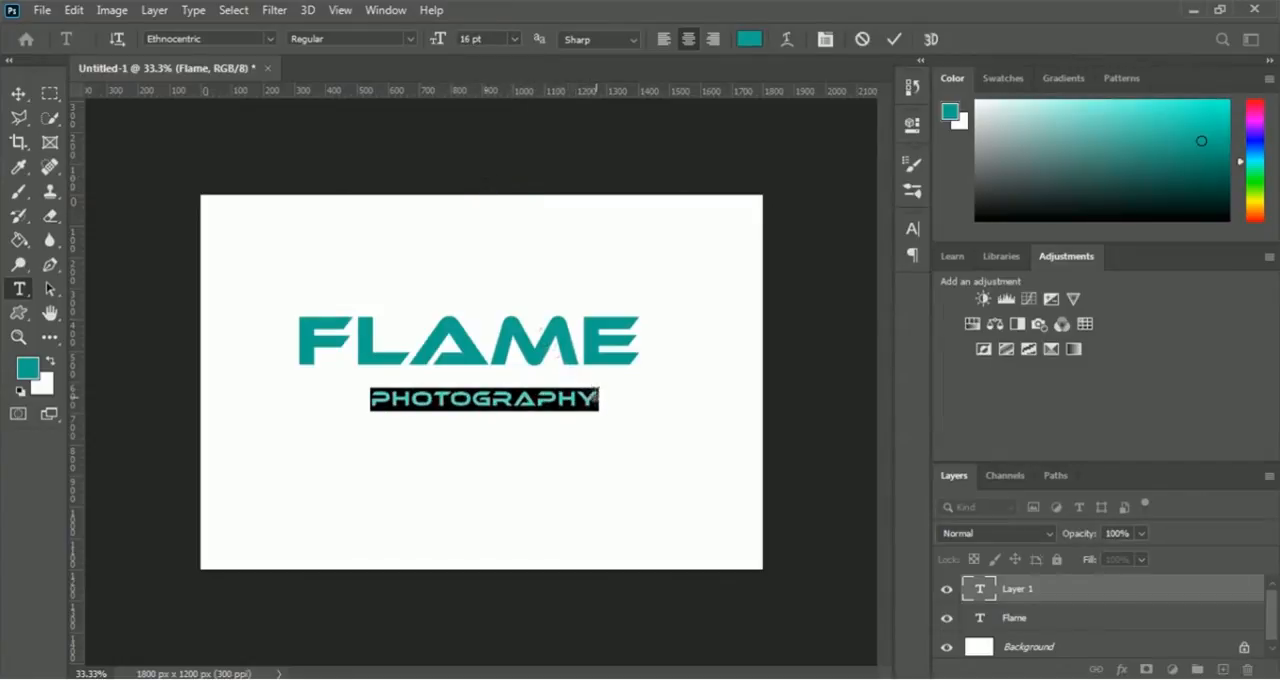
- Change the photography text's font to Arial with the Bold style
left_click_drag(596, 396, 356, 401)
left_click(269, 39)
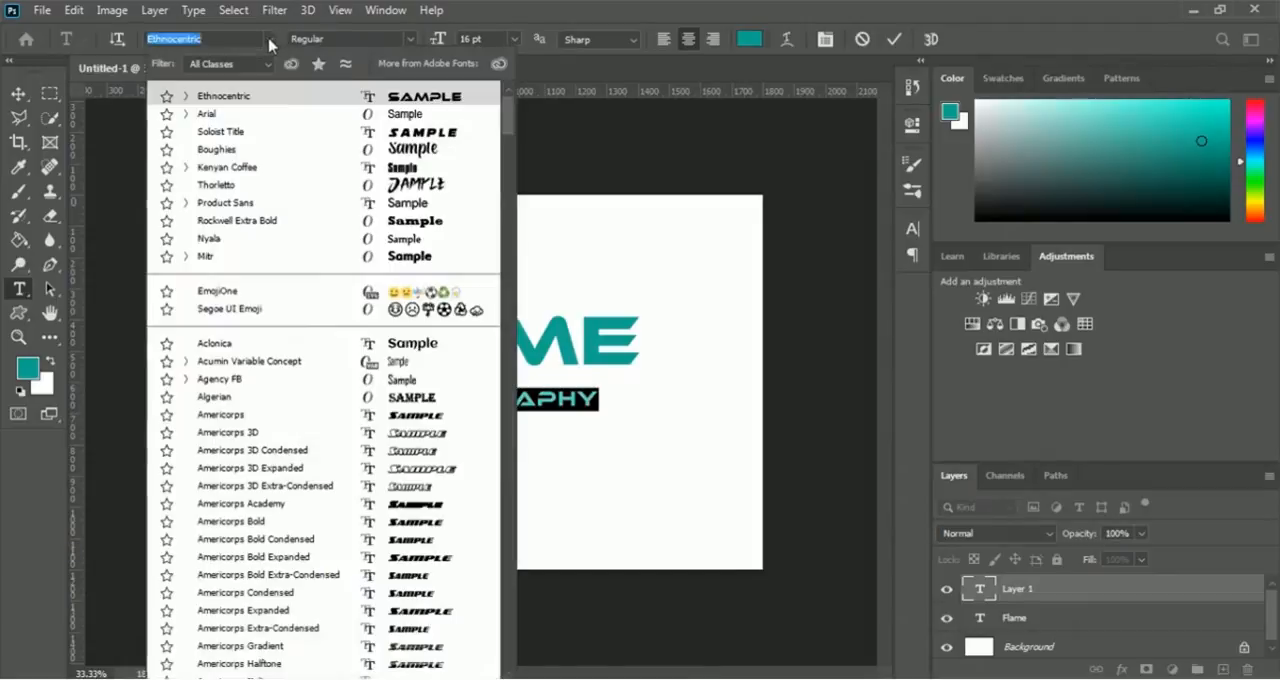
left_click(213, 120)
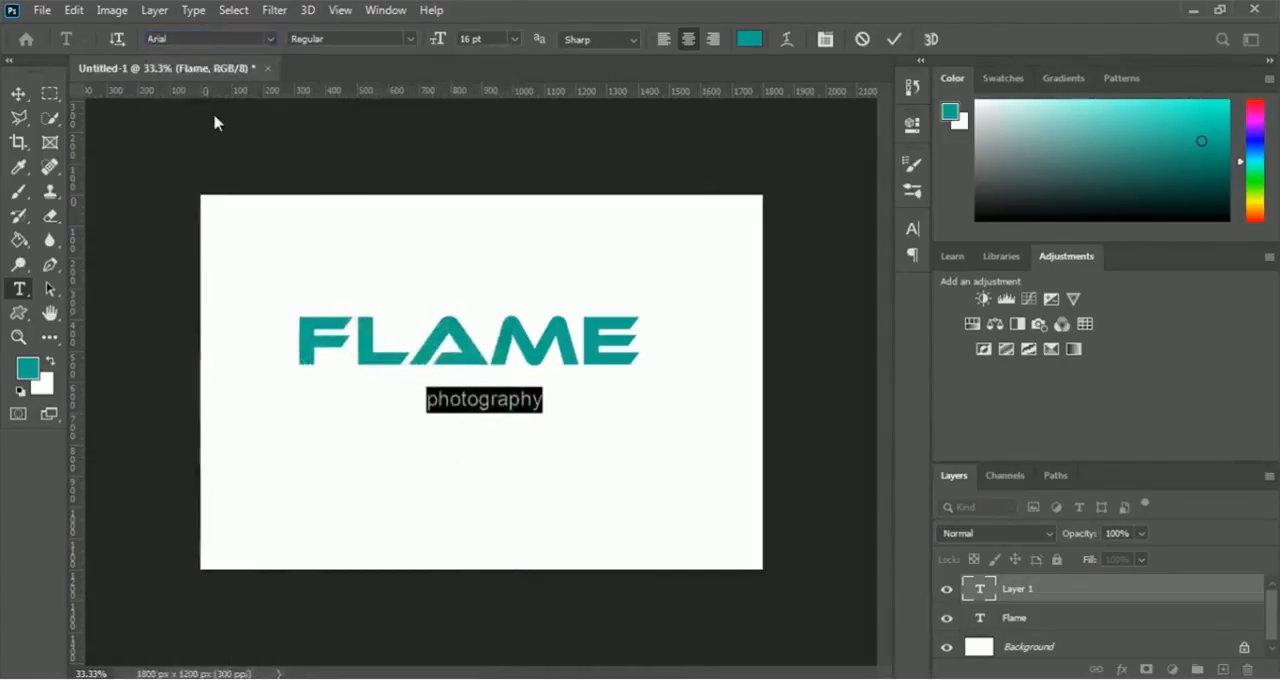
left_click(410, 40)
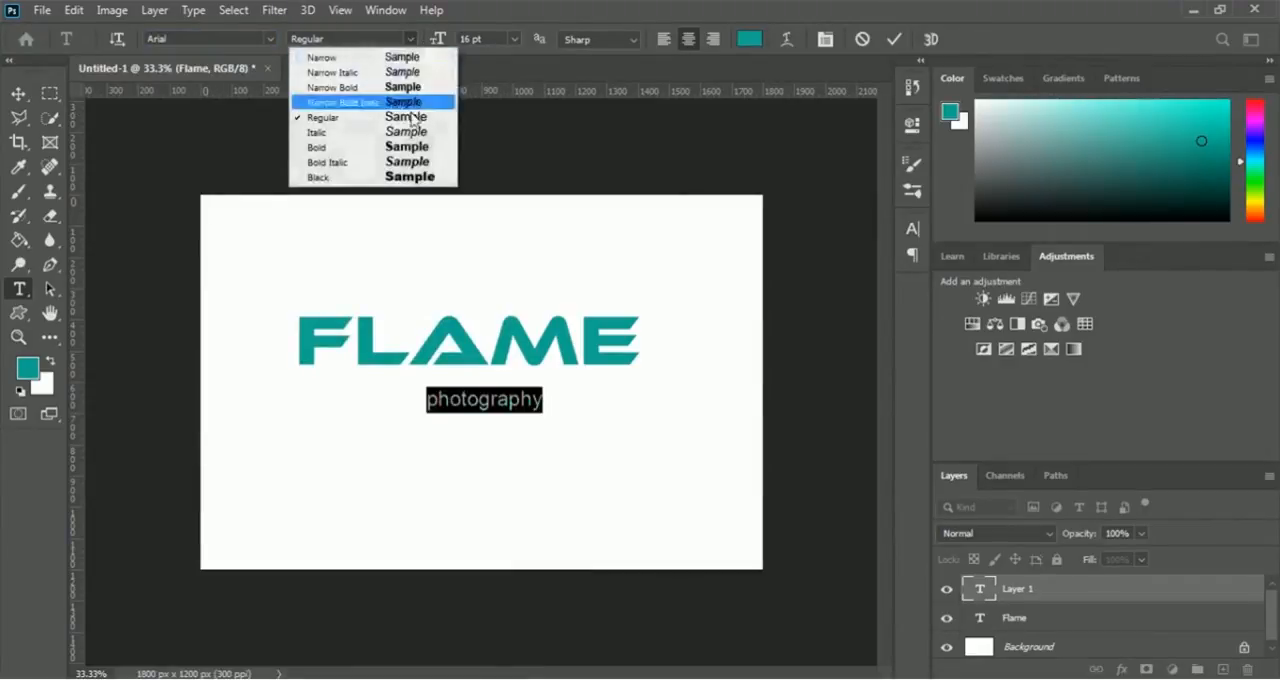
left_click(410, 148)
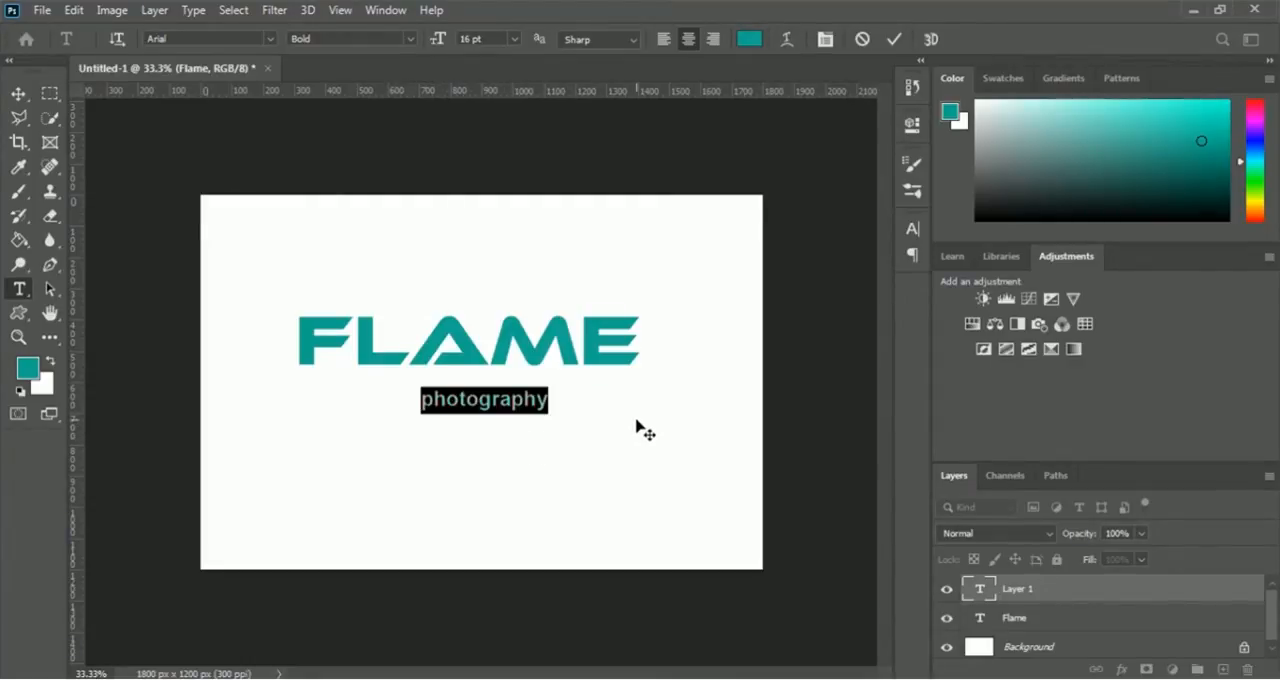
- Apply the All Caps type option to the photography text
left_click(913, 127)
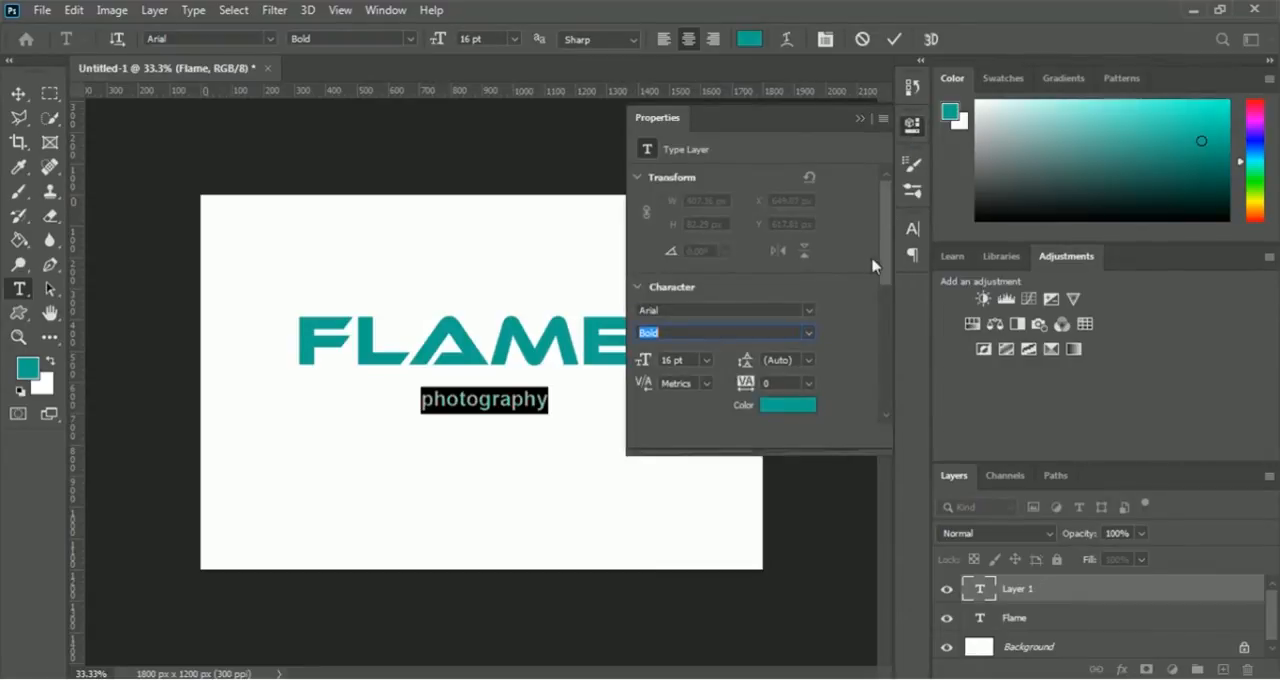
left_click_drag(888, 262, 898, 358)
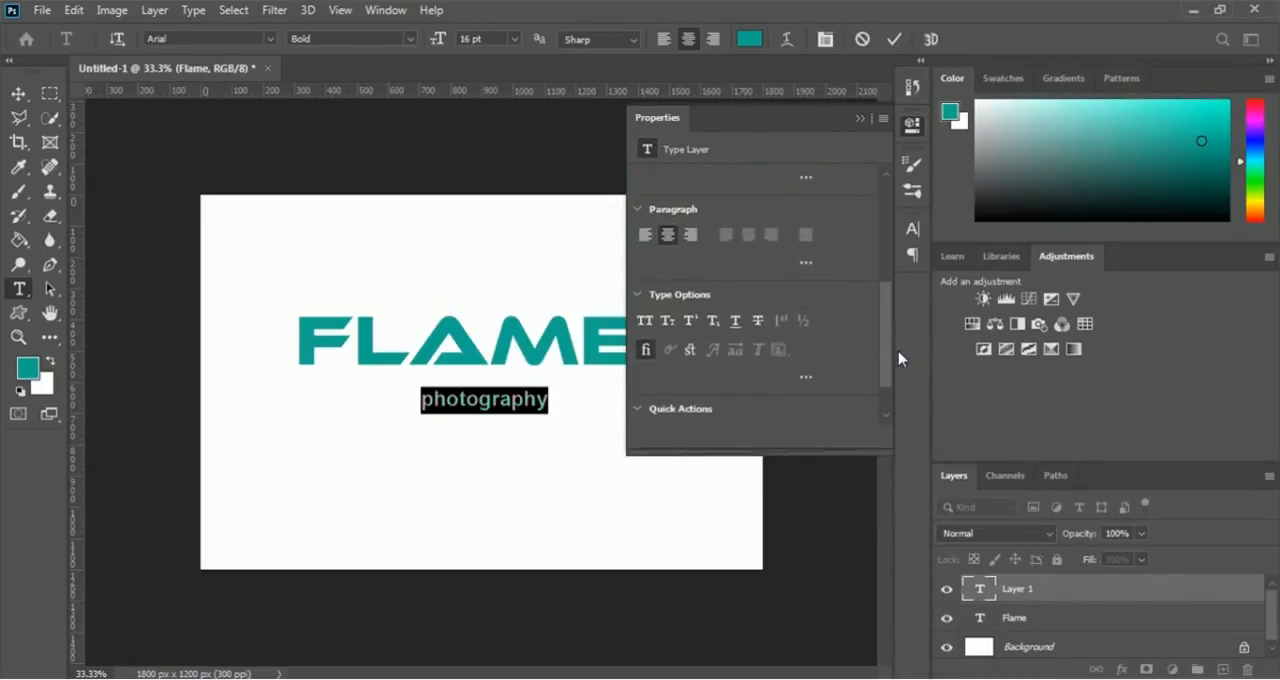
left_click(646, 323)
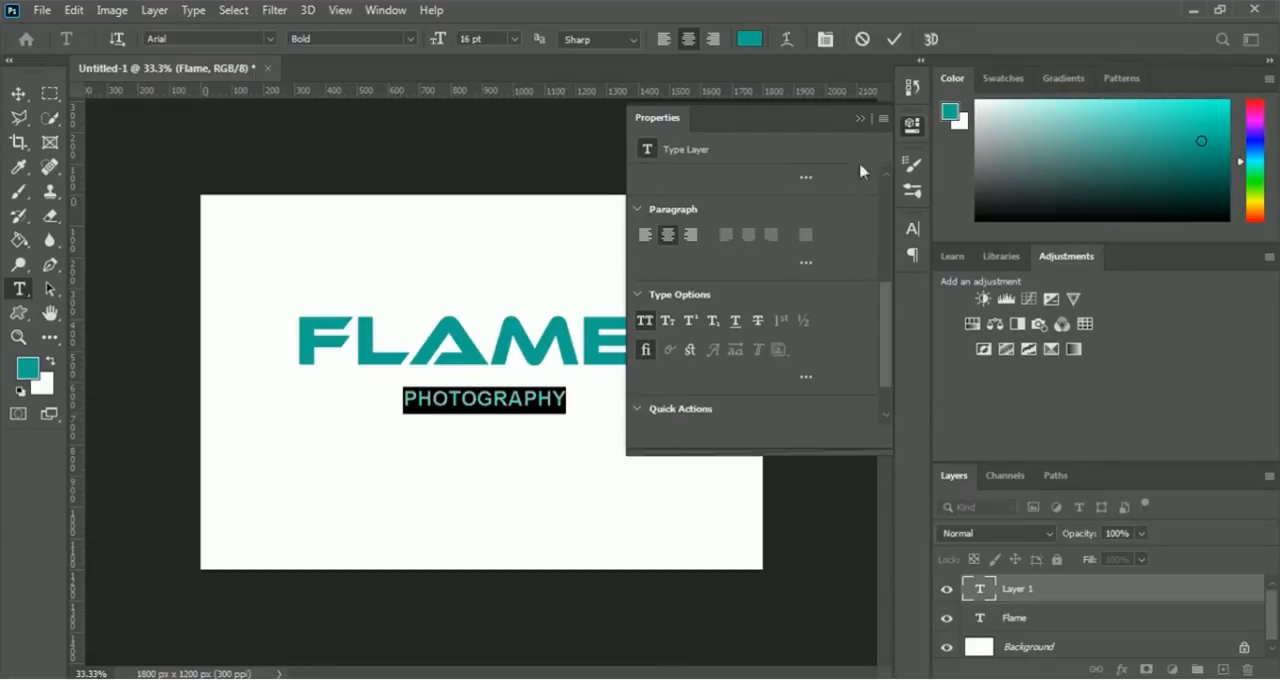
left_click(859, 118)
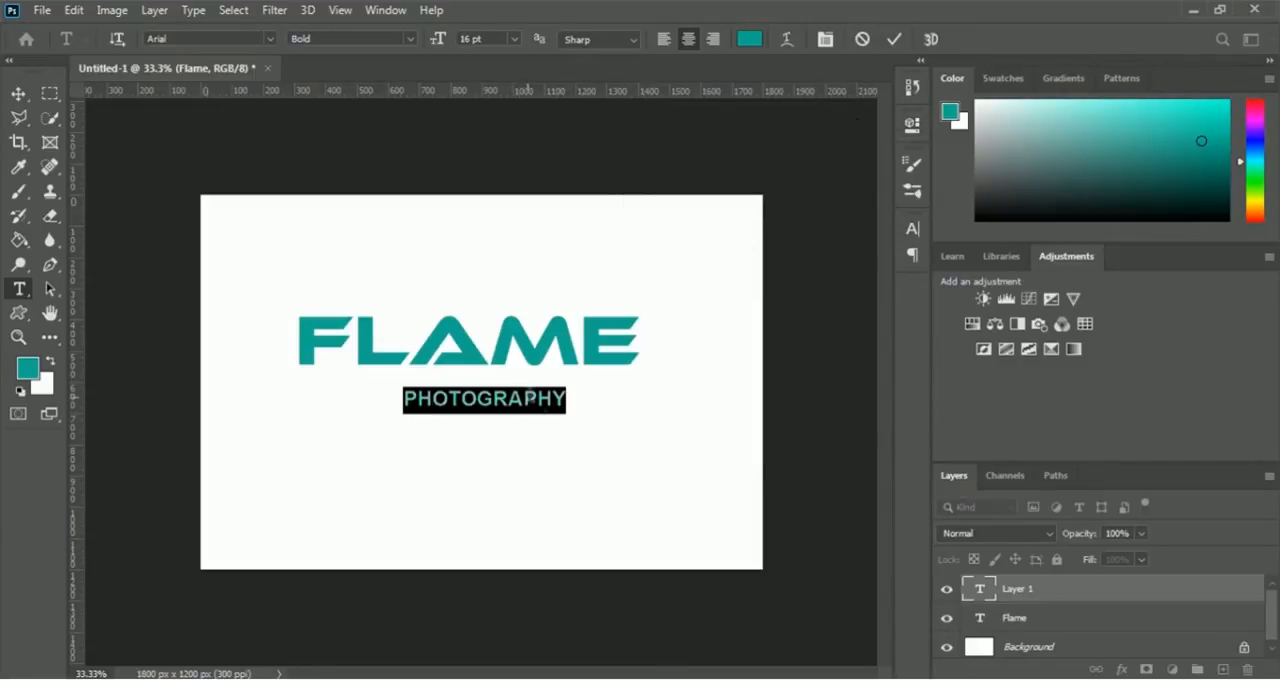
left_click(569, 392)
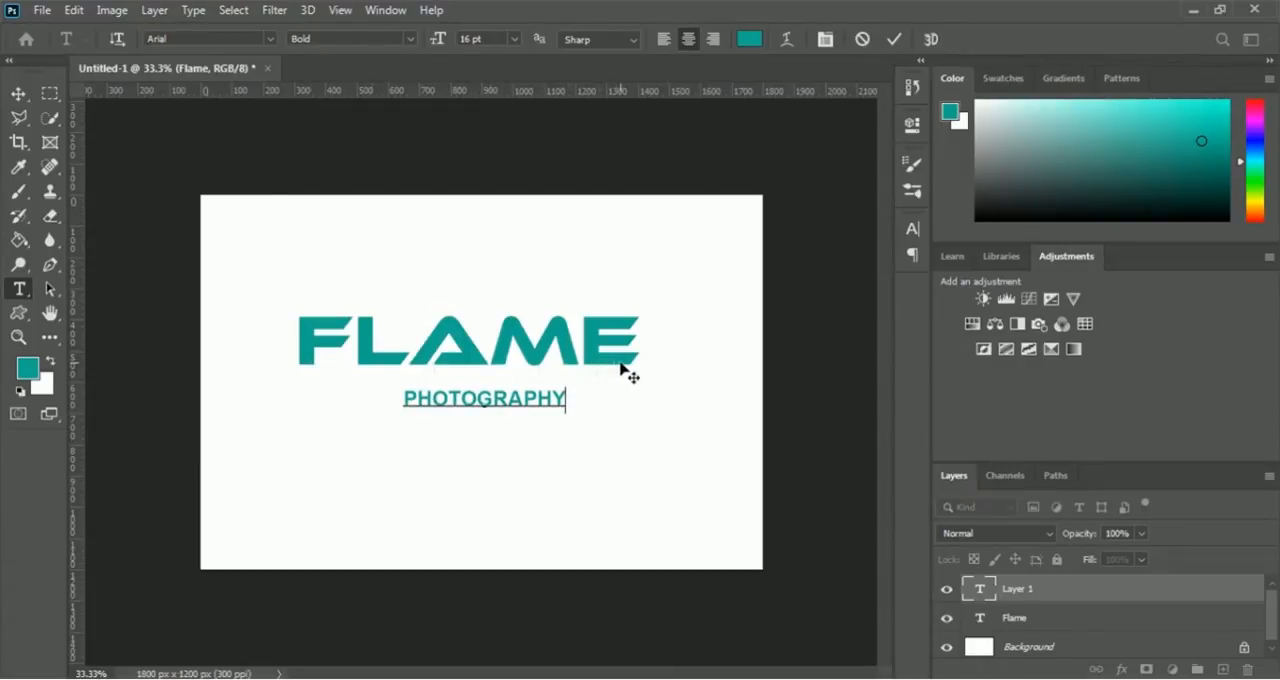
- Widen the tracking of the whole PHOTOGRAPHY text to 1220 and commit the text edit
left_click_drag(566, 397, 404, 402)
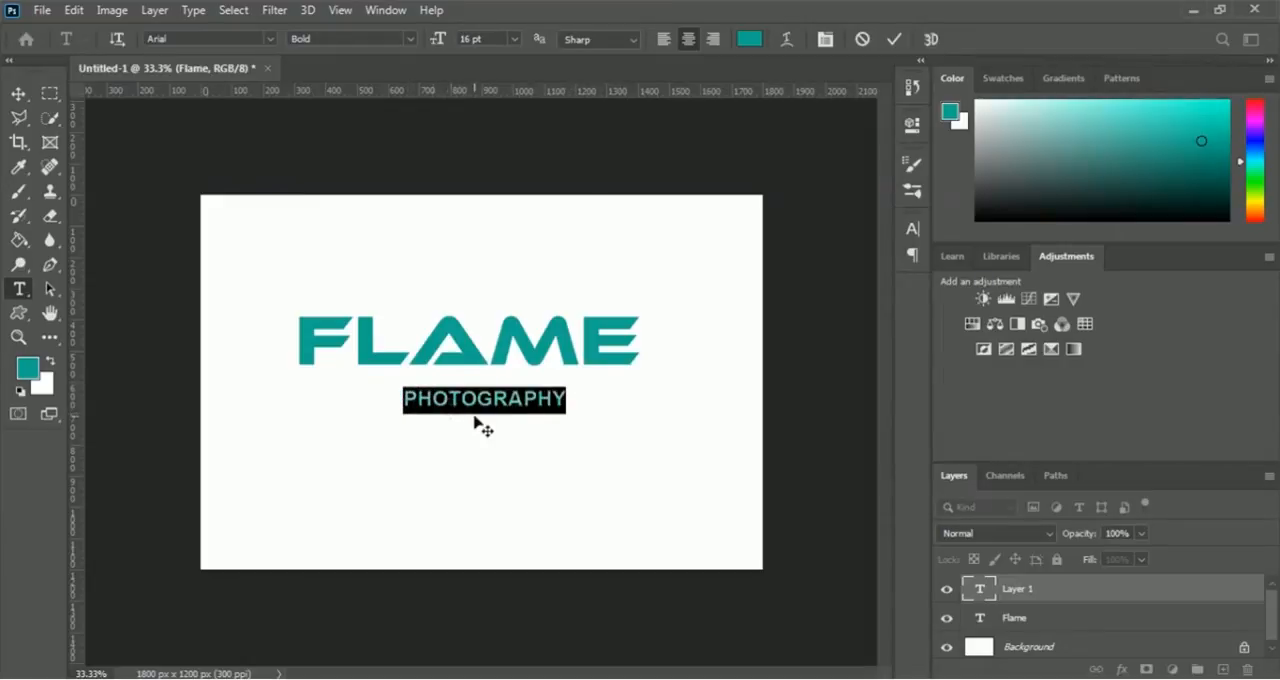
left_click(913, 133)
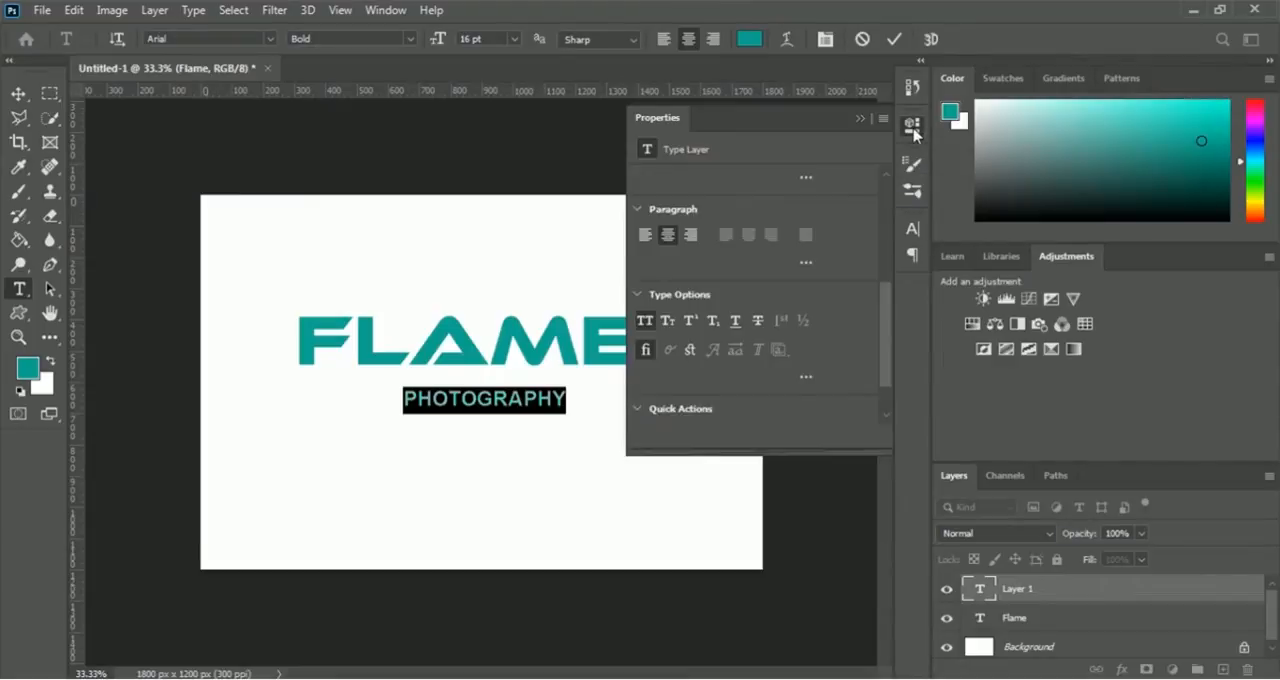
left_click_drag(886, 346, 889, 279)
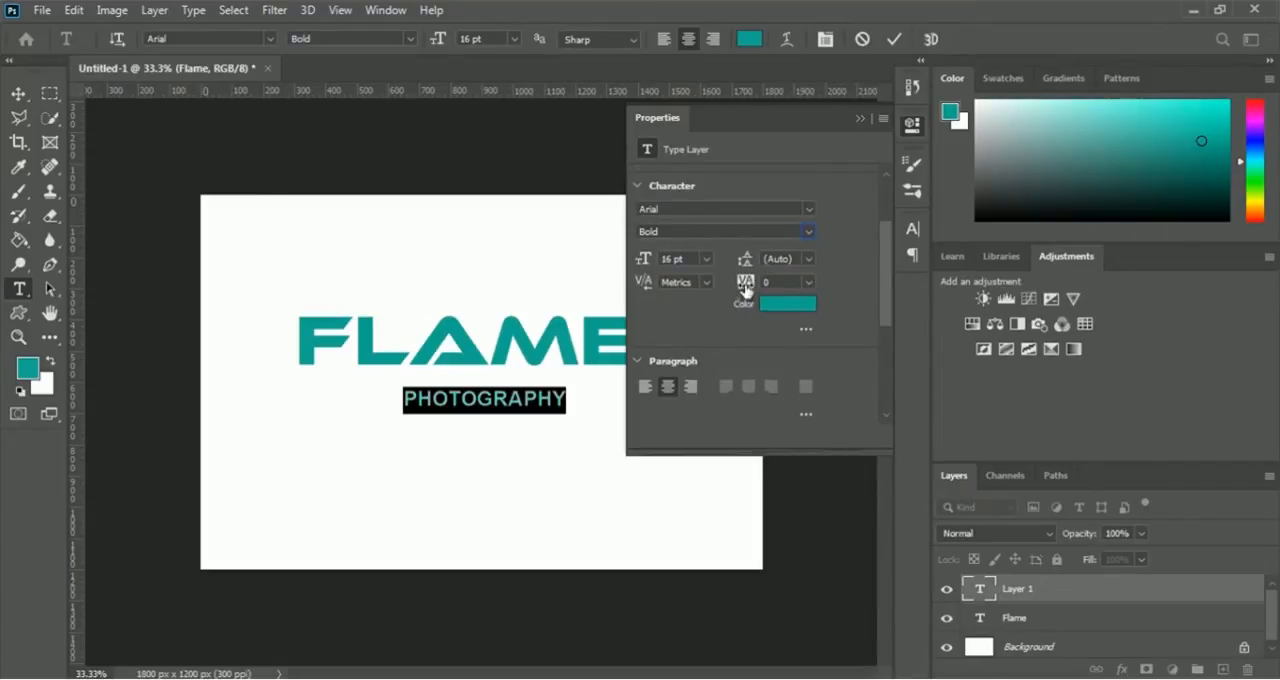
left_click_drag(744, 290, 845, 133)
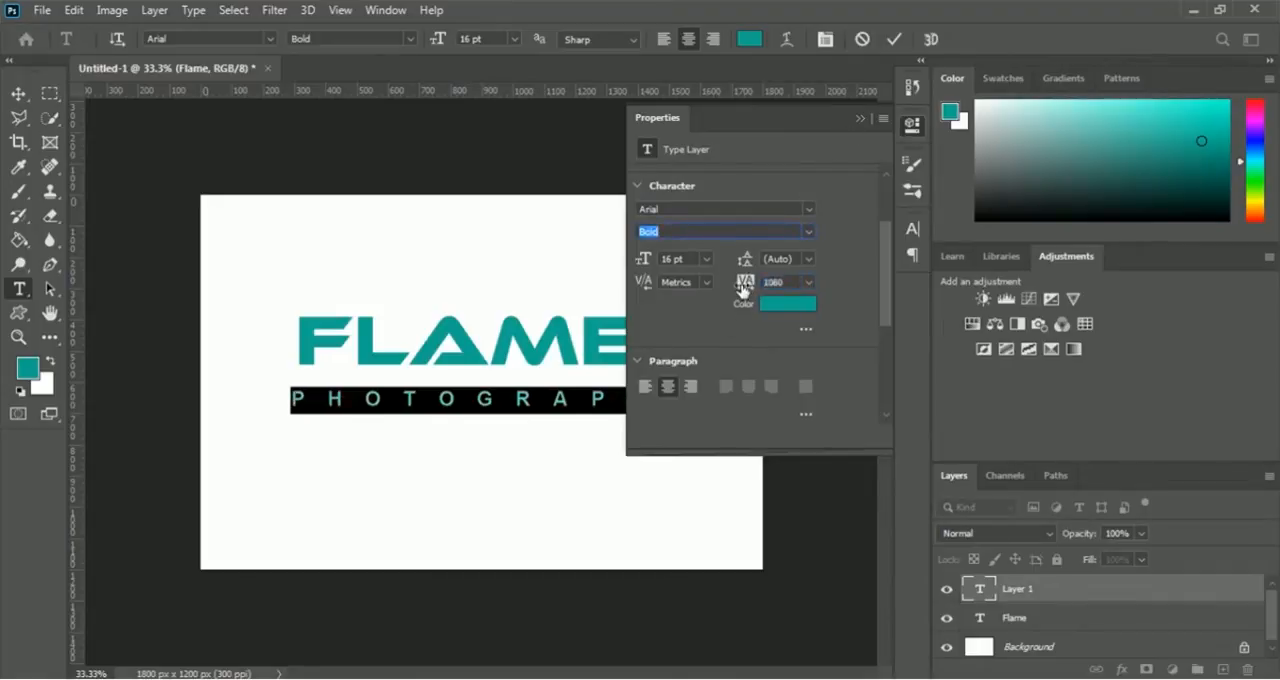
left_click_drag(746, 288, 743, 286)
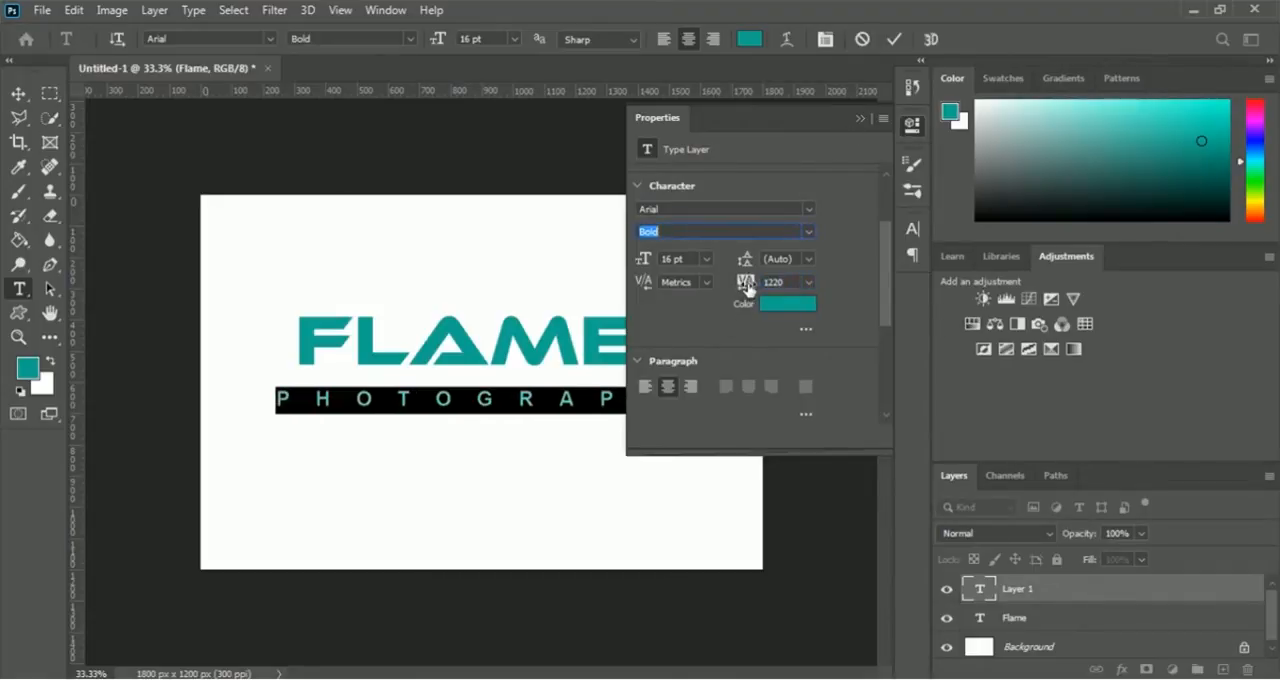
left_click(860, 120)
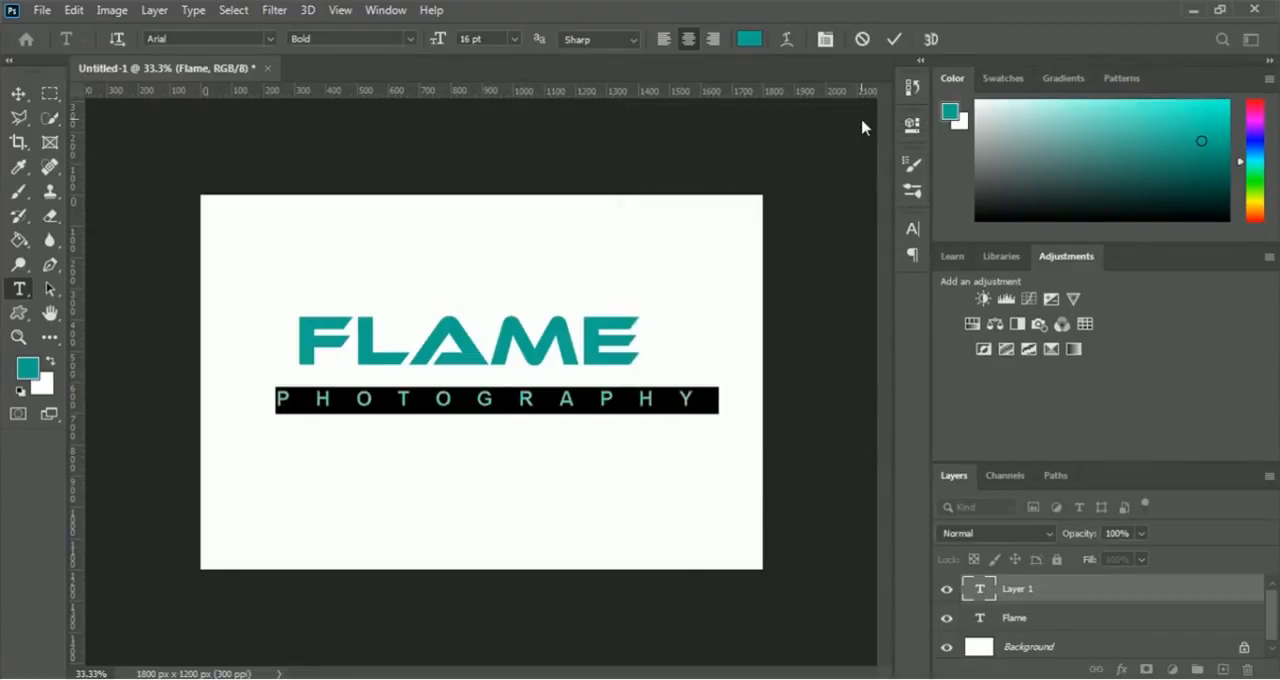
left_click(894, 39)
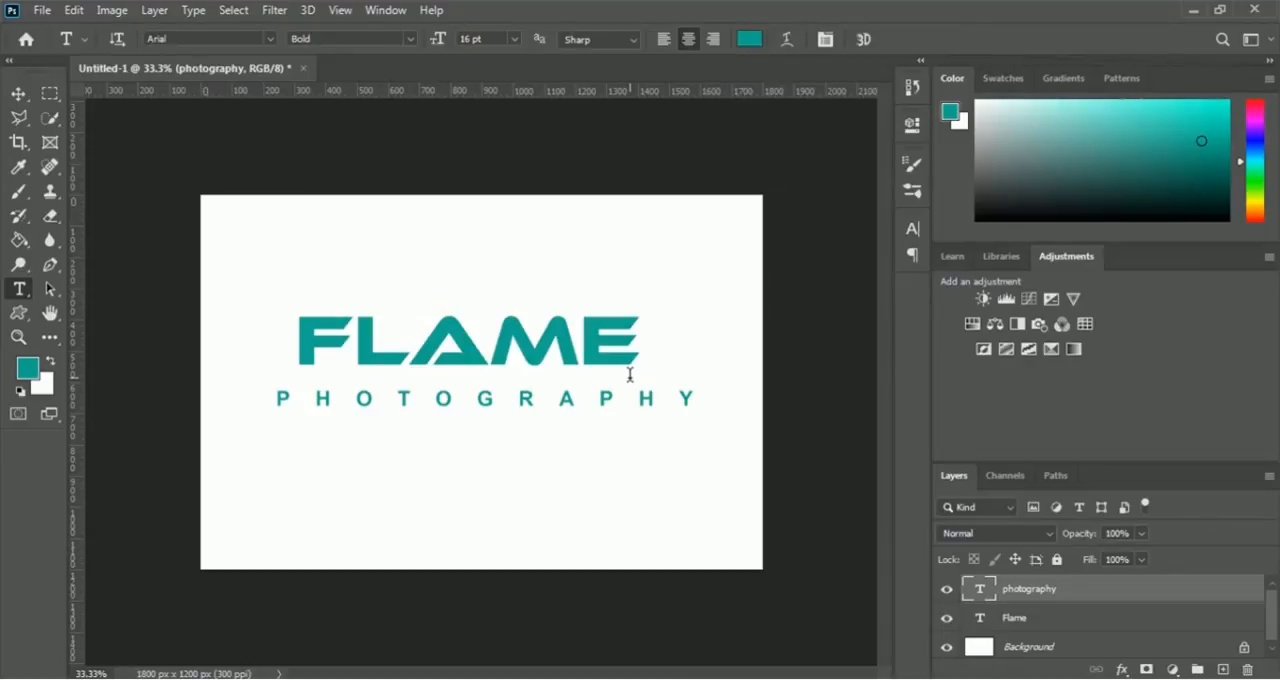
- Free-transform the photography layer, narrowing it to about 77% width so its box spans the same width as FLAME
key("ctrl+t")
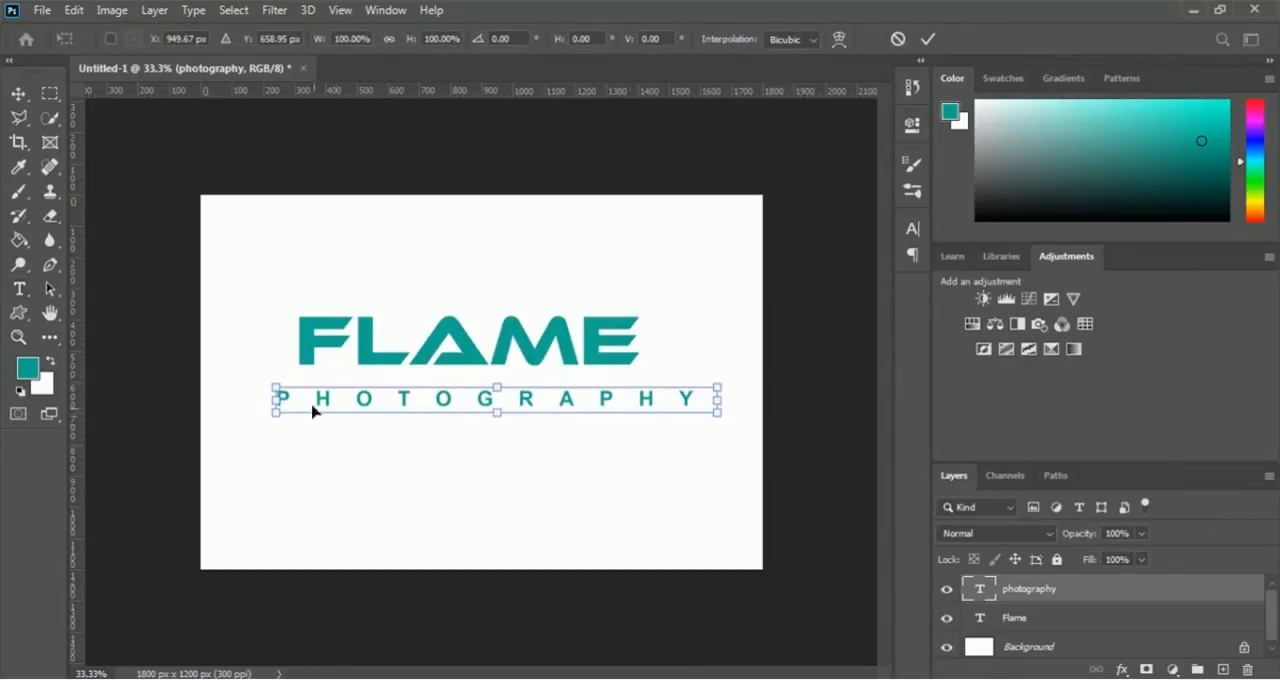
left_click_drag(277, 400, 300, 398)
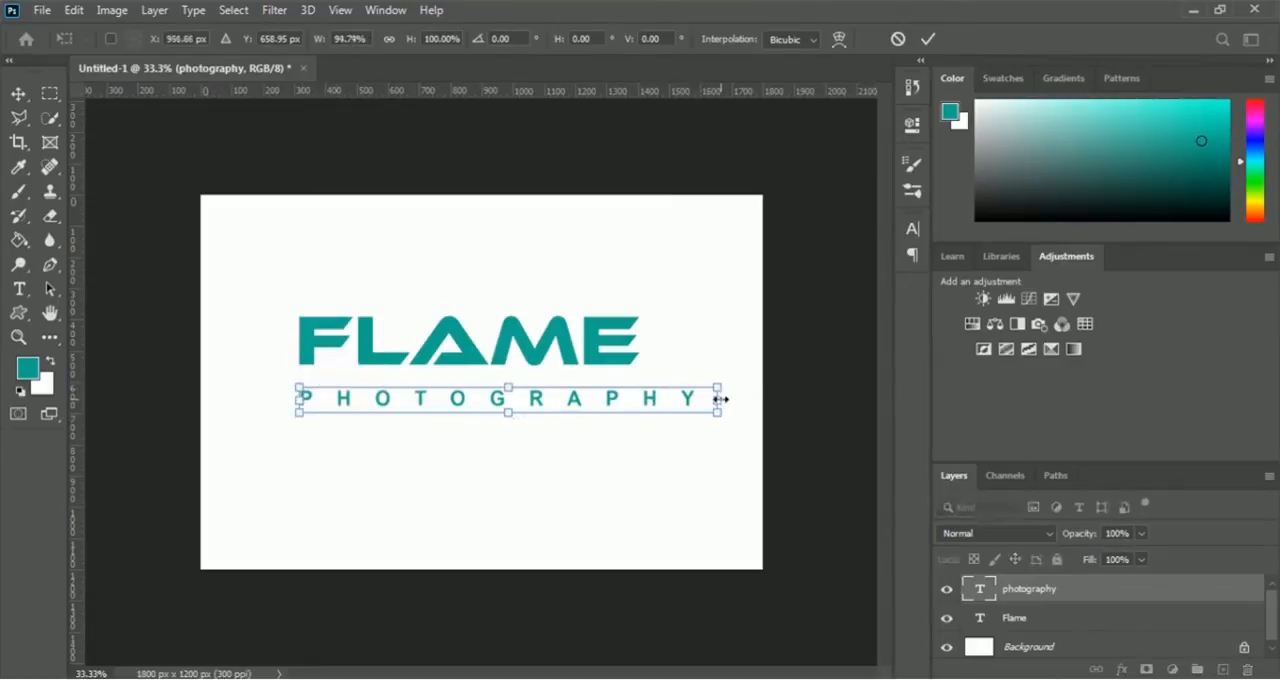
left_click_drag(721, 399, 640, 398)
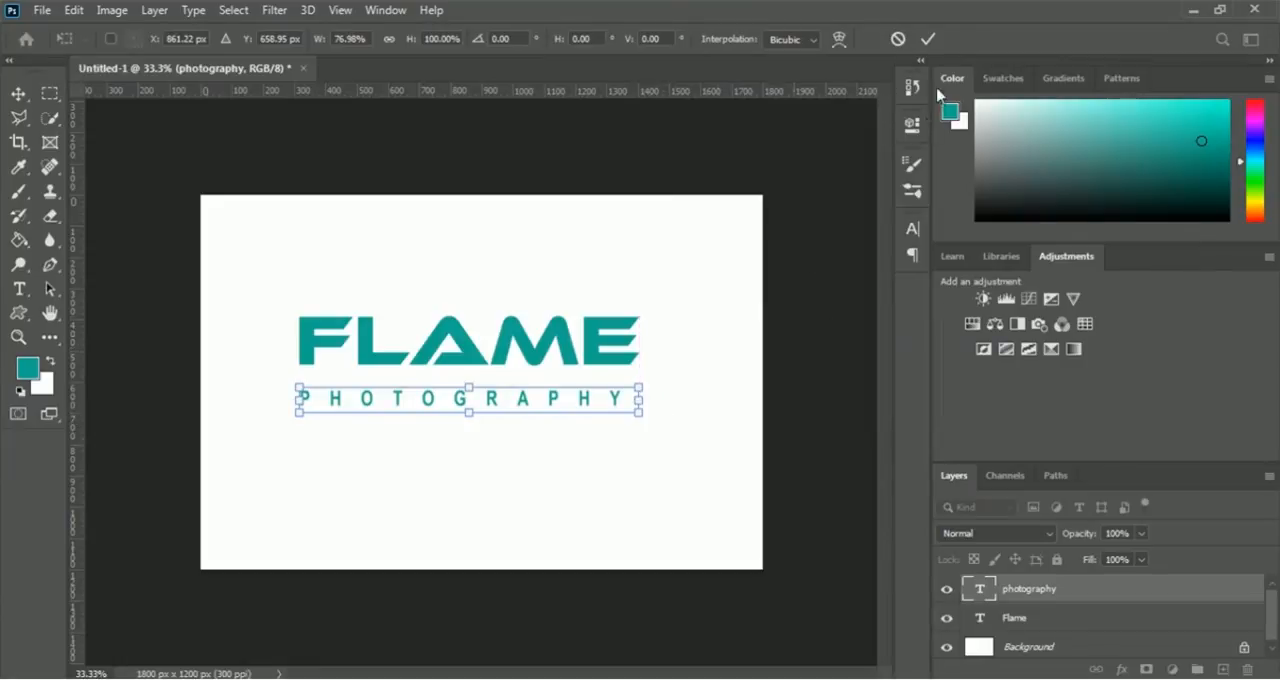
left_click(928, 39)
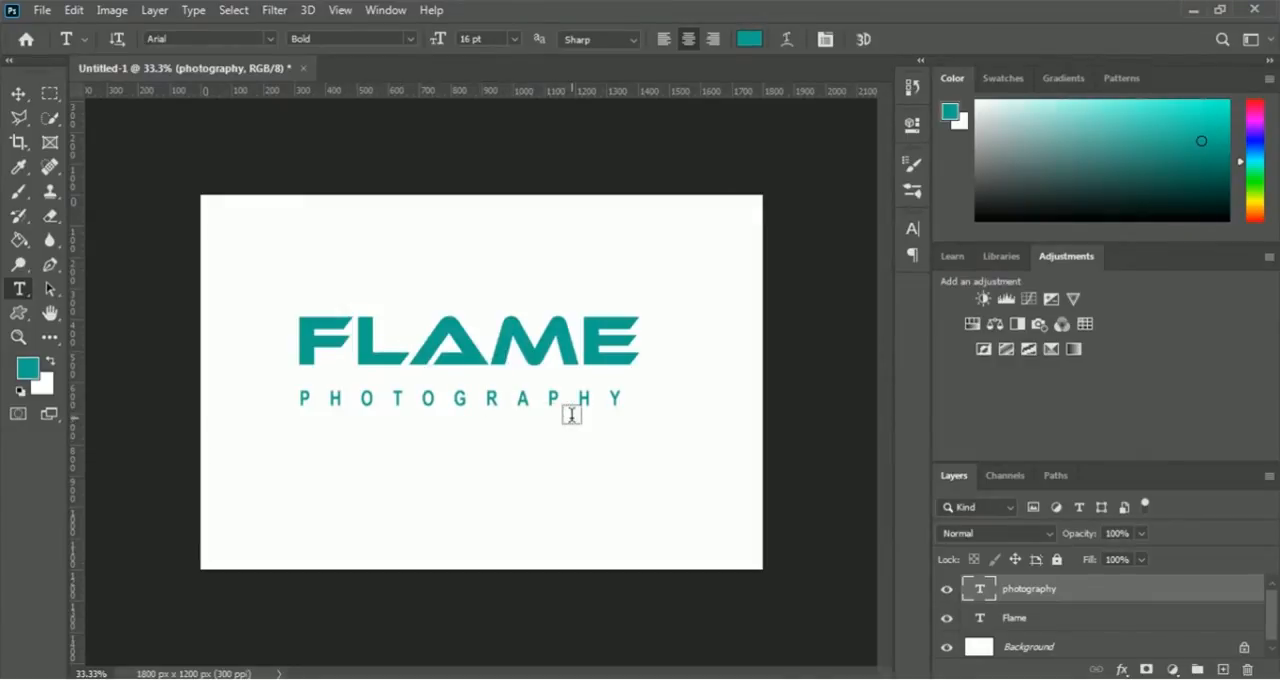
- Align the photography and Flame text layers on their horizontal centers
left_click(1015, 620, "shift")
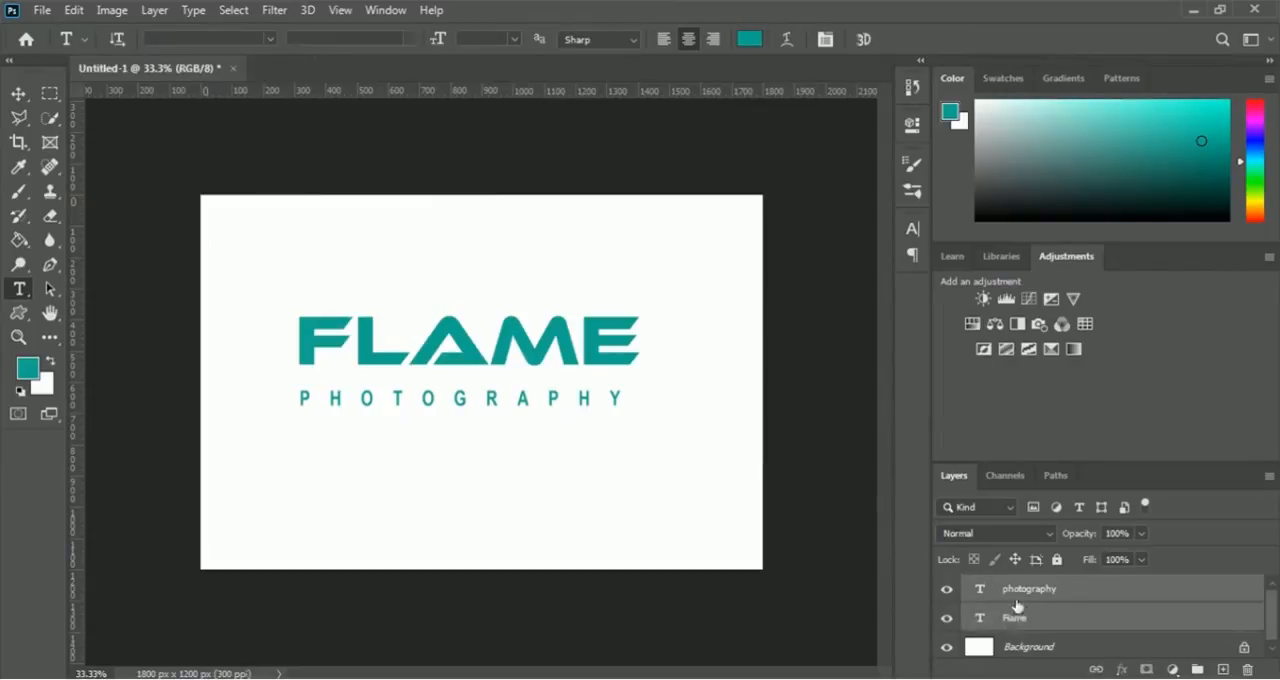
left_click(20, 98)
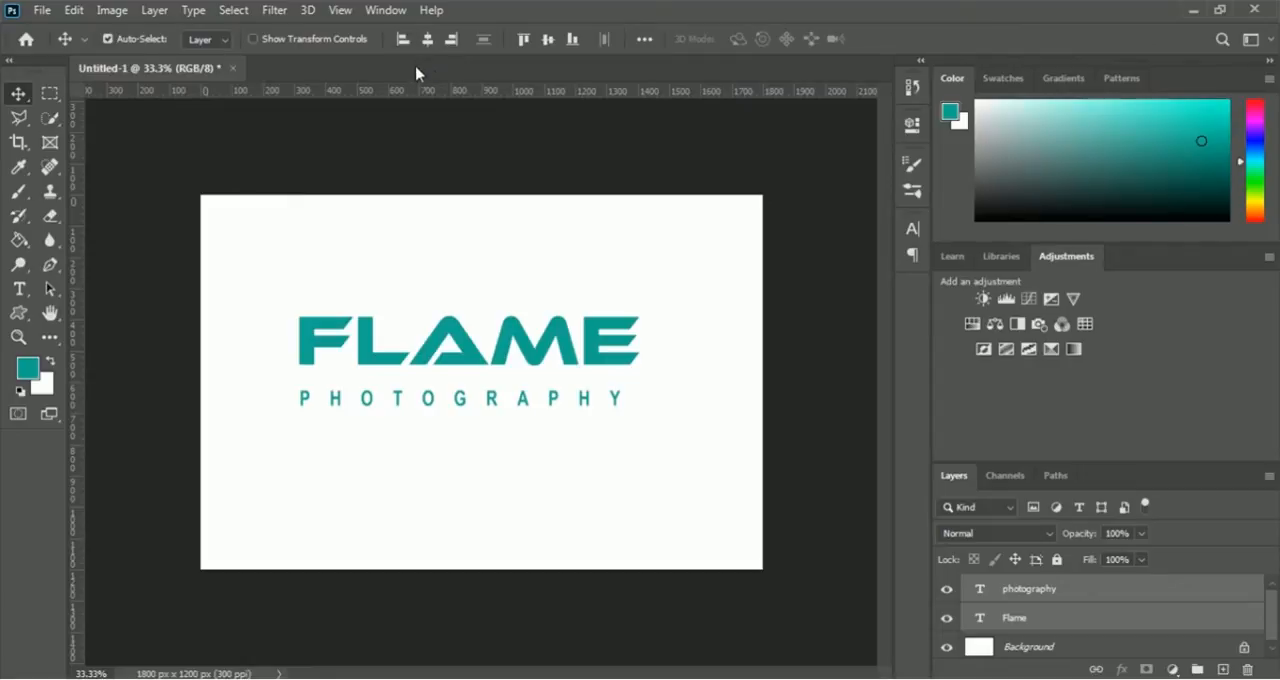
left_click(428, 40)
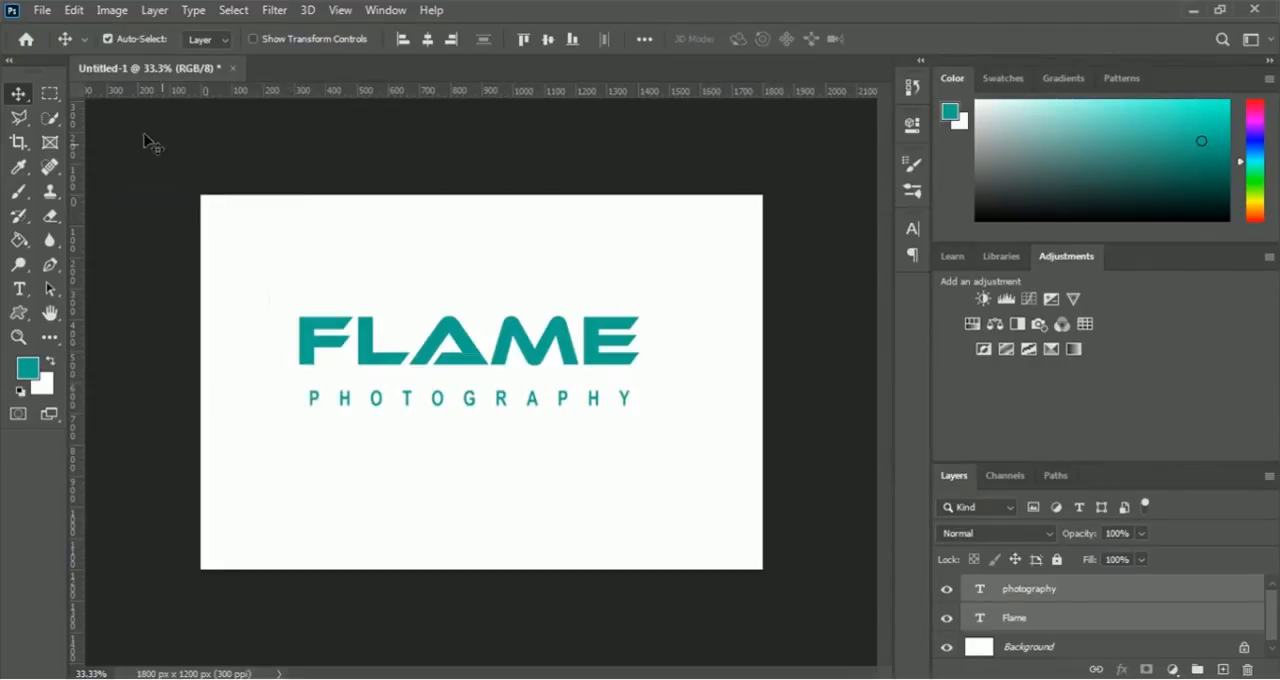
- Open the Camera image and bring its camera graphic into the Untitled-1 logo document, placing it over the text
left_click(42, 11)
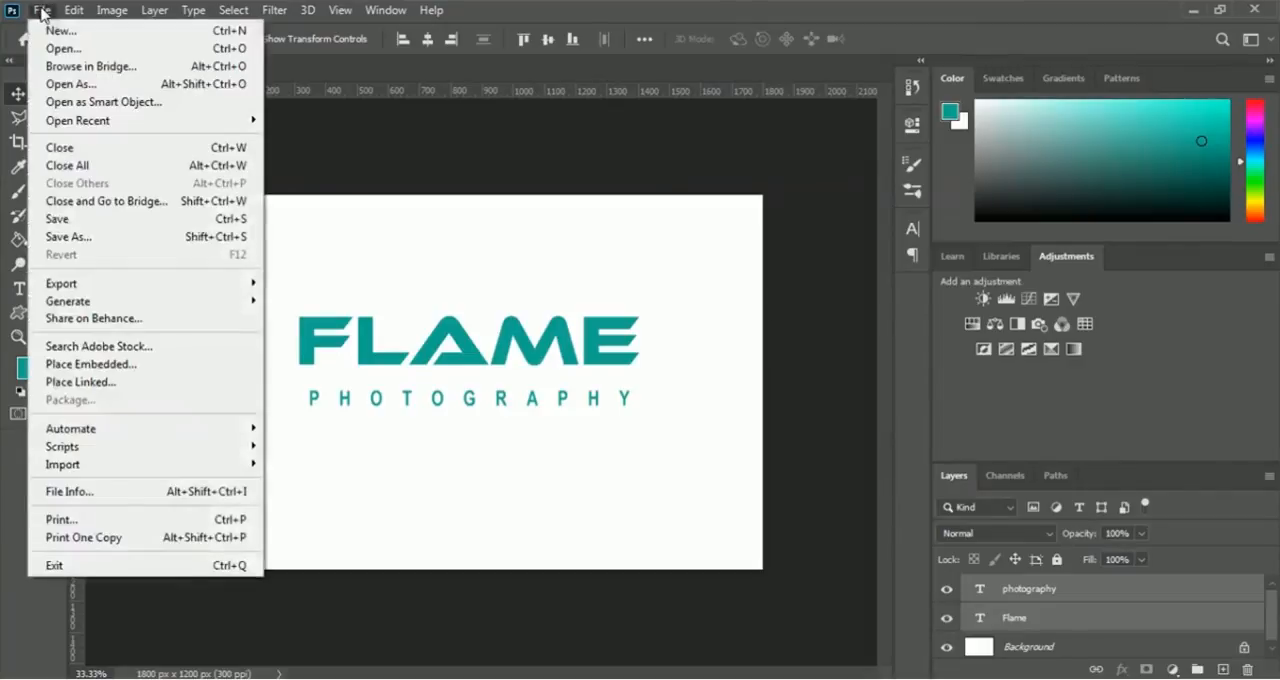
left_click(120, 50)
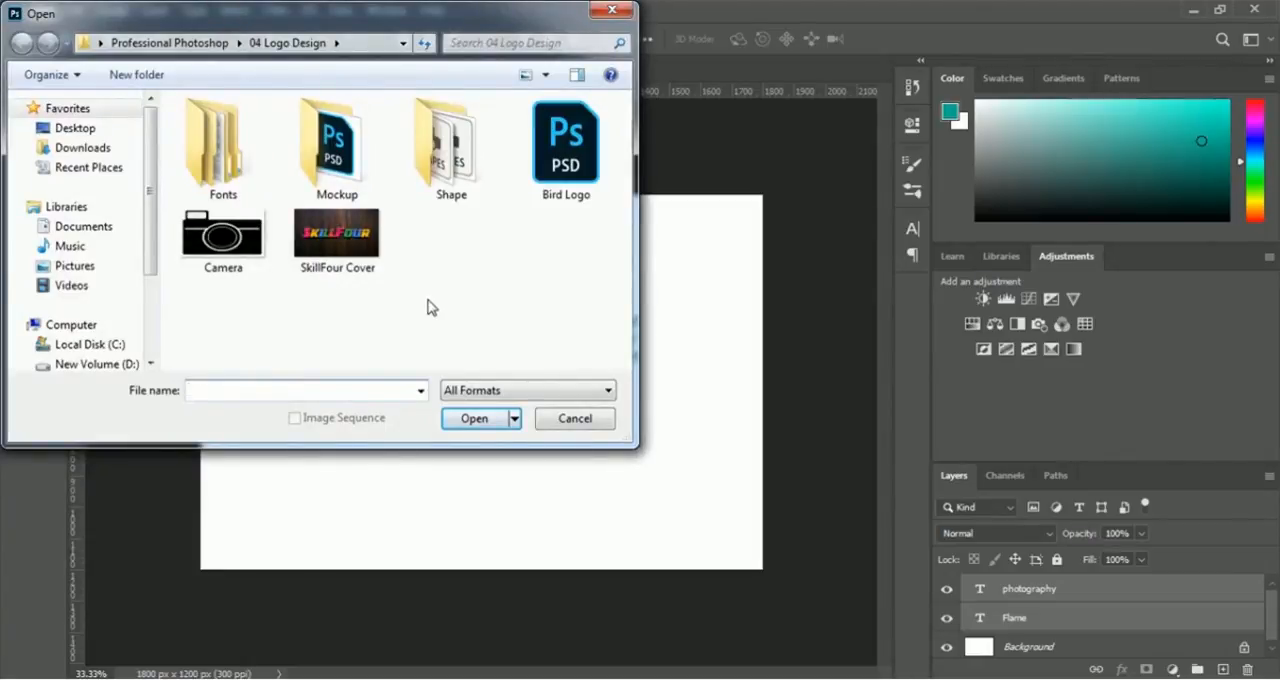
left_click(227, 279)
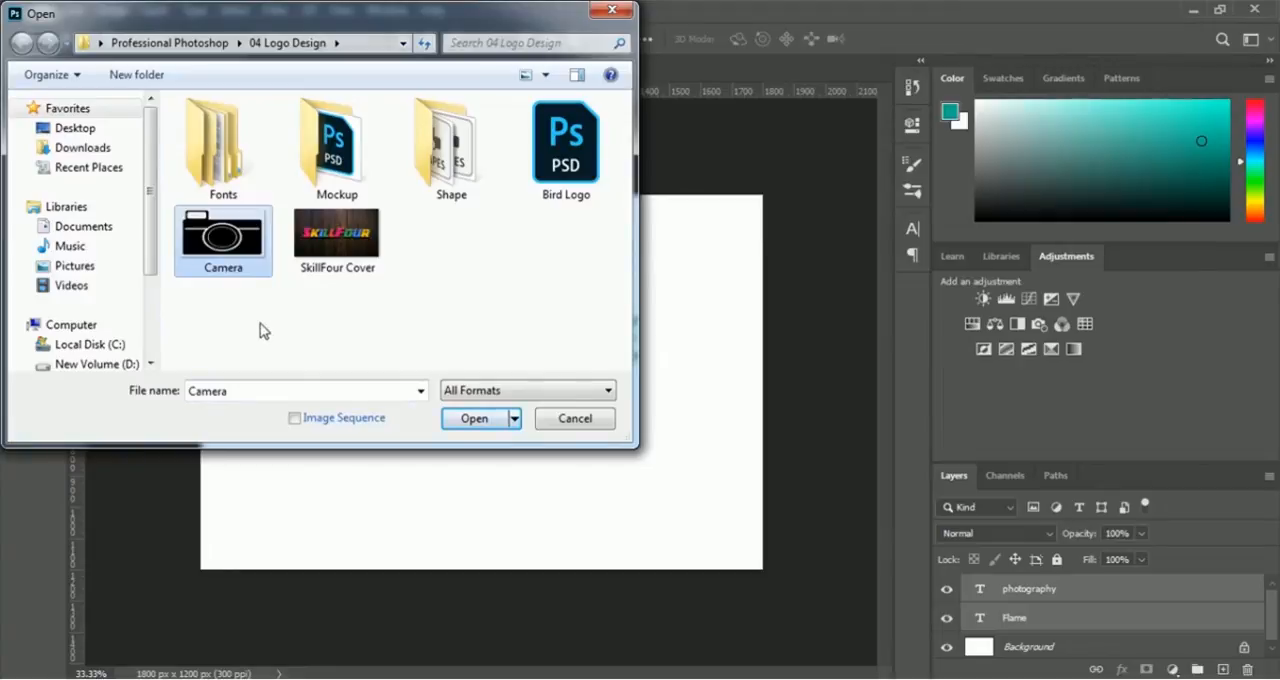
left_click(450, 420)
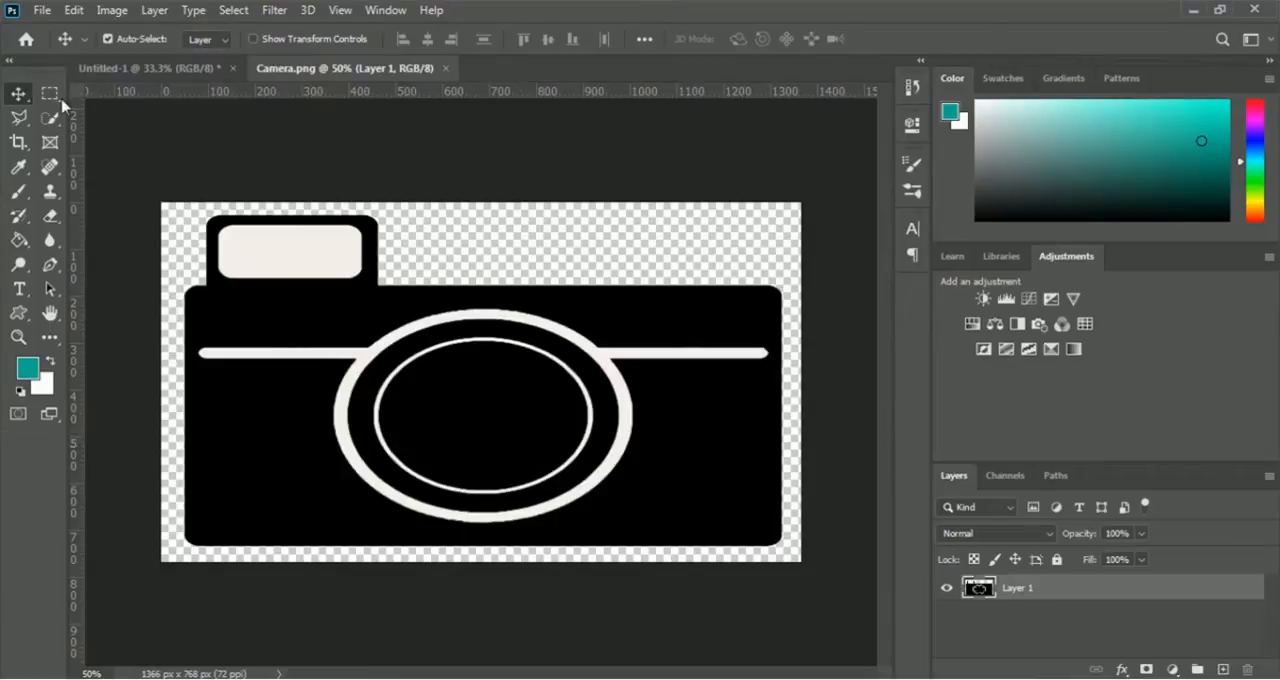
left_click_drag(510, 435, 560, 386)
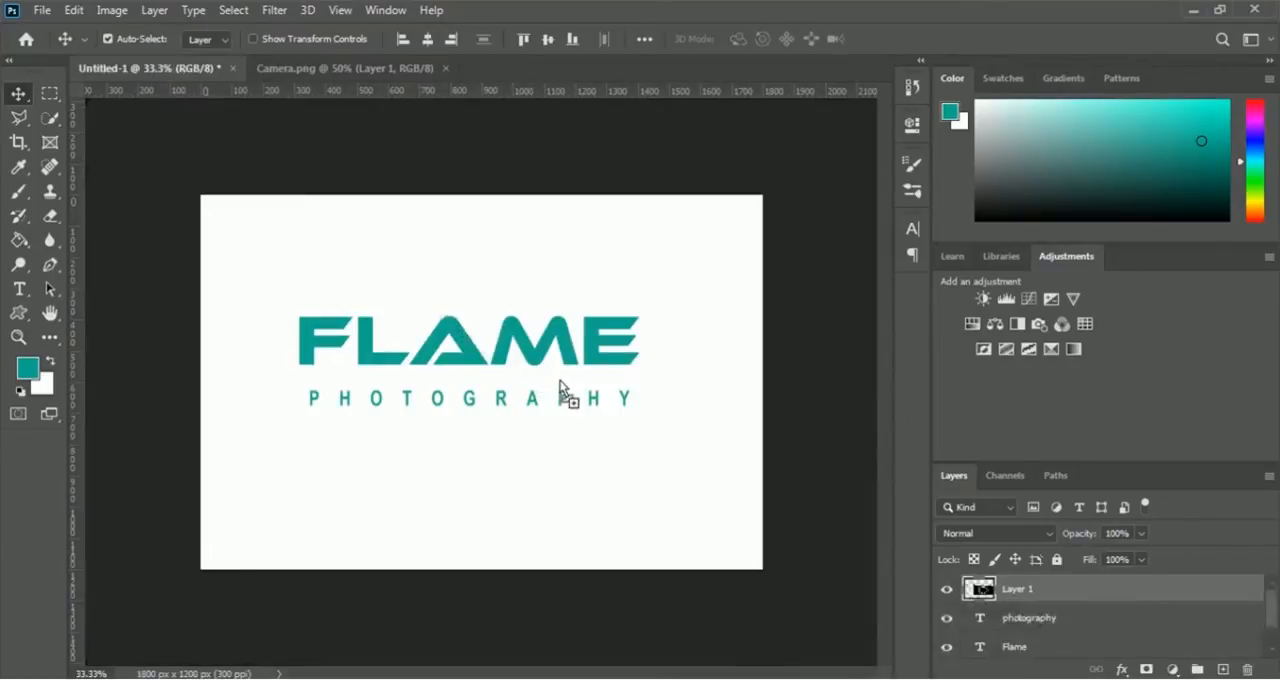
left_click_drag(670, 414, 598, 381)
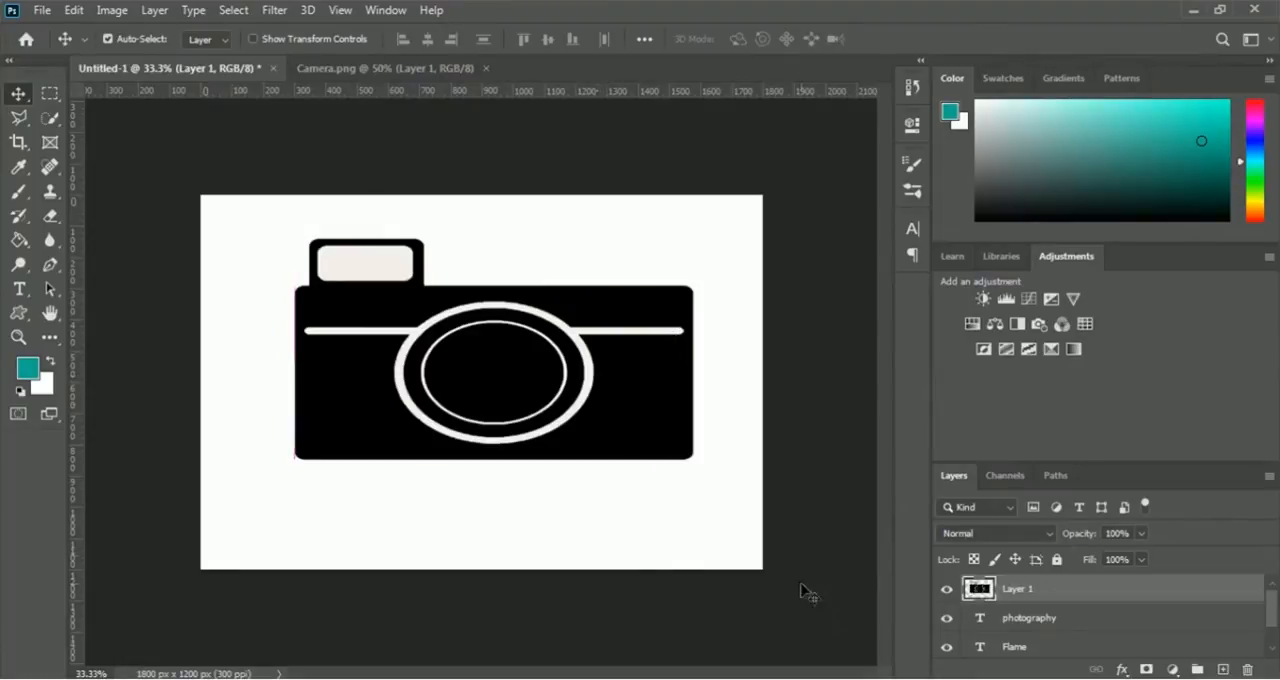
- Hide the photography and Flame text layers and cut away the camera's lower body, keeping only its top strip and viewfinder
left_click(947, 619)
left_click(946, 647)
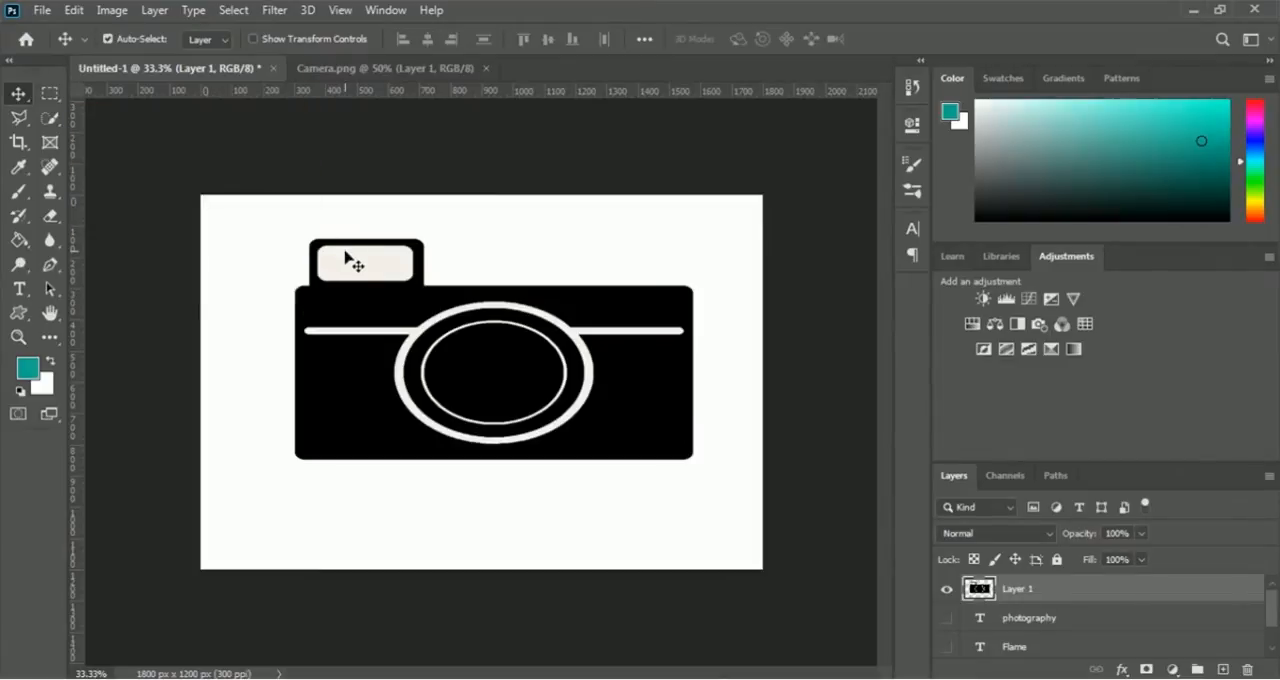
left_click(52, 97)
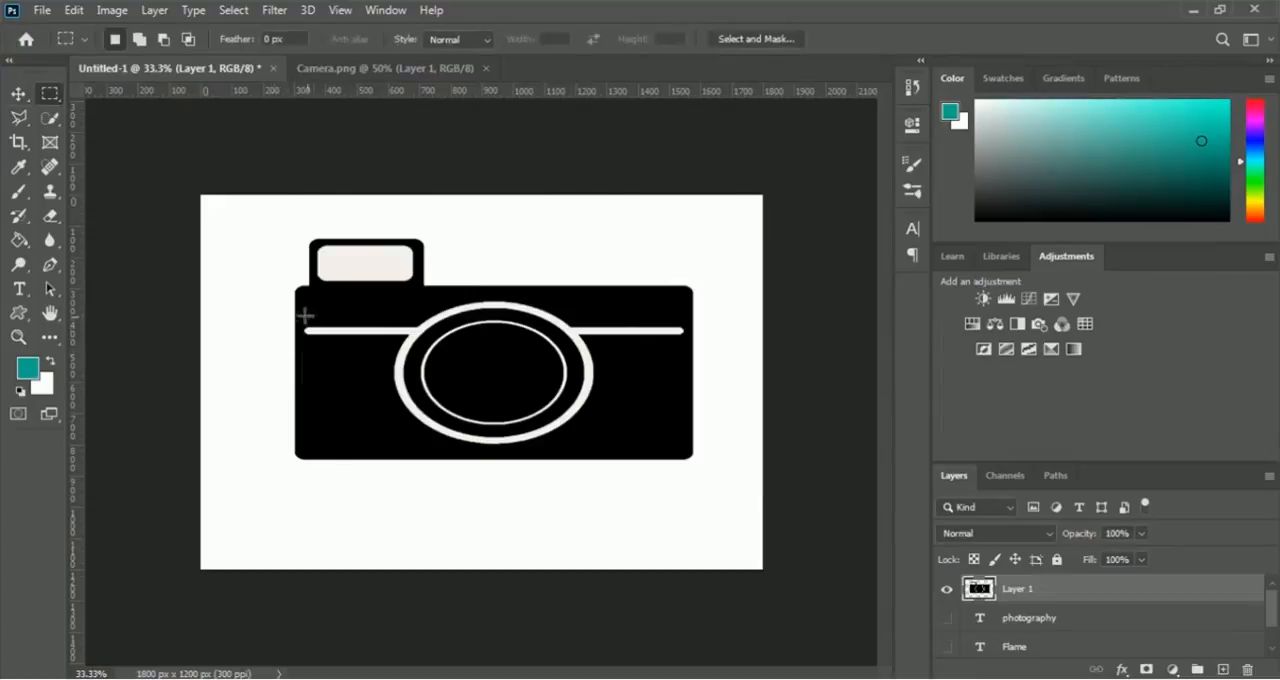
left_click_drag(286, 315, 706, 477)
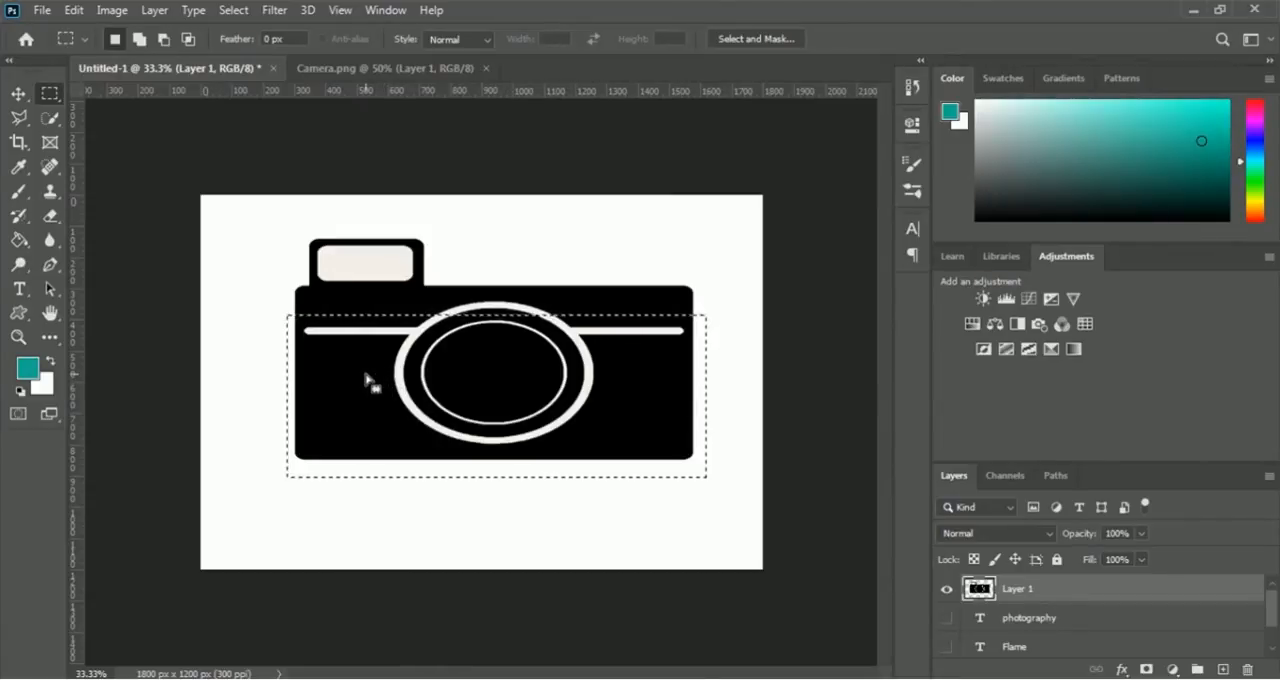
left_click(78, 12)
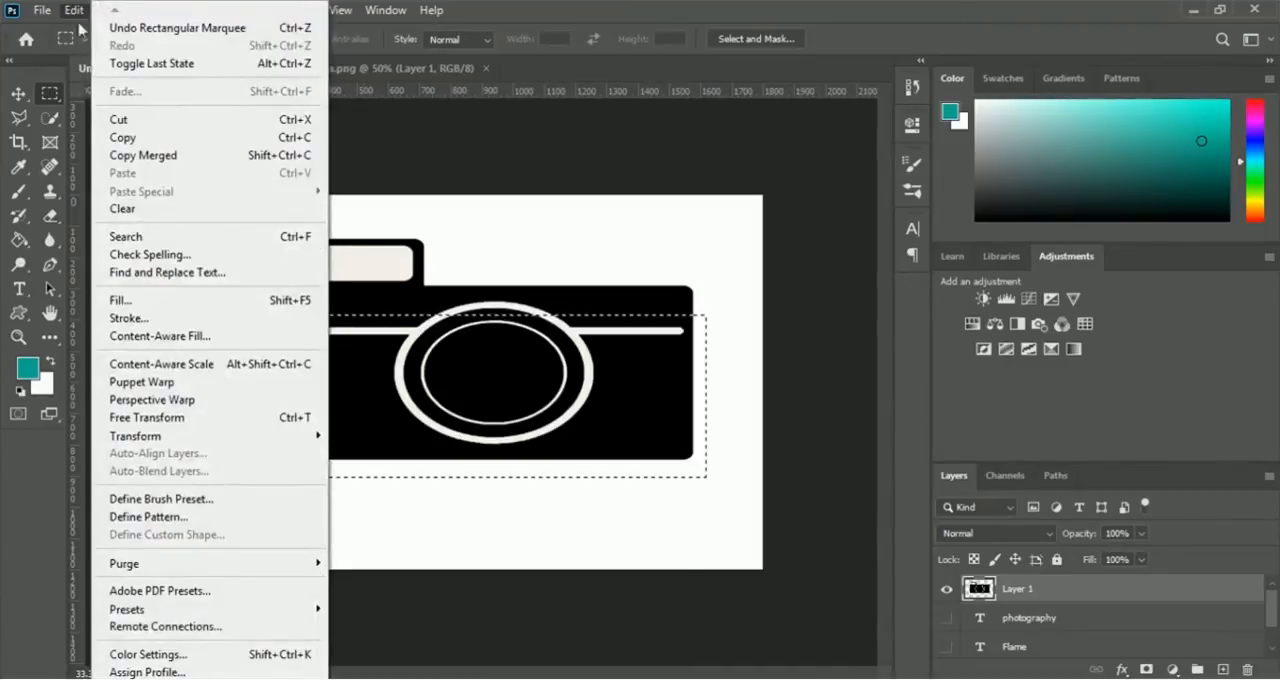
left_click(224, 121)
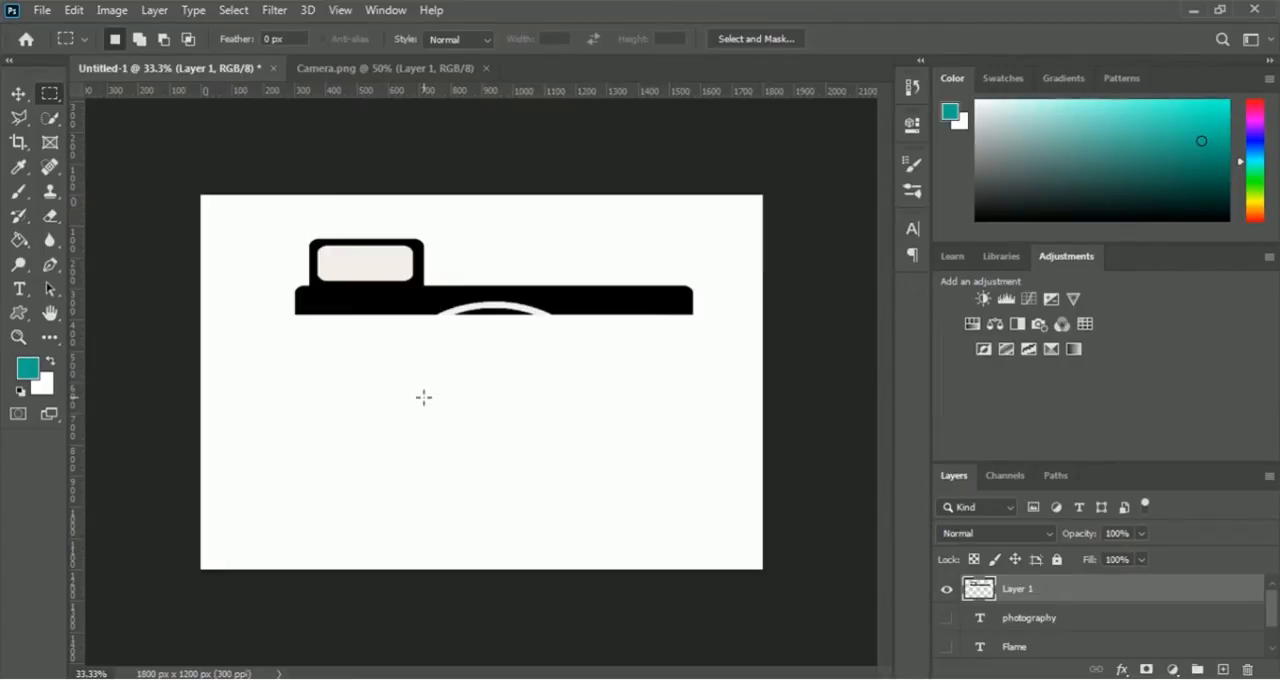
- Quick-select the camera strip including the lens arc, paint the leftover white arc black with the Brush, and deselect
key("ctrl+plus")
key("ctrl+plus")
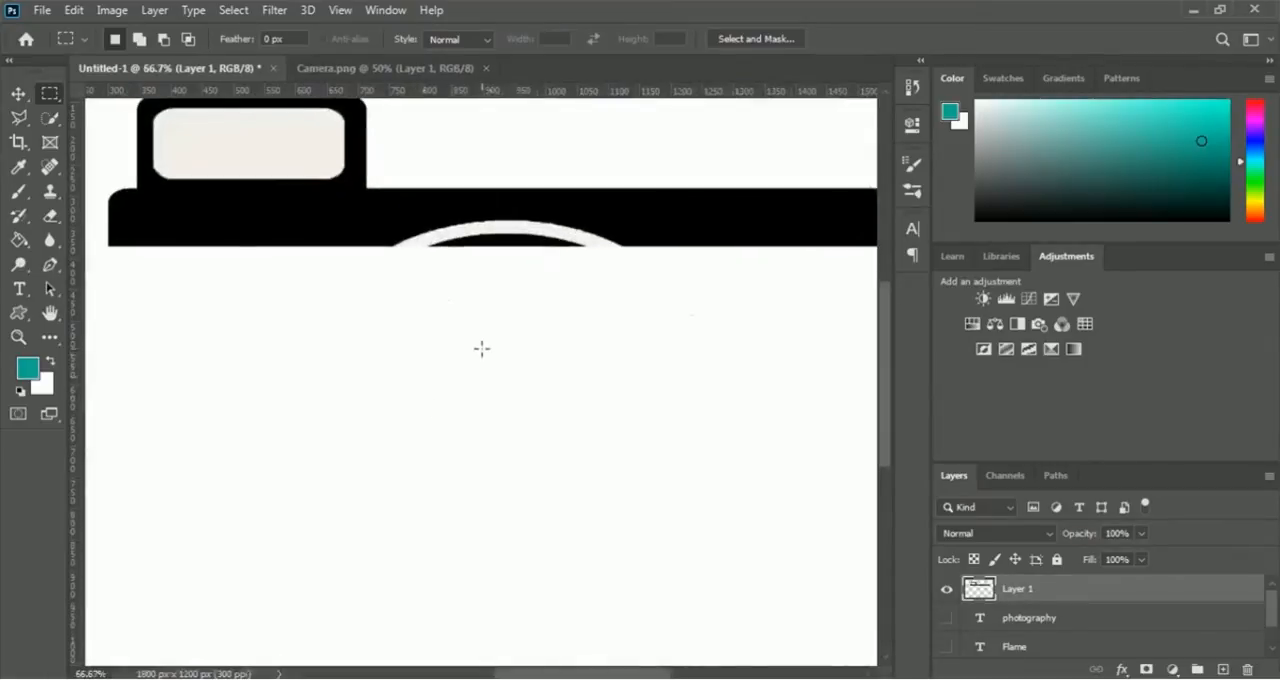
scroll(481, 348, "up", 3)
left_click_drag(558, 670, 569, 674)
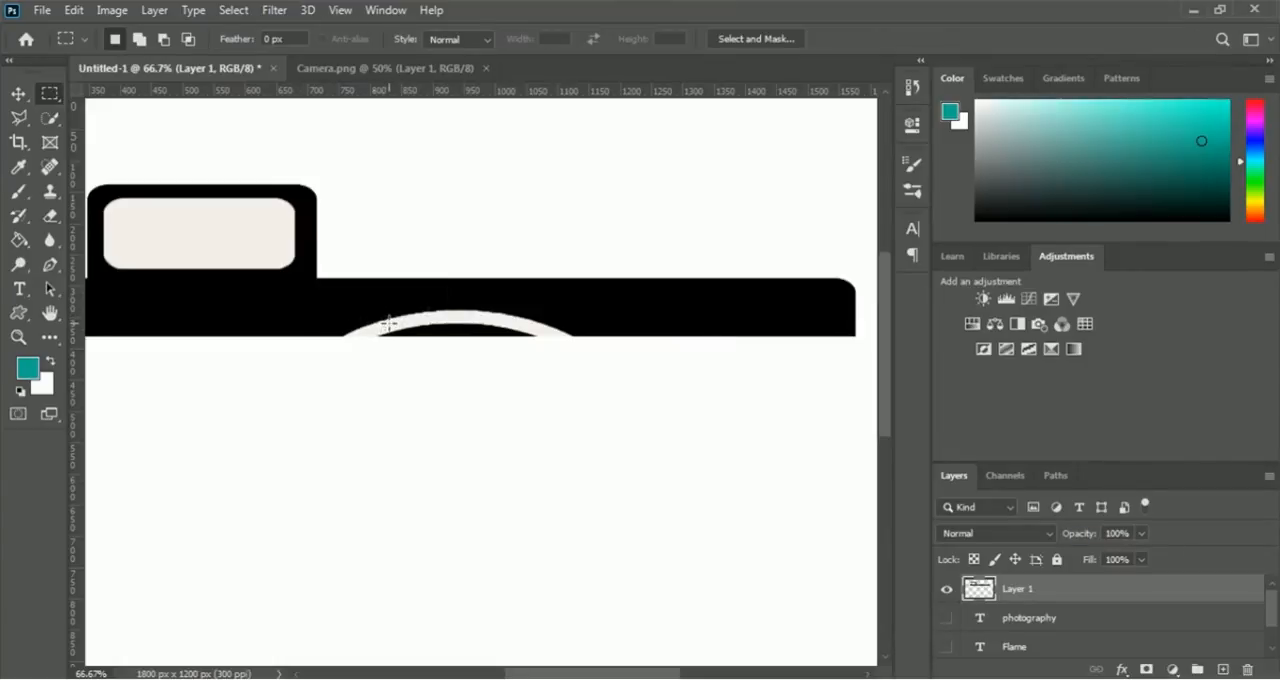
key("d")
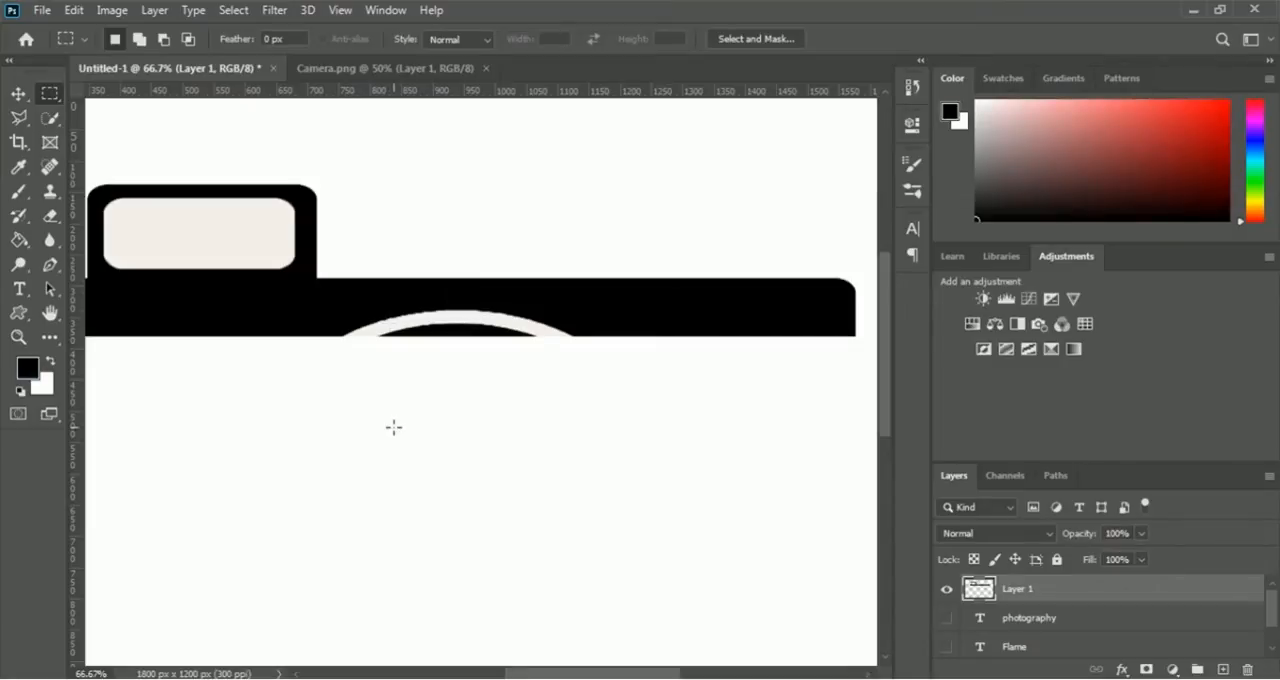
left_click(50, 119)
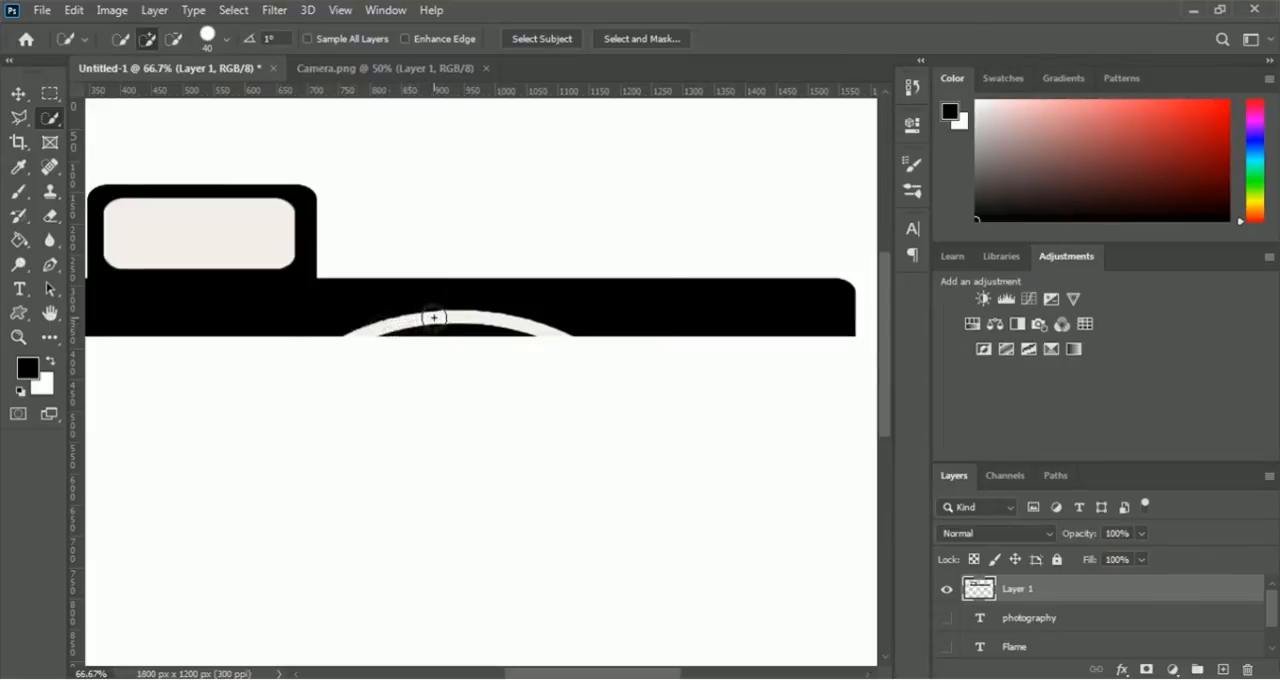
mouse_move(432, 318)
left_mouse_down()
mouse_move(505, 322)
mouse_move(370, 326)
left_mouse_up()
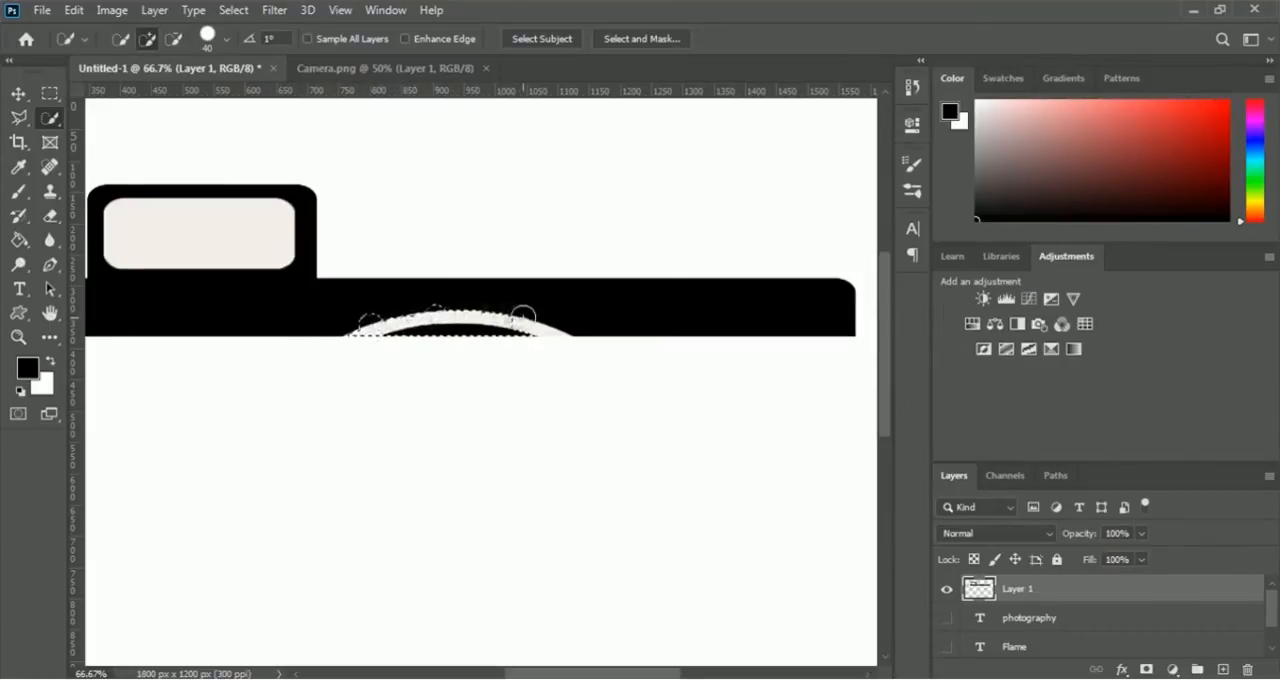
left_click(540, 326)
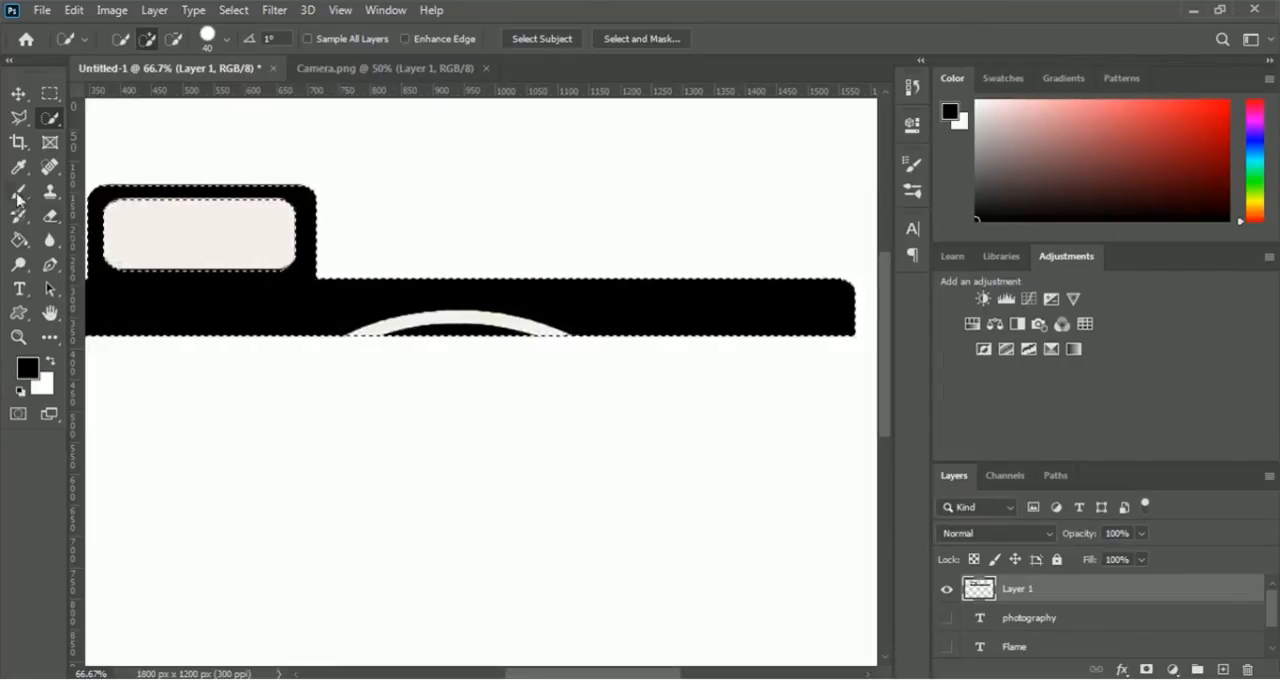
left_click(18, 193)
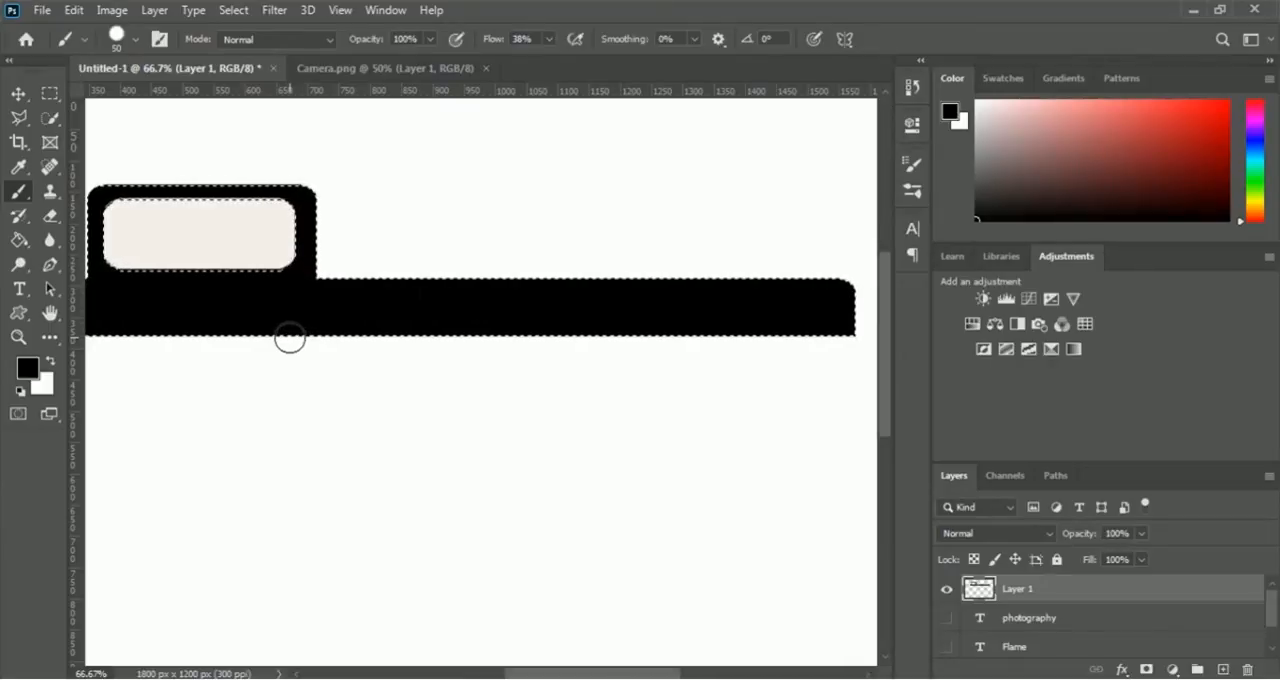
key("ctrl+d")
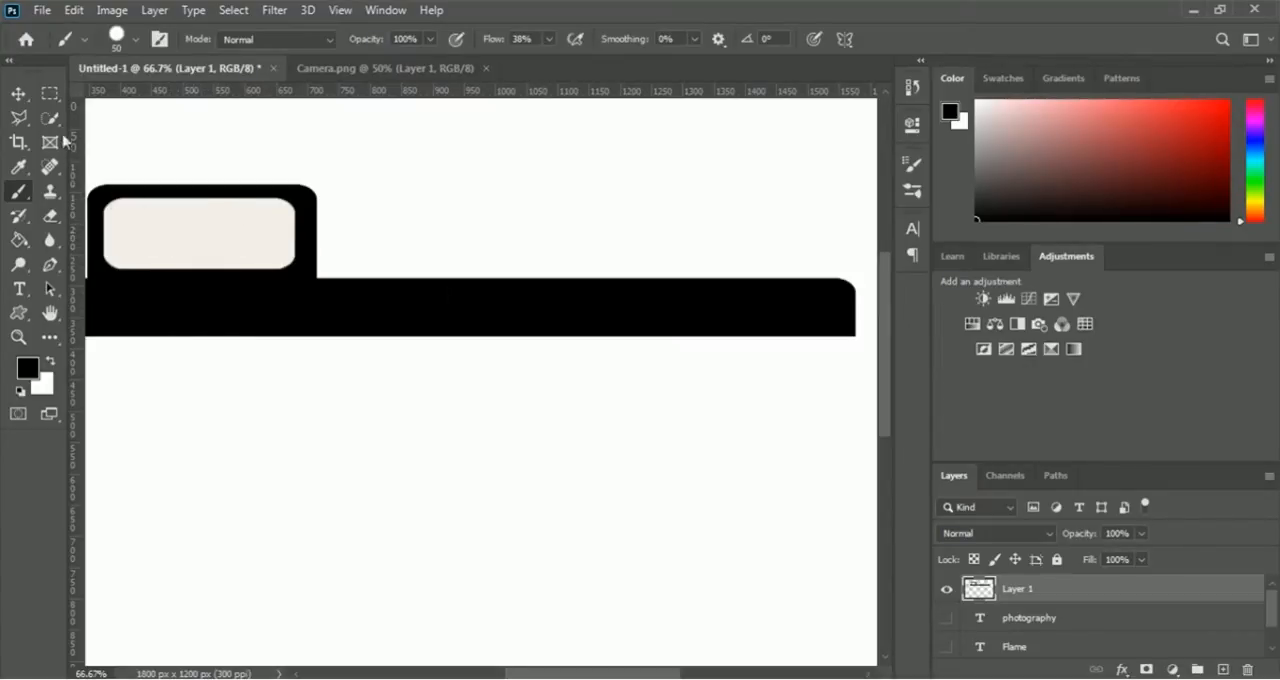
- Quick-select the off-white fill inside the camera's viewfinder, delete it, and clear the selection
left_click(50, 120)
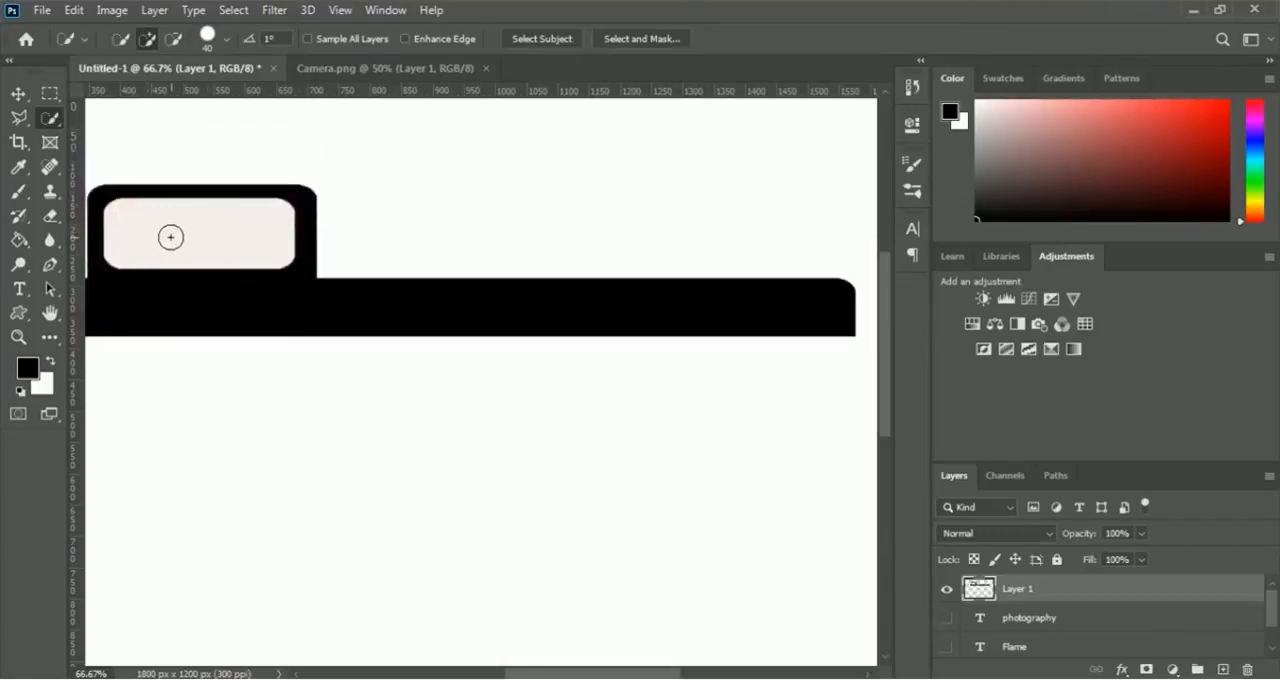
left_click(170, 237)
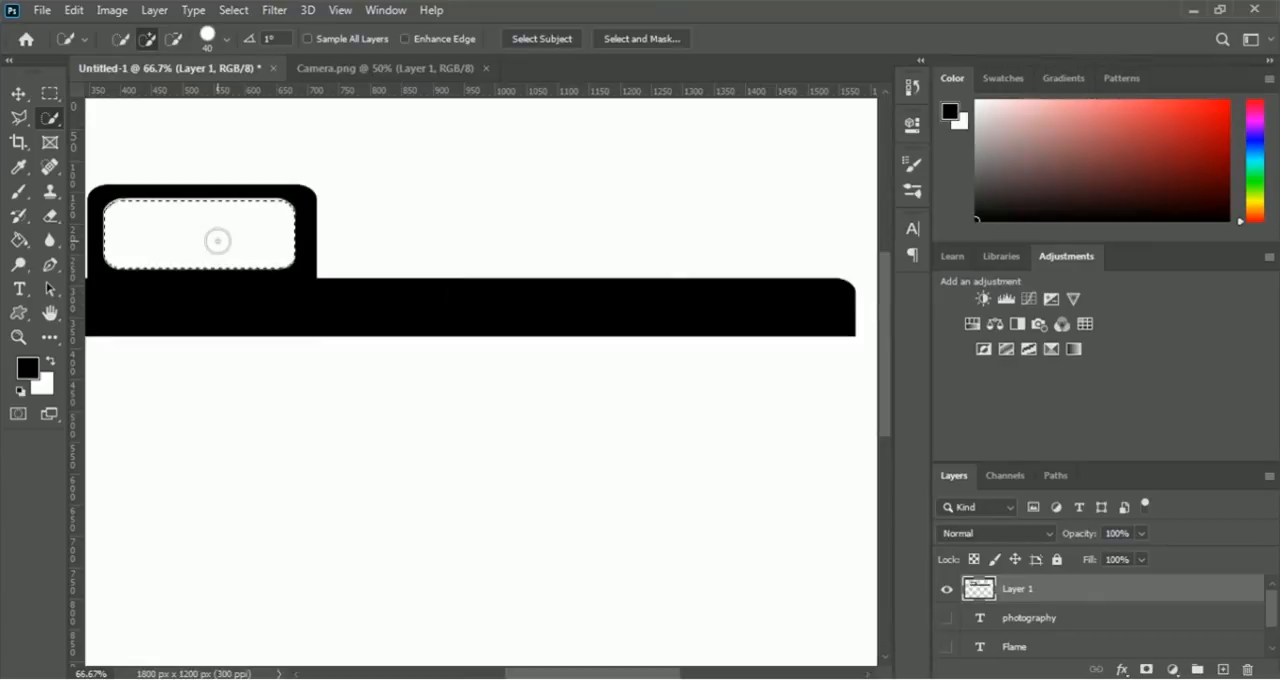
key("ctrl+d")
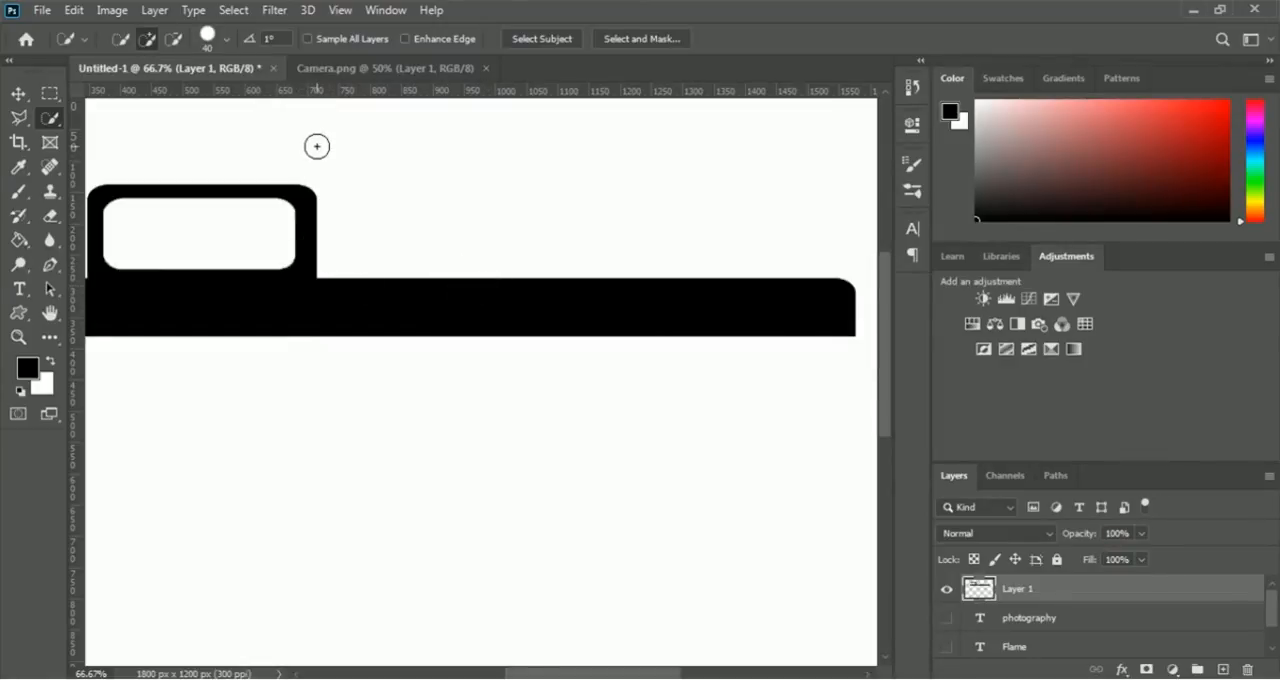
- Show the Flame text layer and free-transform it to about 116% width so it spans the camera strip just above it
left_click(341, 11)
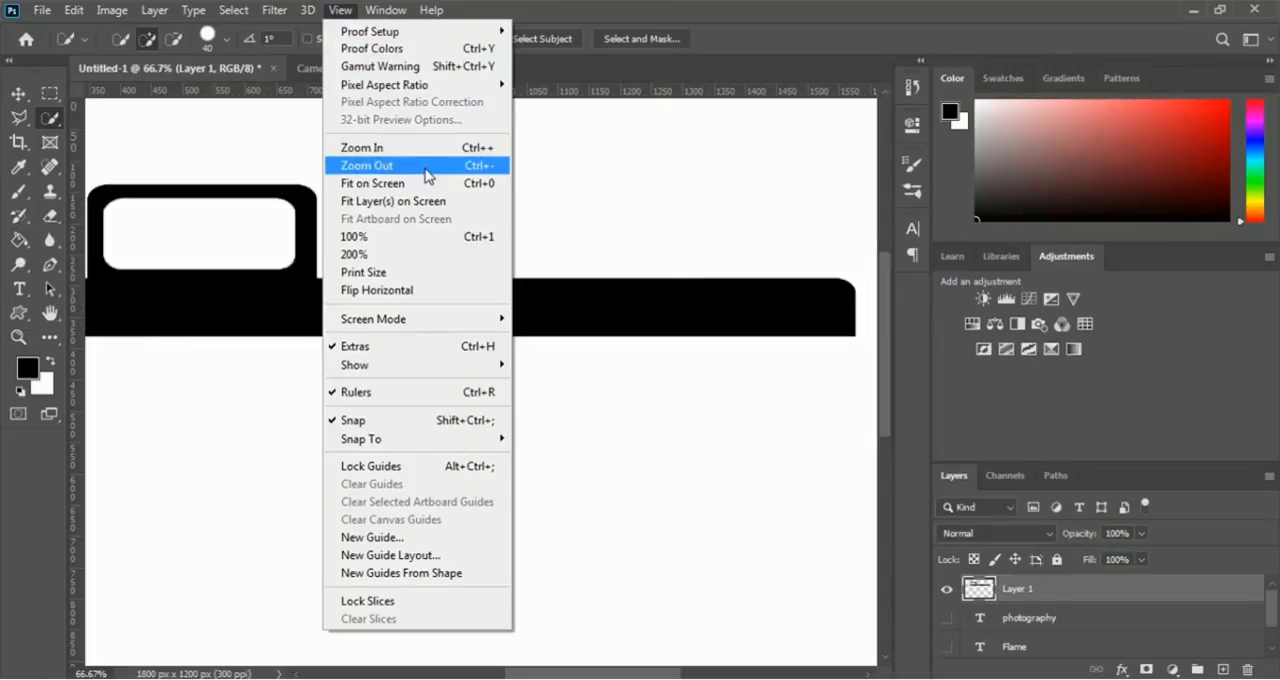
left_click(425, 175)
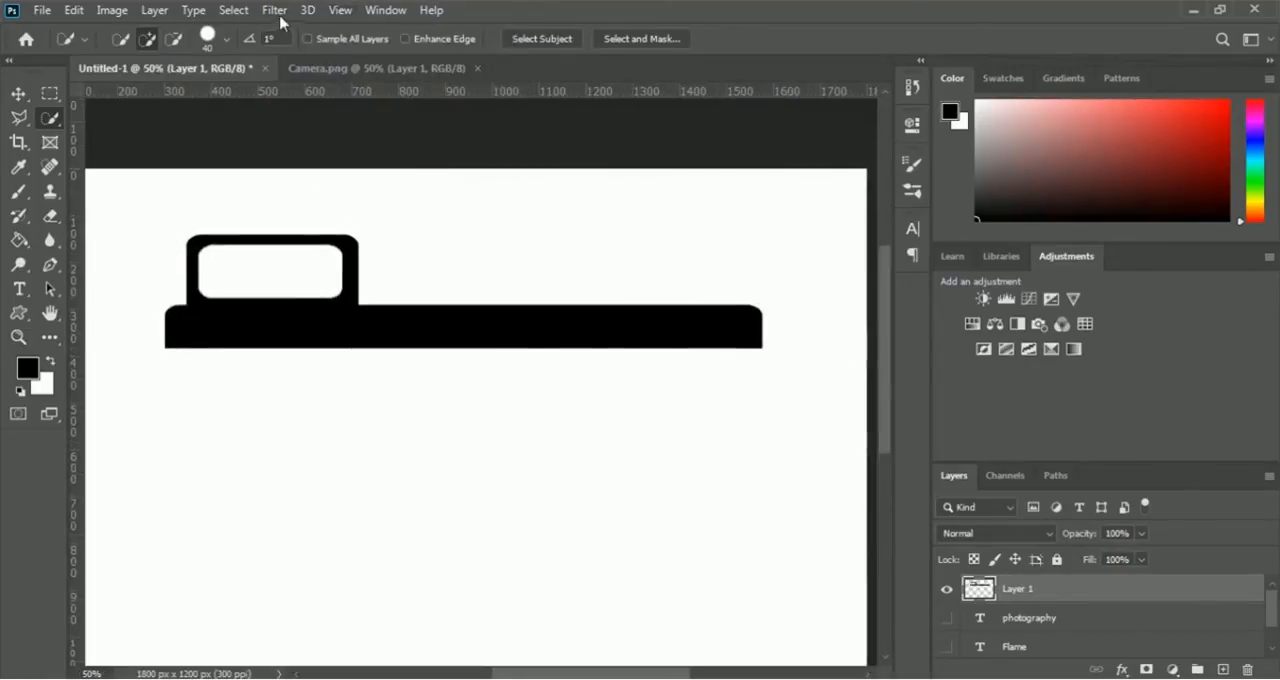
left_click(340, 12)
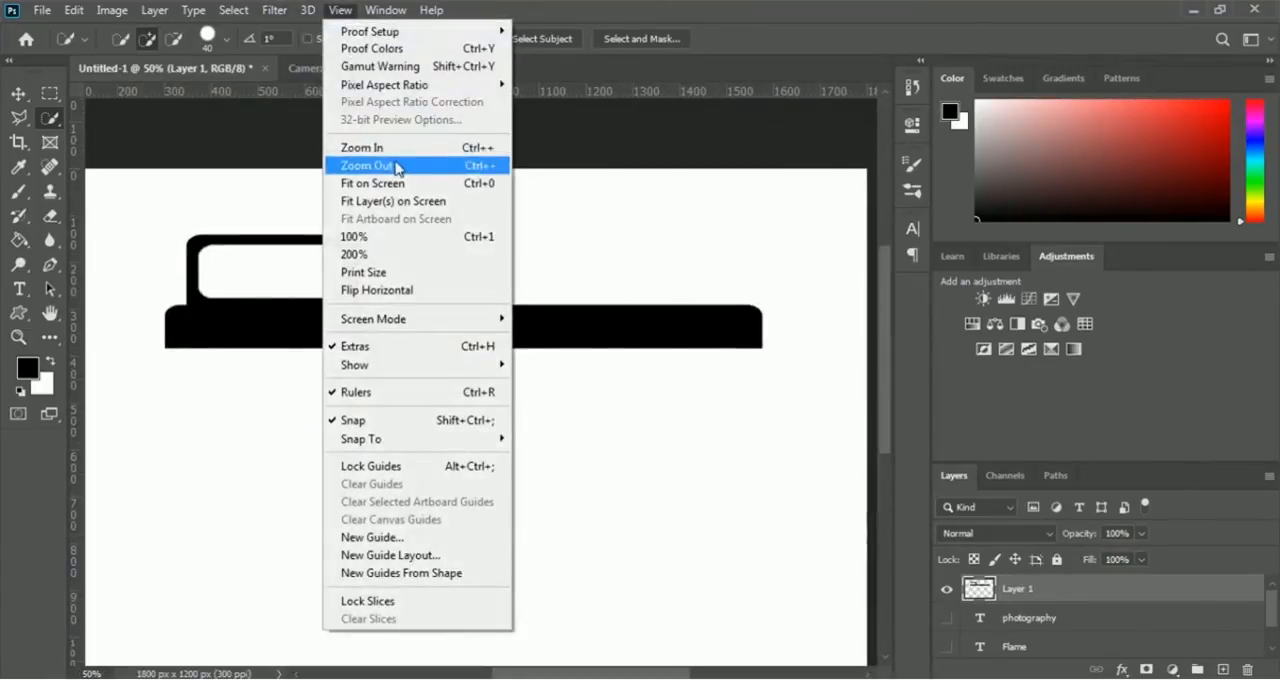
left_click(396, 168)
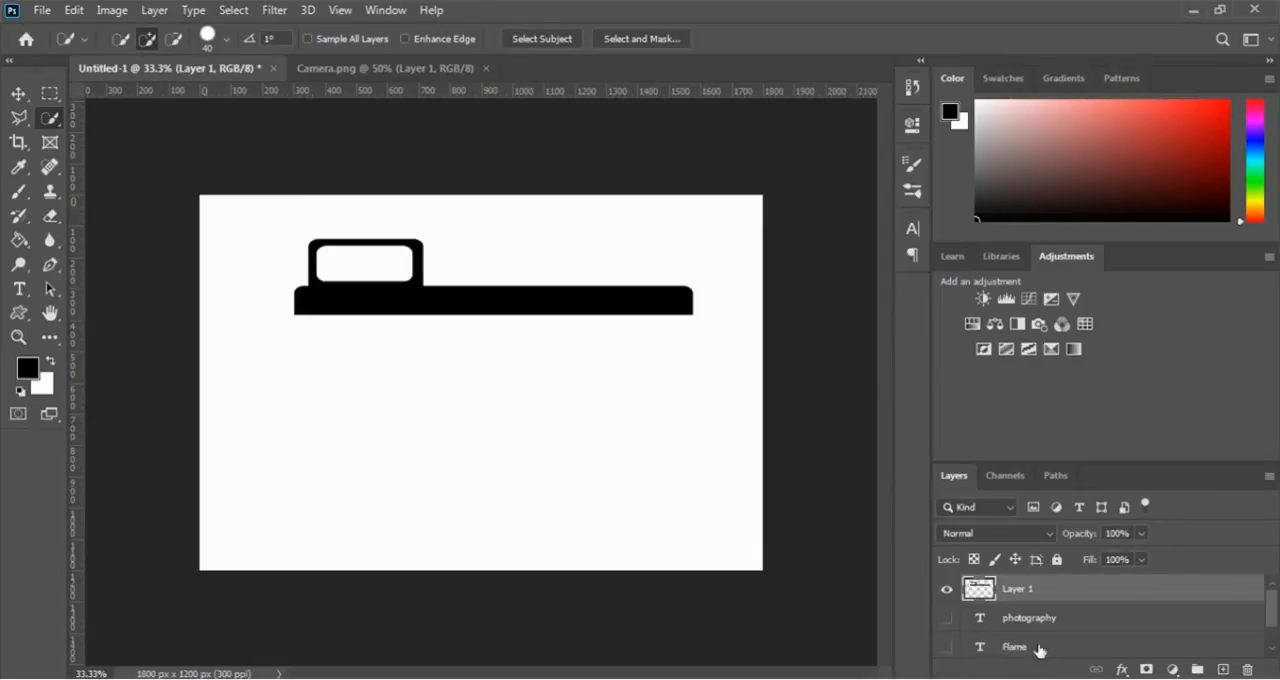
left_click(947, 648)
key("m")
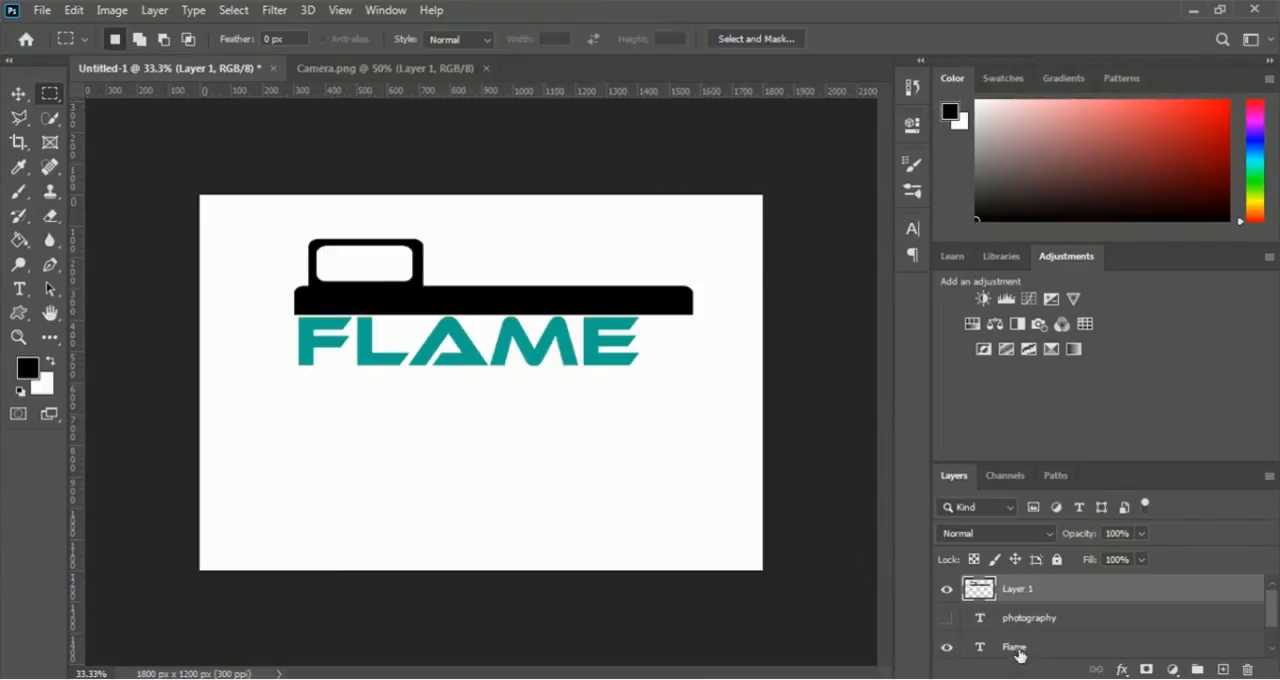
left_click(1018, 650)
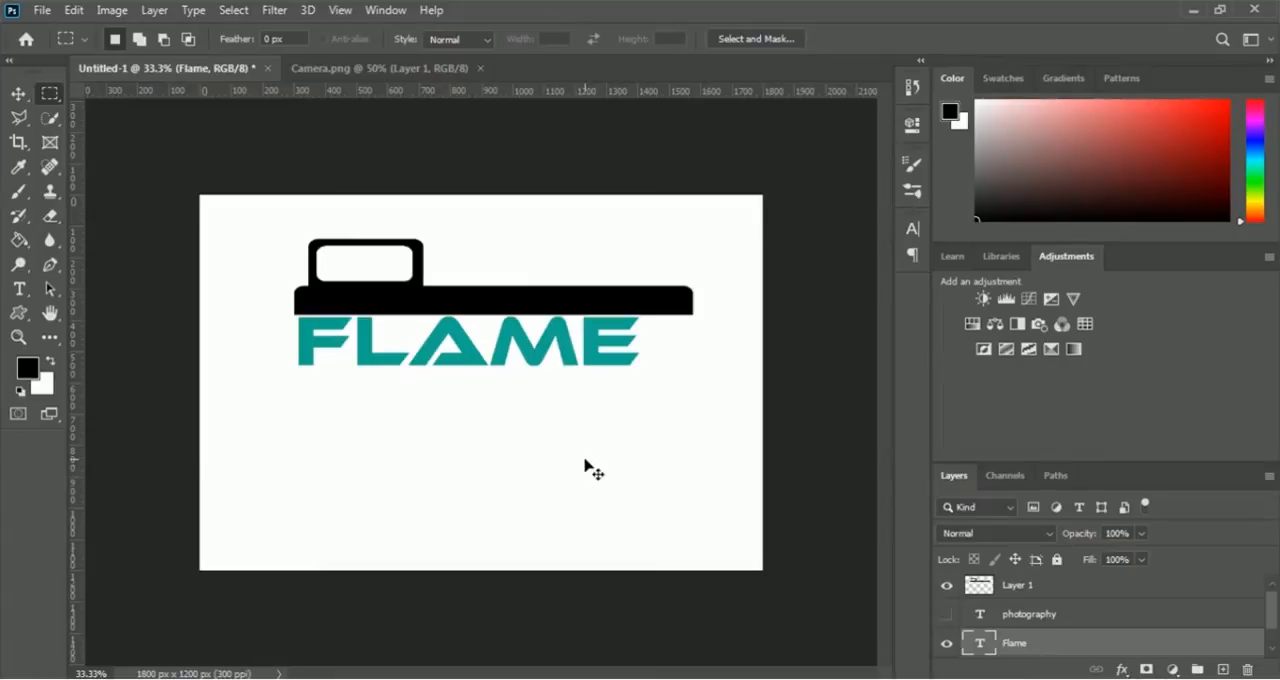
key("ctrl+t")
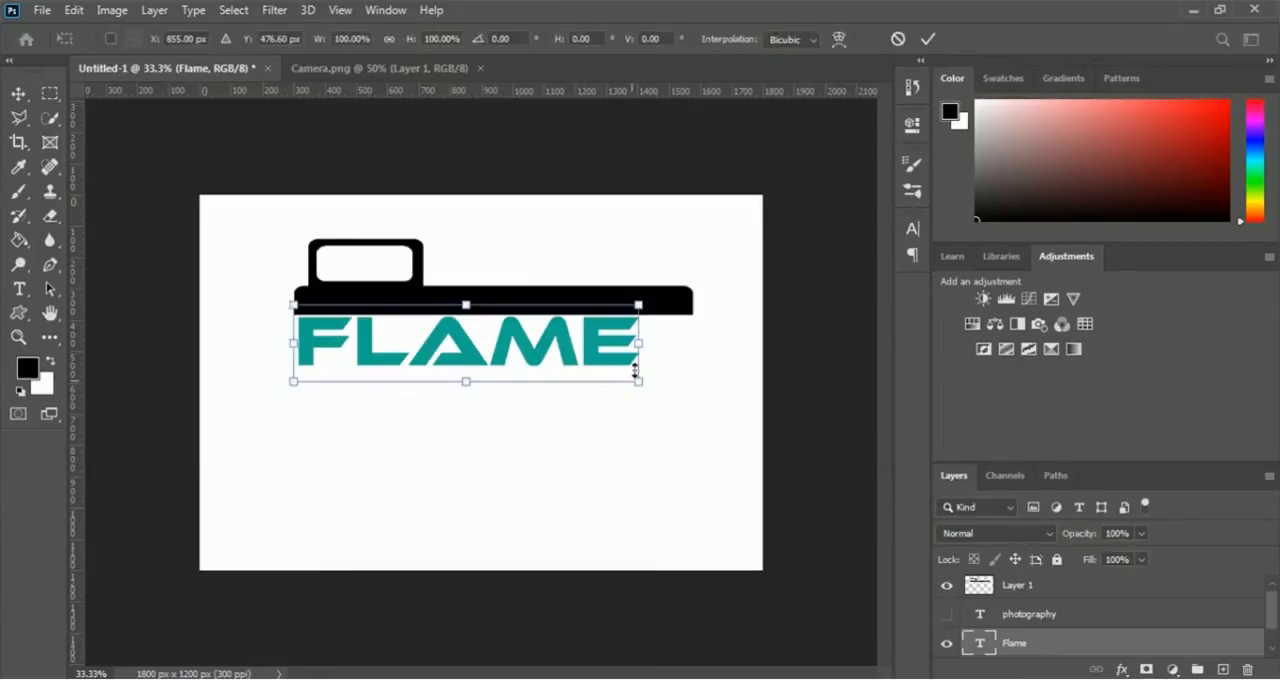
left_click_drag(638, 342, 692, 347)
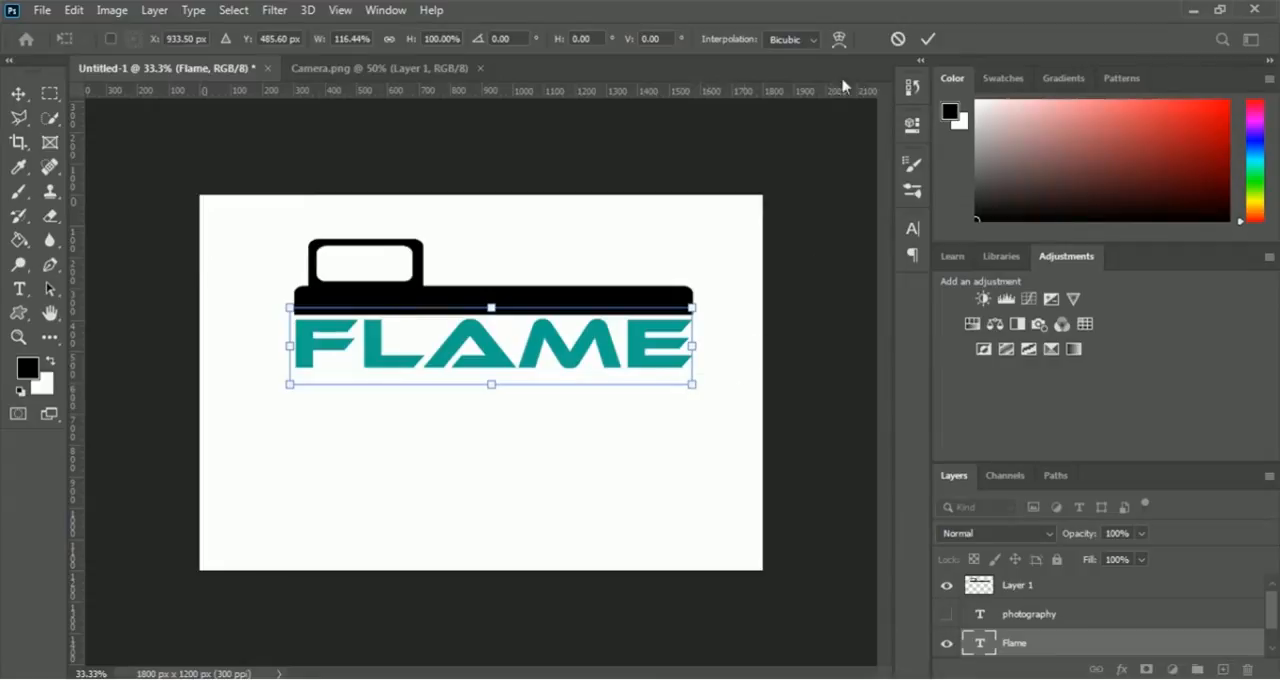
left_click(928, 40)
key("m")
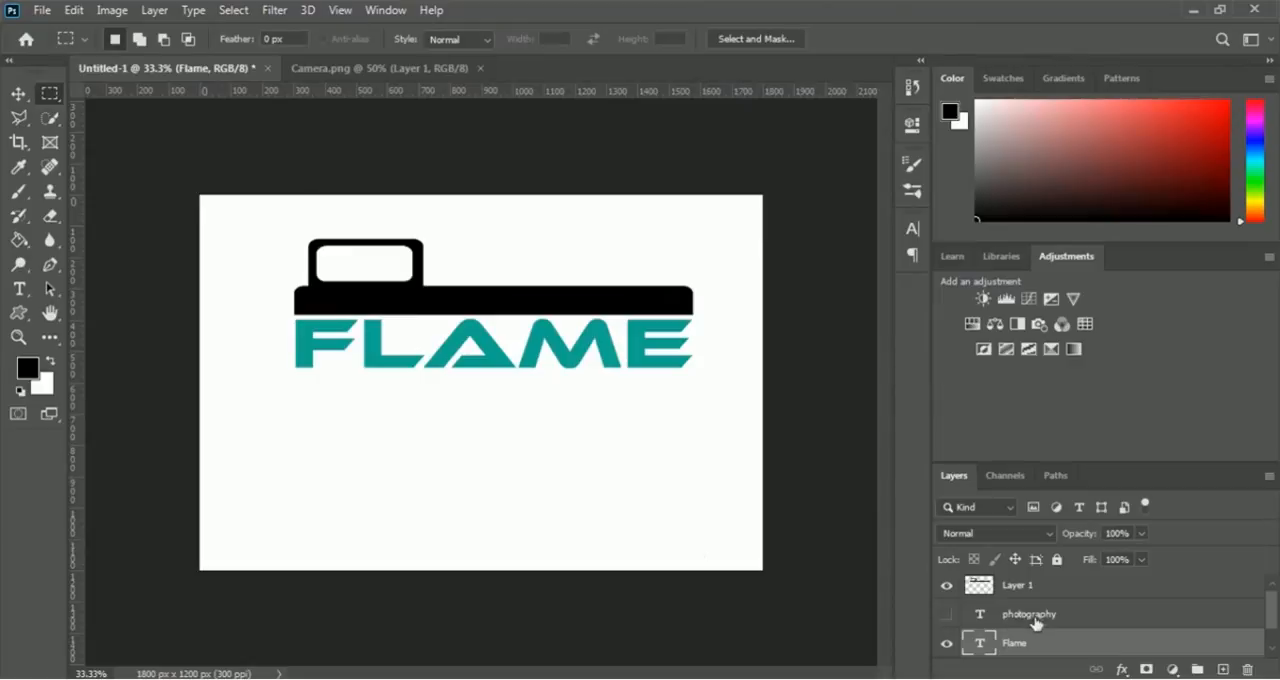
- Show the photography text layer under the widened FLAME word
left_click(946, 614)
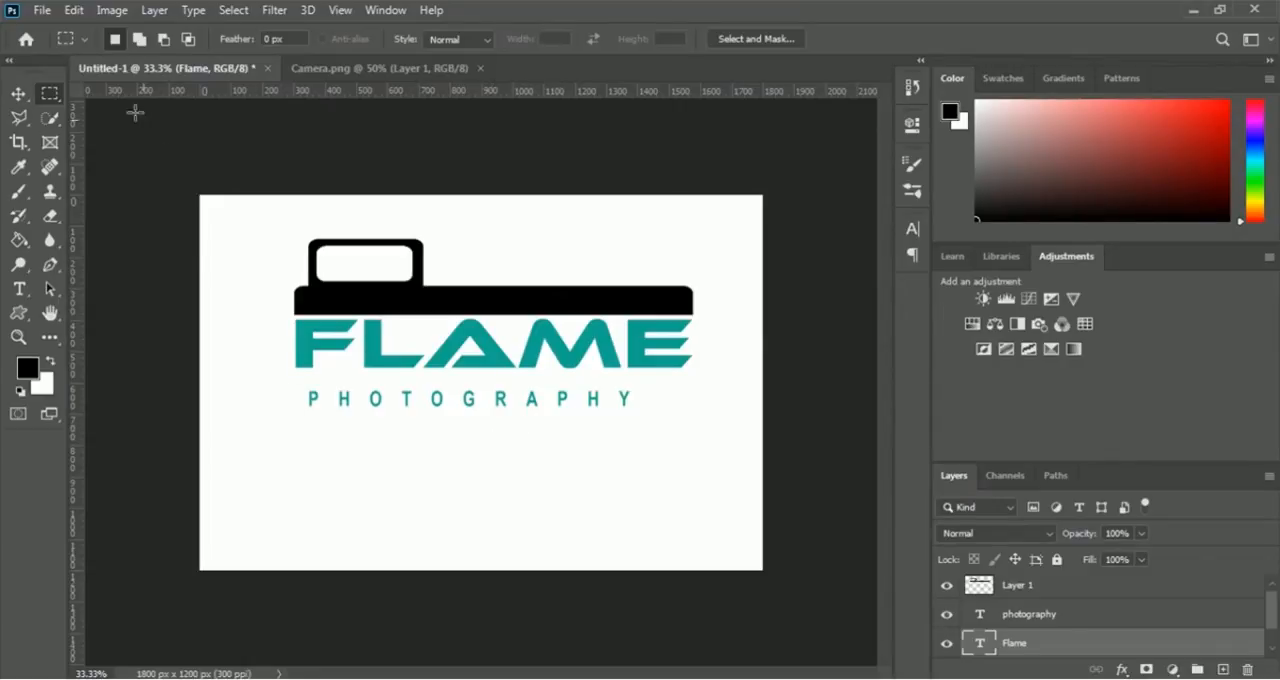
- Paste the copied lower part of the camera and move it so its upper edge sits directly beneath the FLAME word
left_click(74, 10)
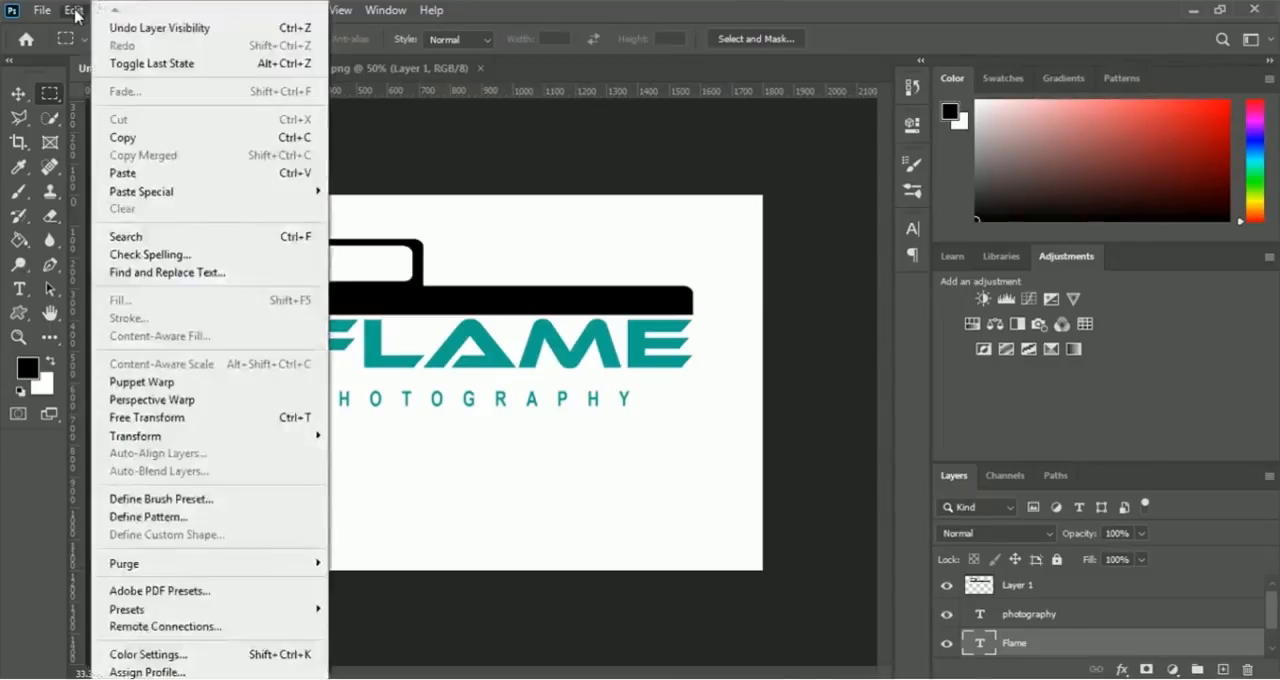
left_click(221, 177)
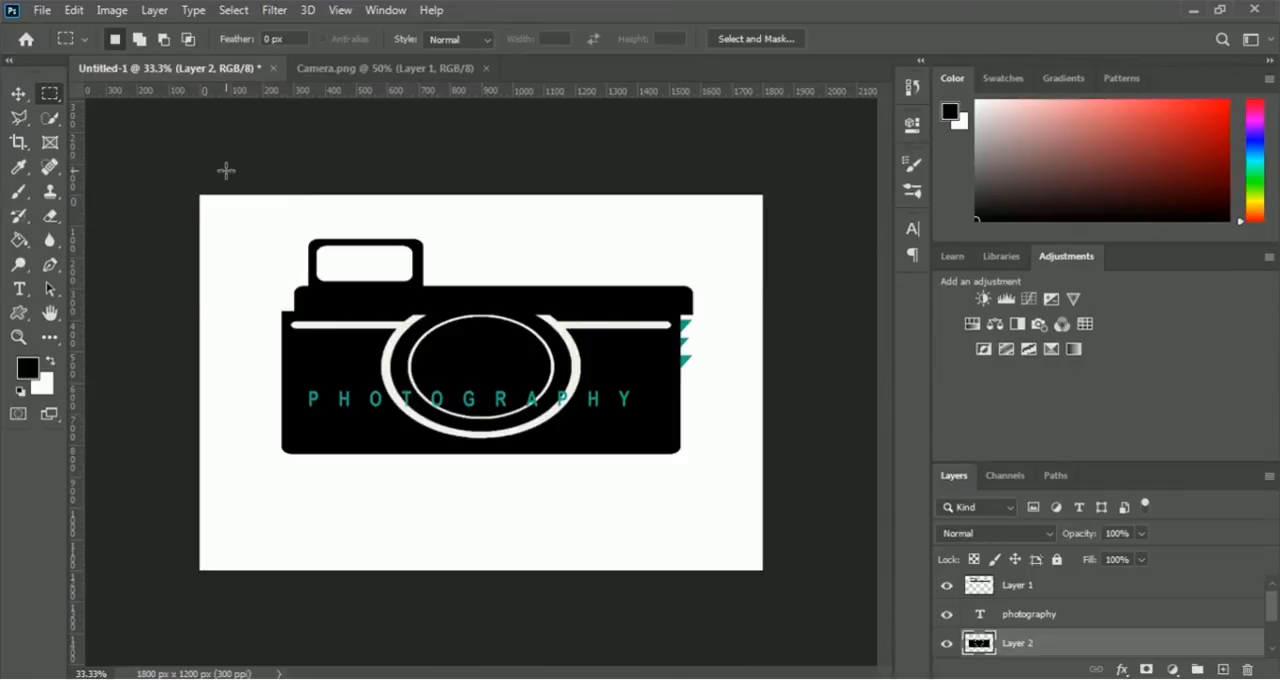
key("ctrl+t")
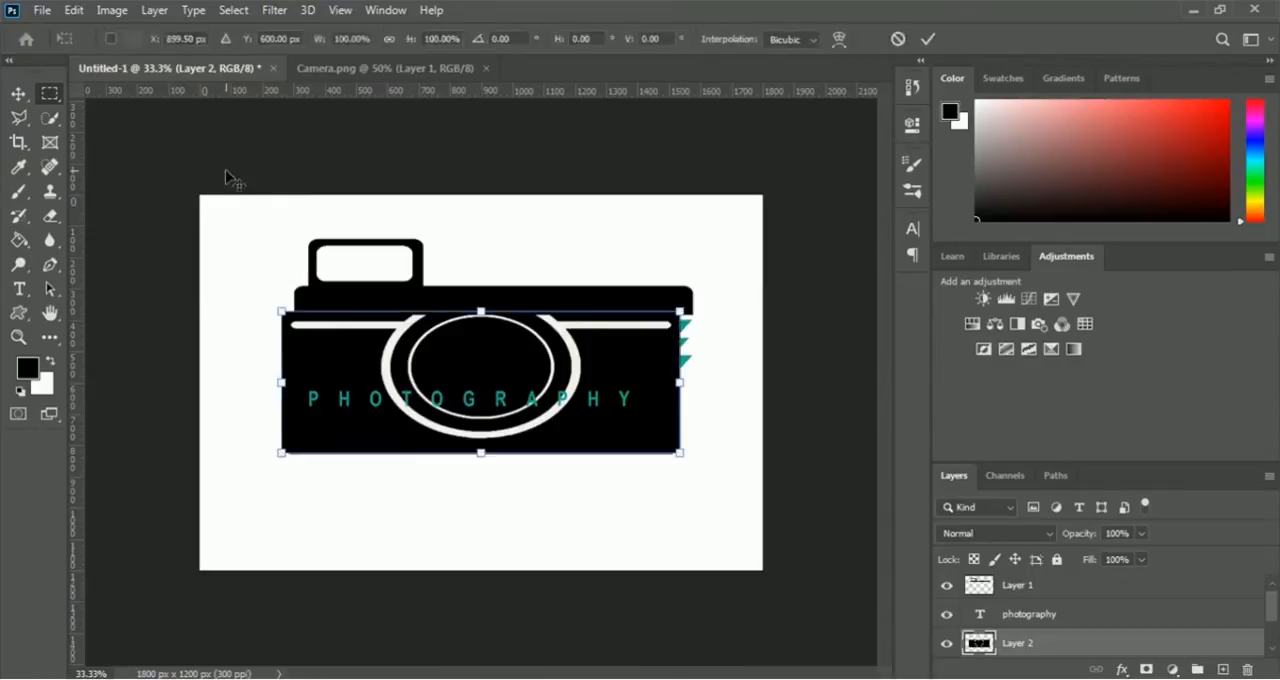
left_click_drag(623, 363, 634, 417)
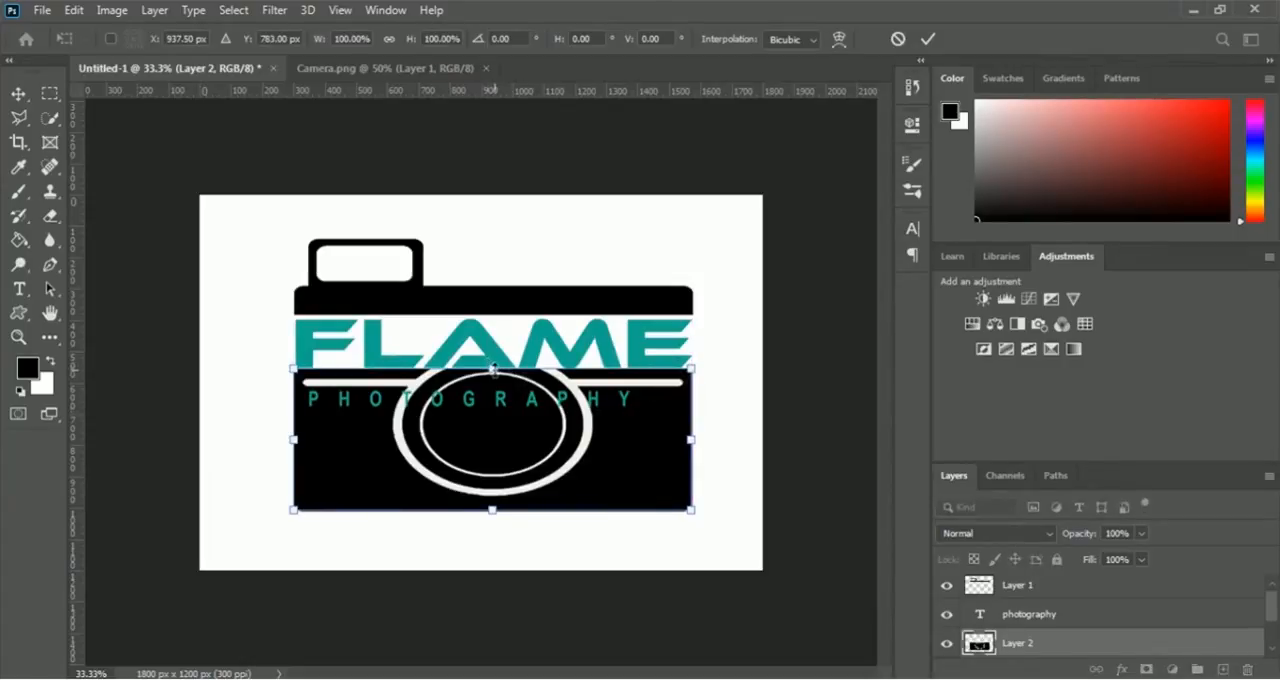
- Squash the pasted camera body to about 40% height below the photography text, match it to the upper strip's width, and apply the transform
left_click_drag(493, 370, 495, 434)
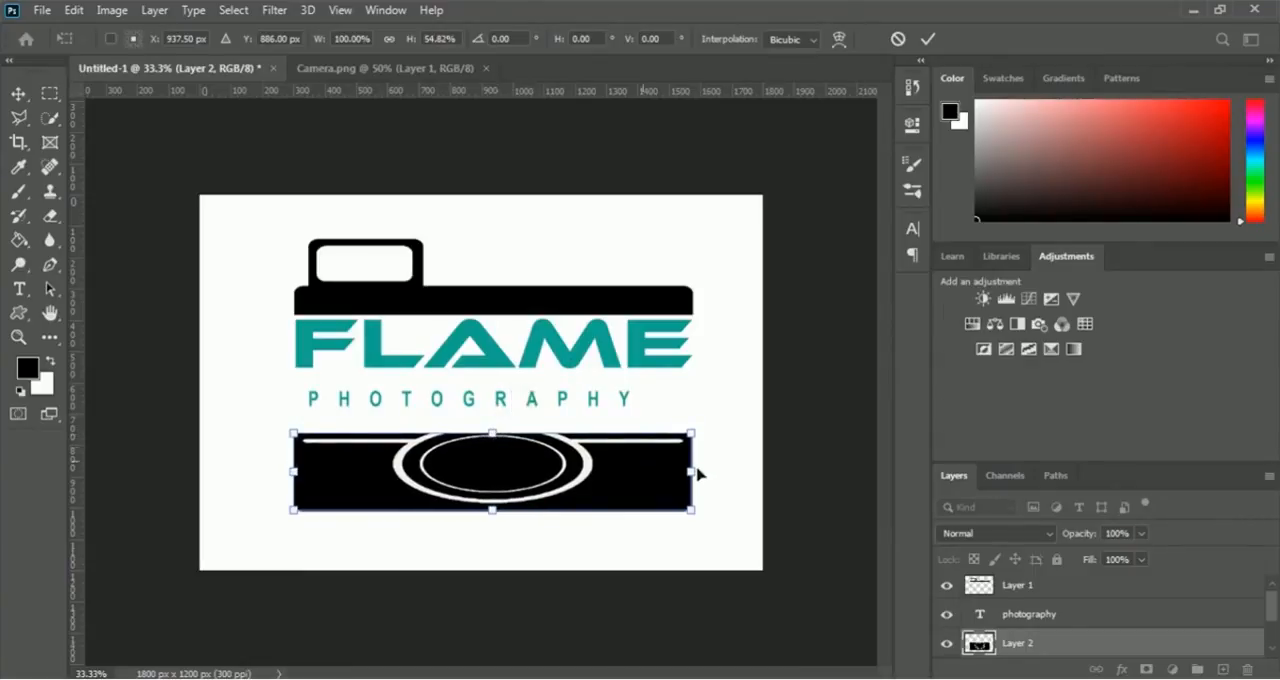
left_click_drag(692, 474, 691, 473)
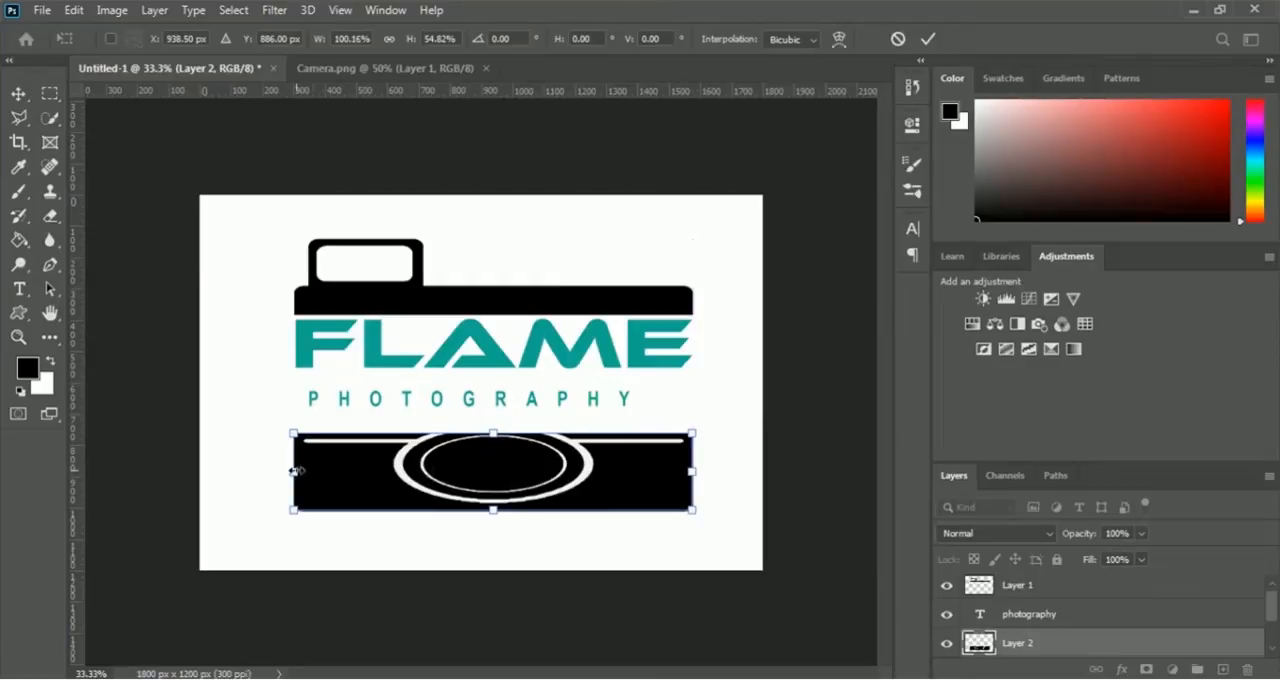
left_click_drag(293, 472, 293, 472)
left_click_drag(492, 507, 492, 496)
left_click_drag(492, 432, 492, 441)
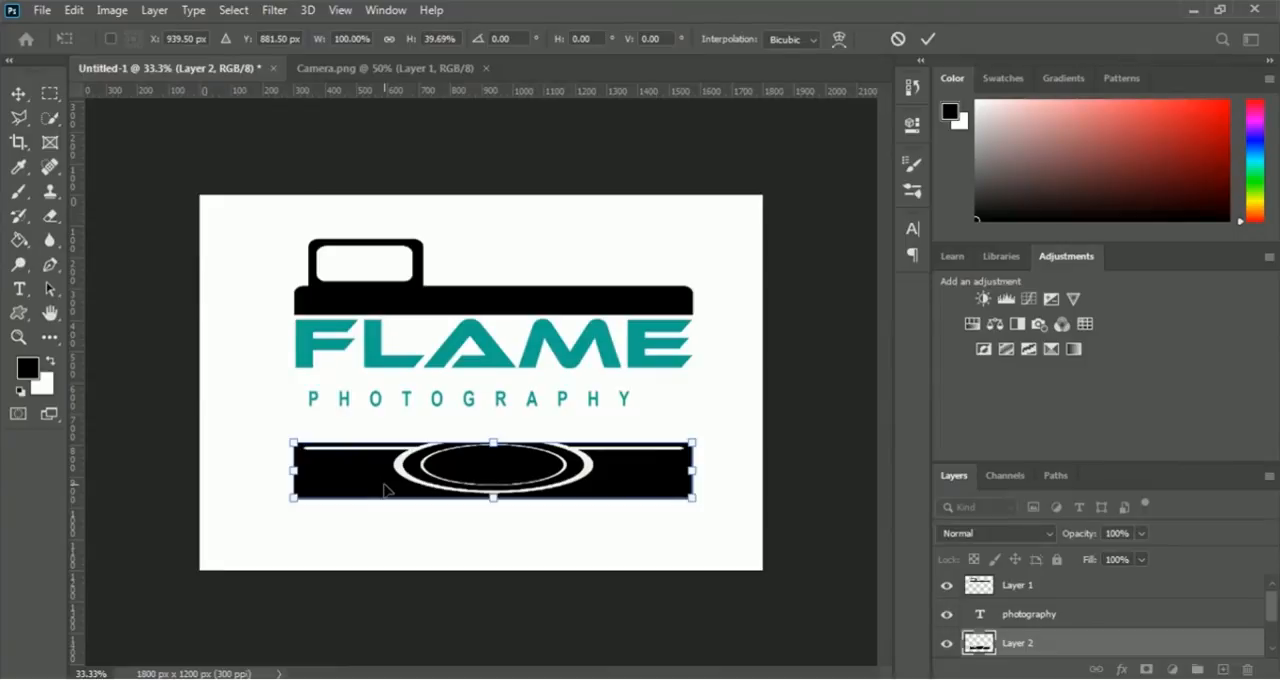
key("Return")
key("m")
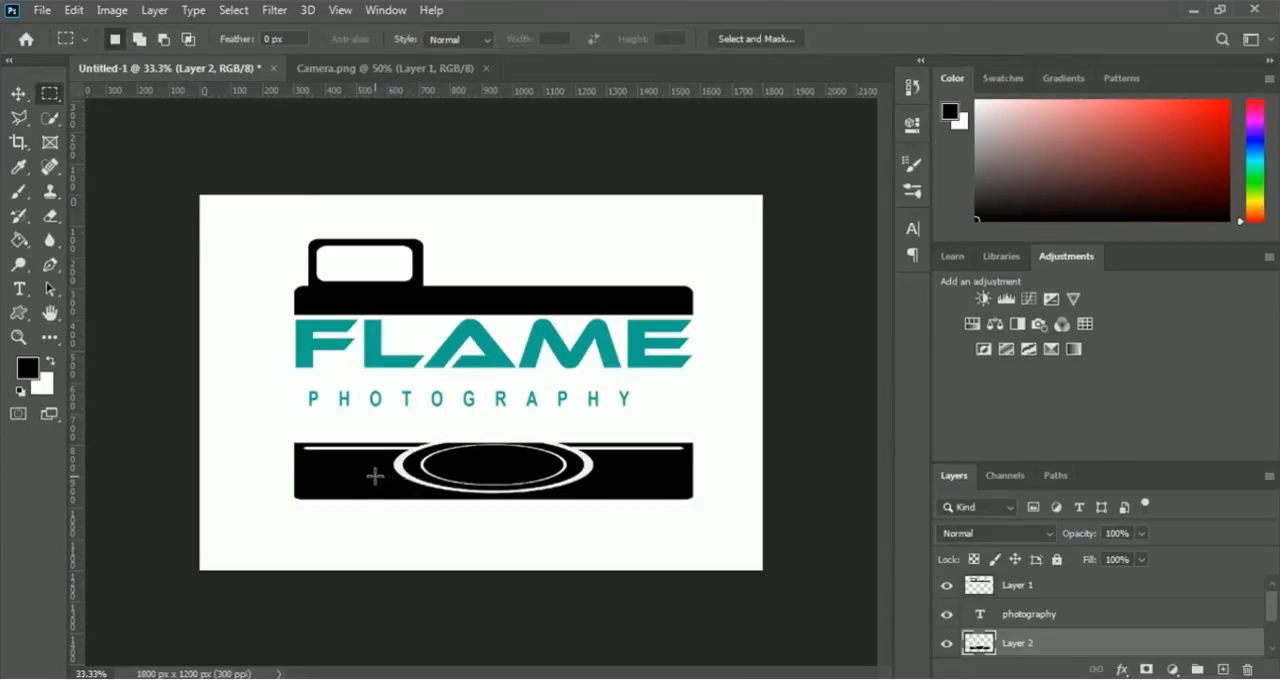
- Quick-select the squashed camera body, paint its white lens rings and line black with the Brush, and deselect
left_click(50, 118)
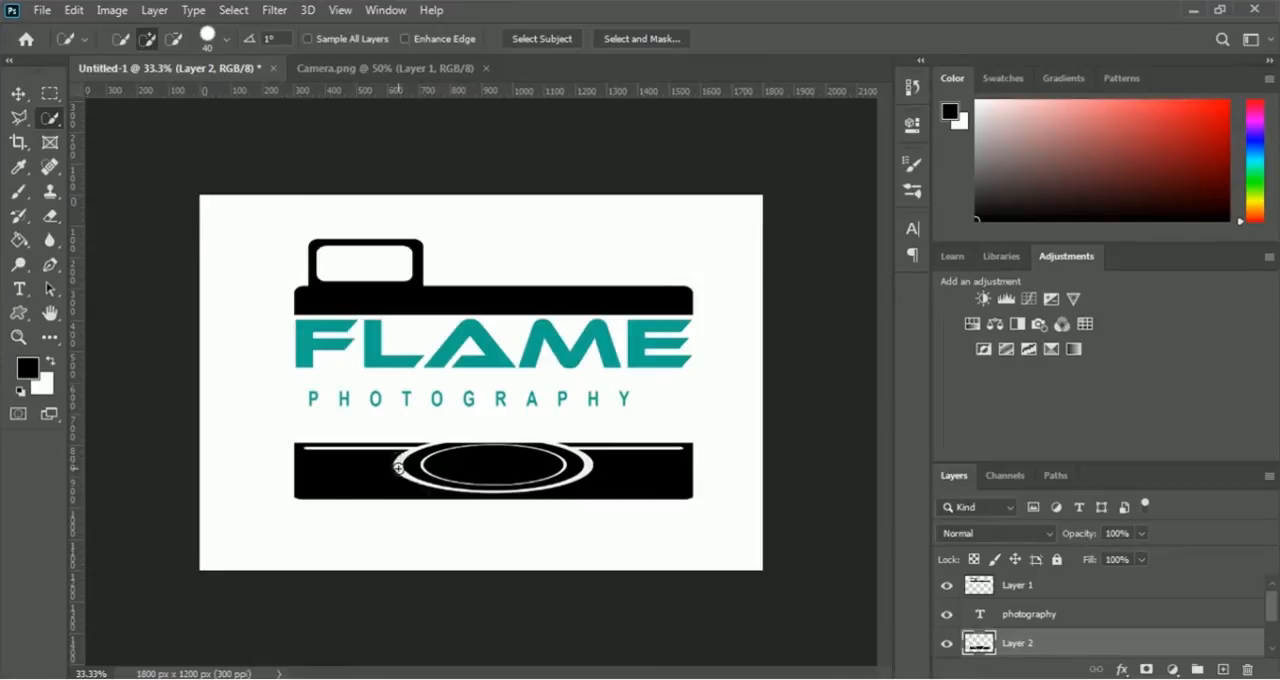
mouse_move(401, 467)
left_mouse_down()
mouse_move(485, 469)
mouse_move(360, 503)
mouse_move(362, 479)
mouse_move(333, 469)
mouse_move(493, 480)
mouse_move(501, 492)
mouse_move(586, 471)
left_mouse_up()
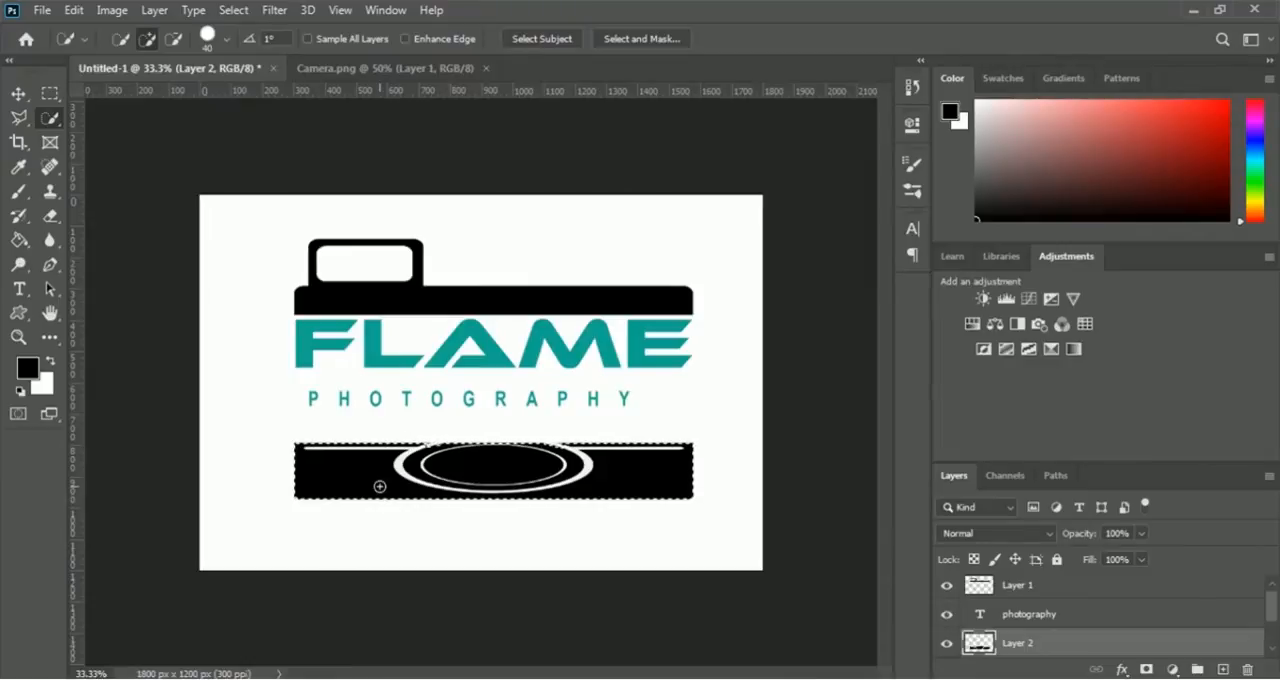
left_click(19, 195)
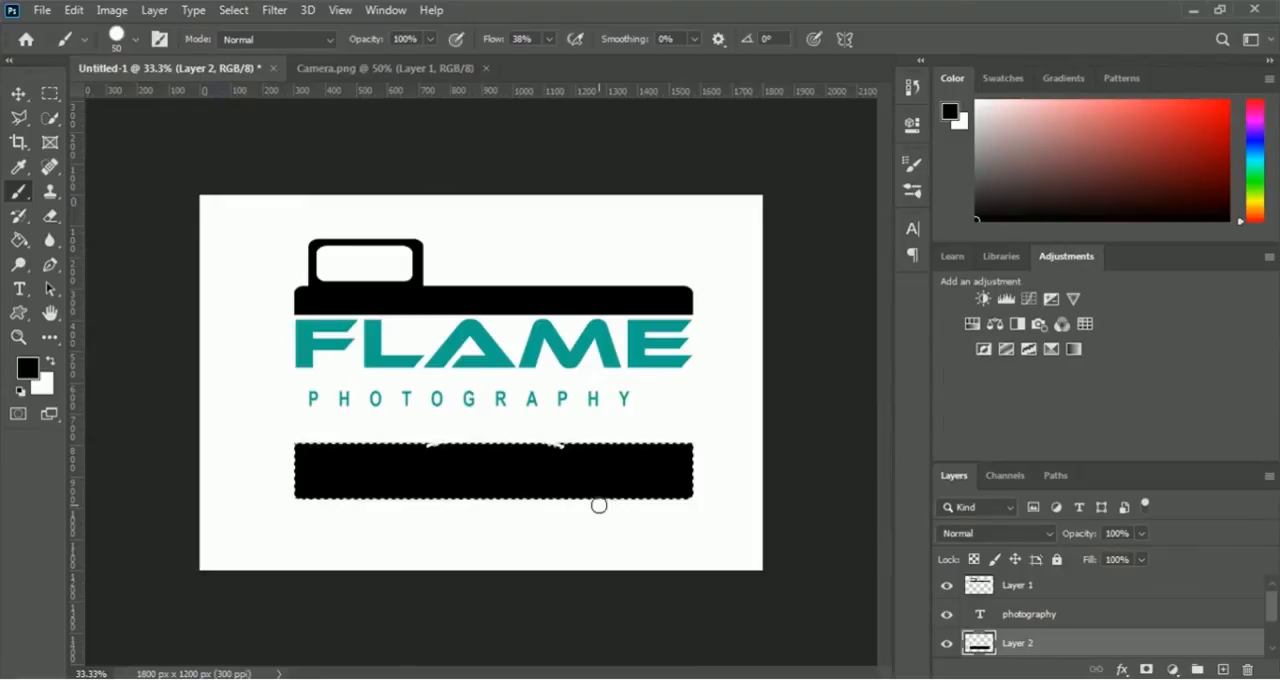
key("ctrl+d")
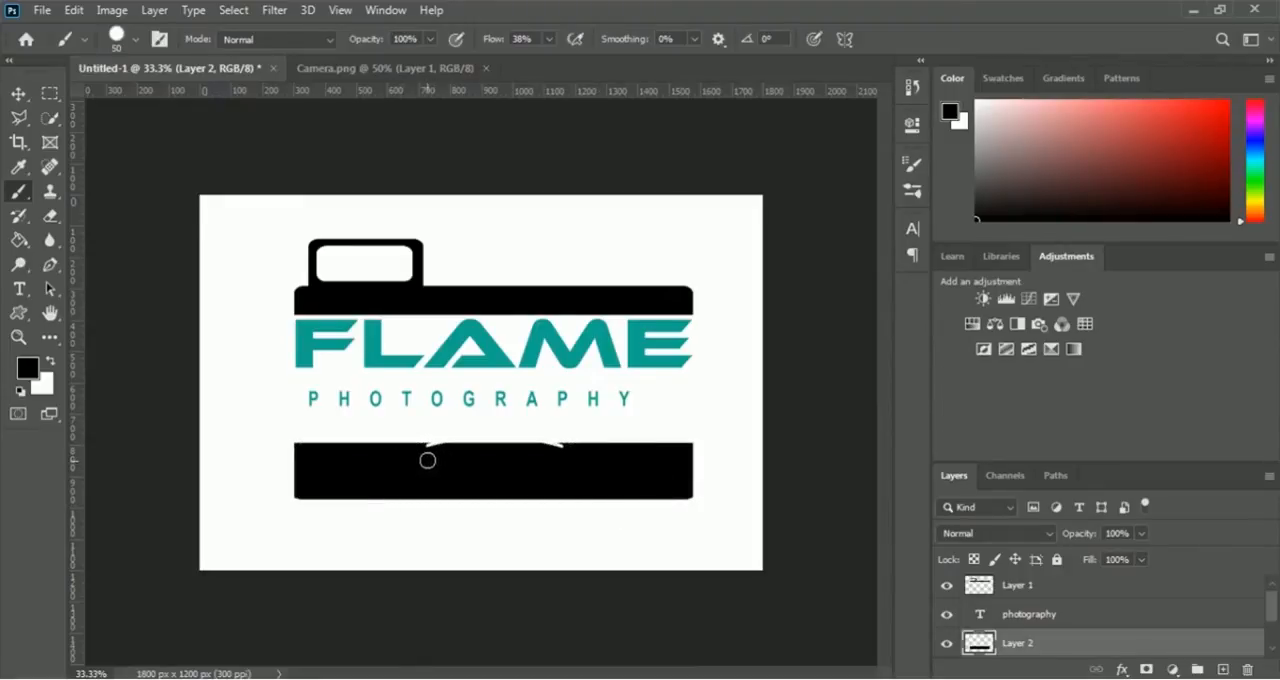
left_click_drag(433, 452, 551, 455)
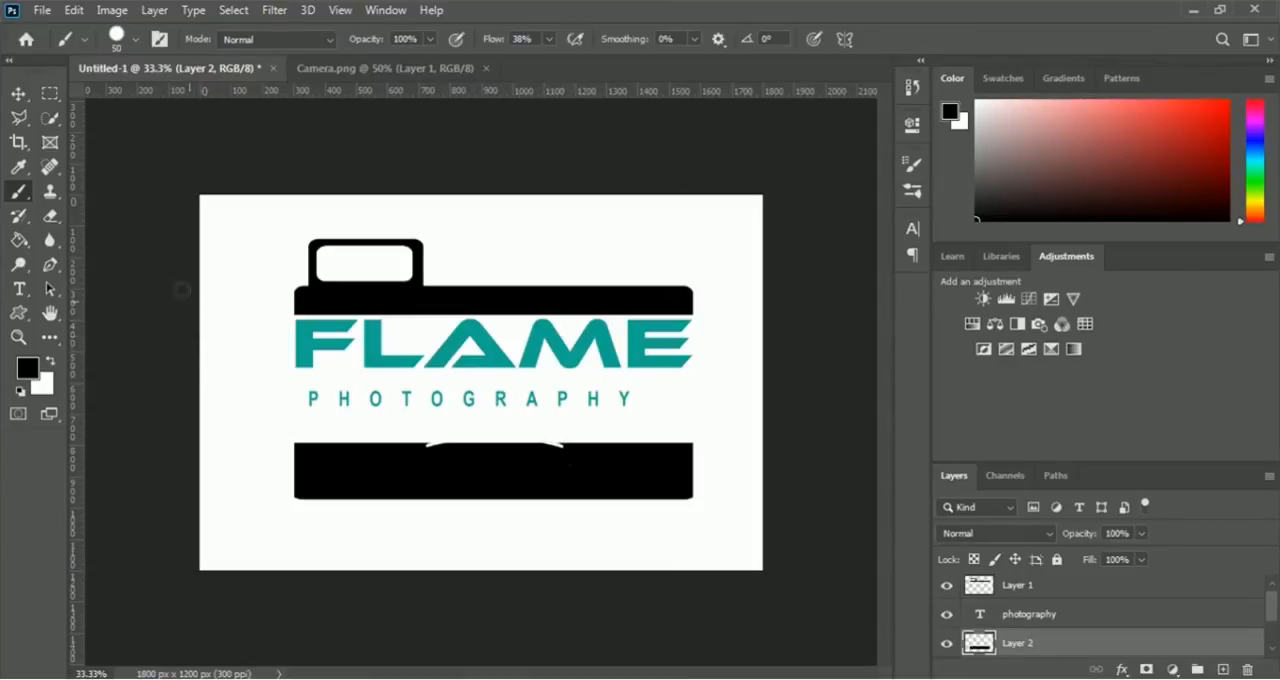
- Marquee-select the black bar's upper edge including the leftover white arc, delete that strip, and clear the selection
left_click(50, 95)
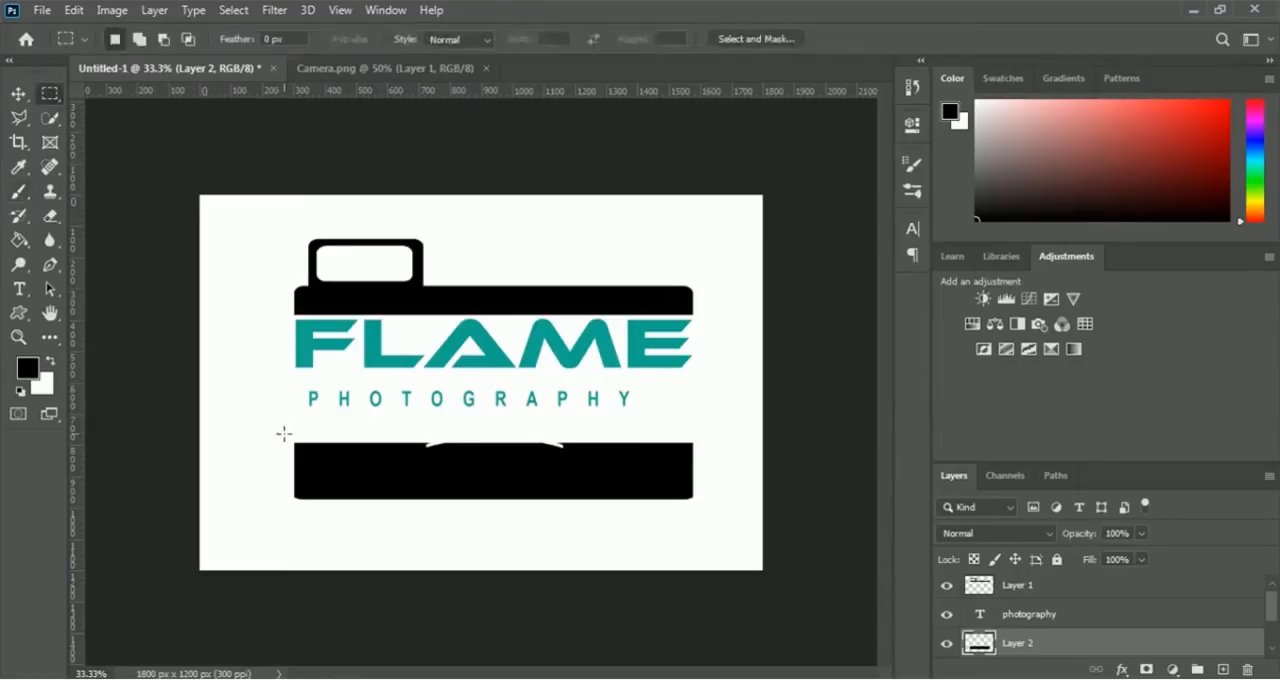
left_click_drag(284, 431, 708, 453)
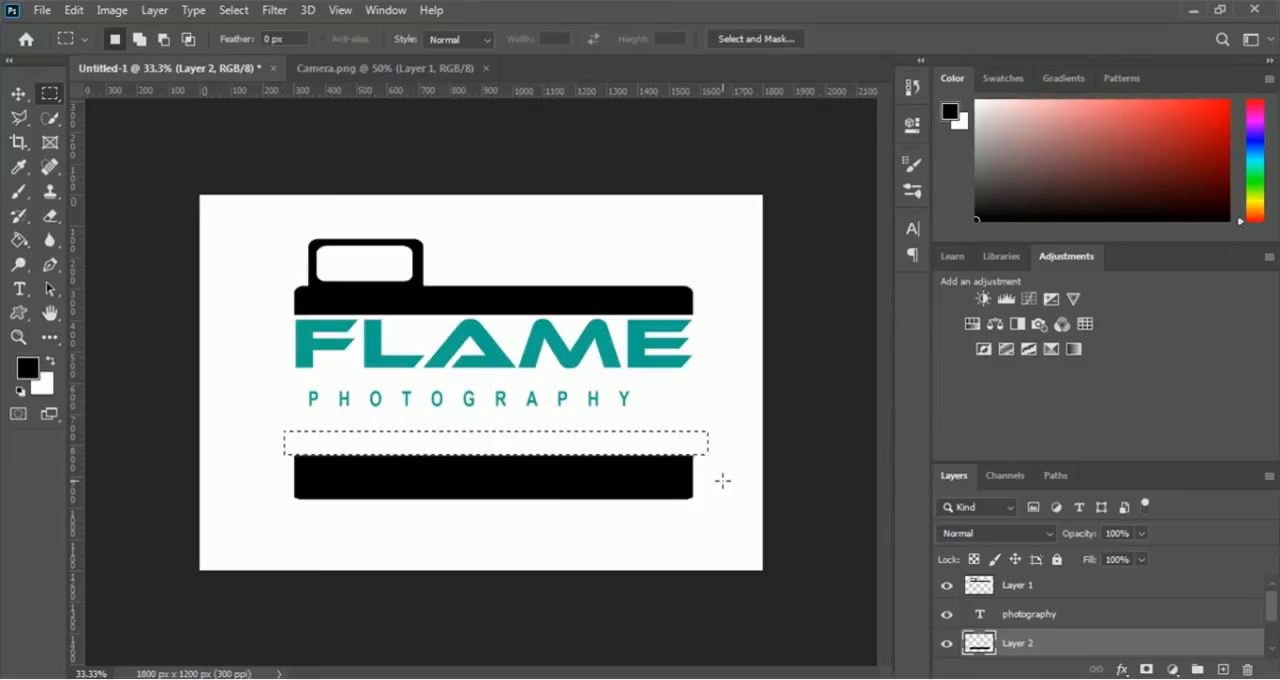
key("ctrl+d")
- Move the black bar up behind the photography text, just beneath the FLAME word
key("ctrl+t")
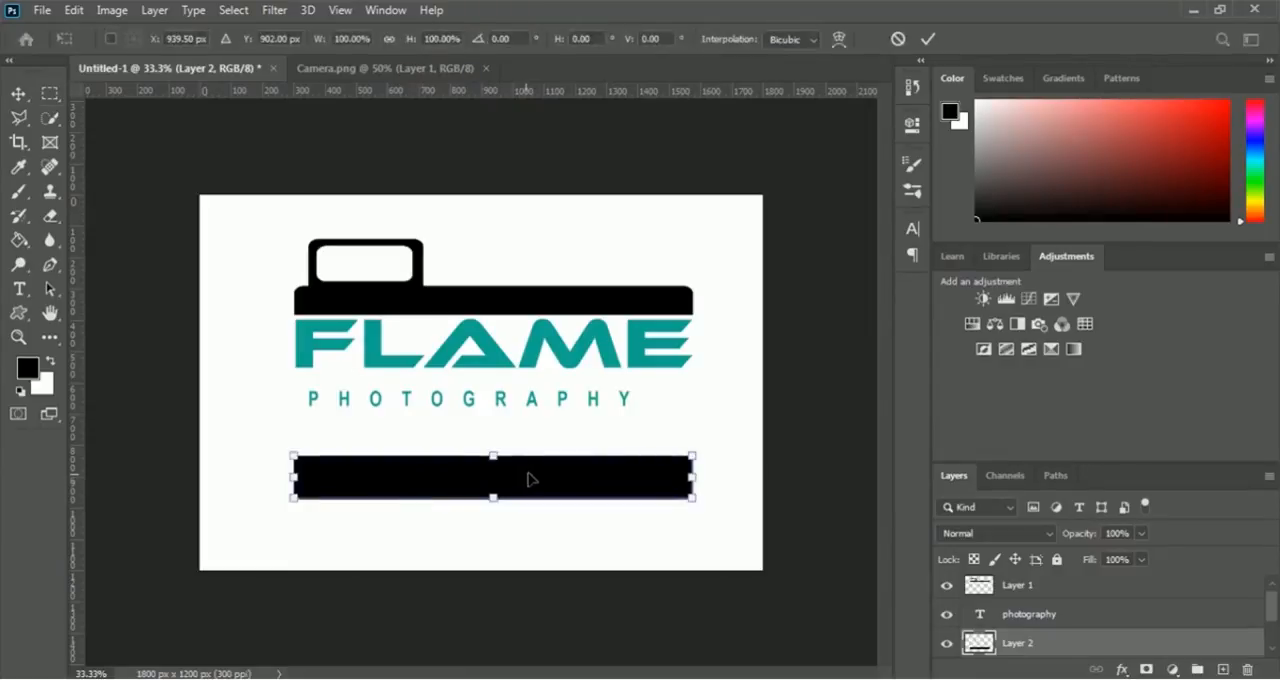
left_click_drag(540, 477, 539, 395)
key("Return")
key("m")
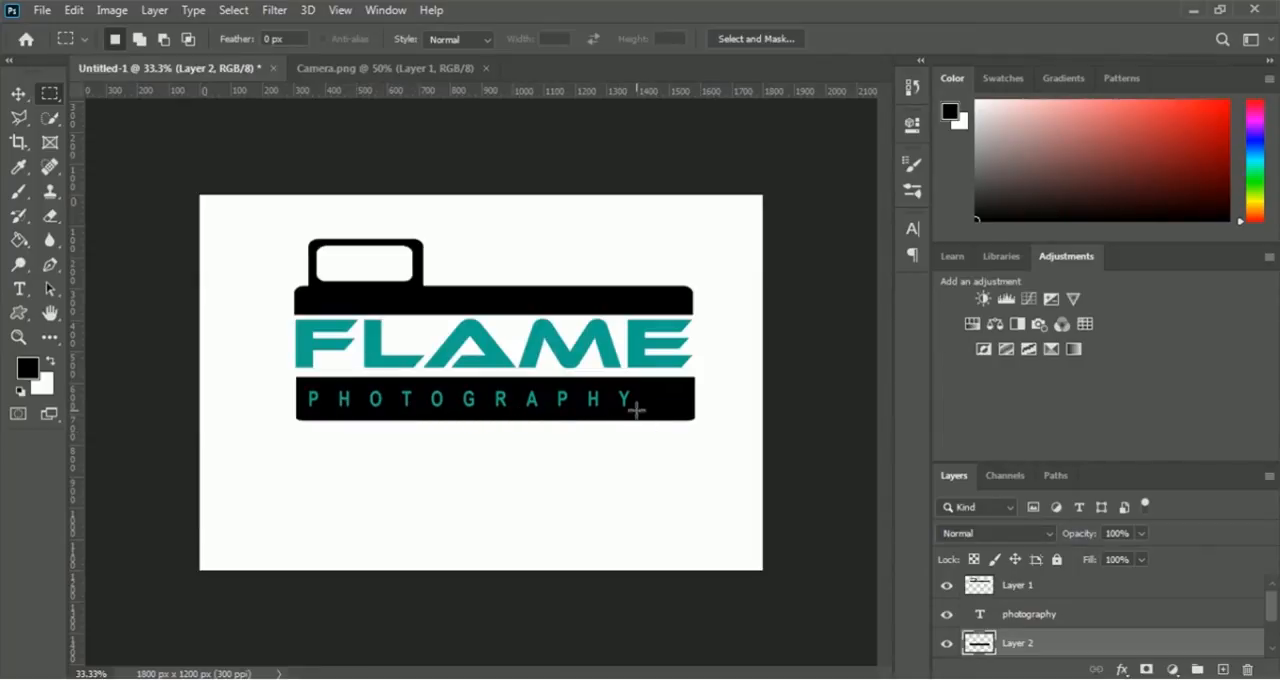
- Free-transform the photography text to about 116% width so it fills the black bar
left_click(1020, 620)
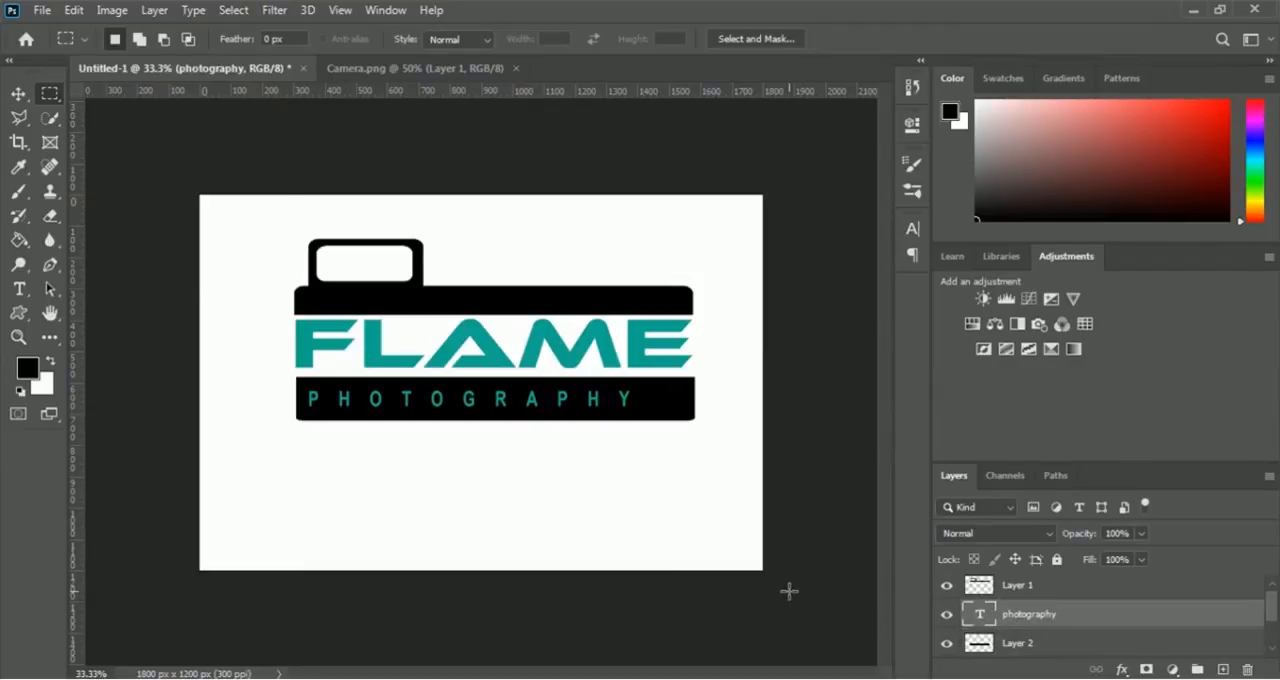
key("ctrl+t")
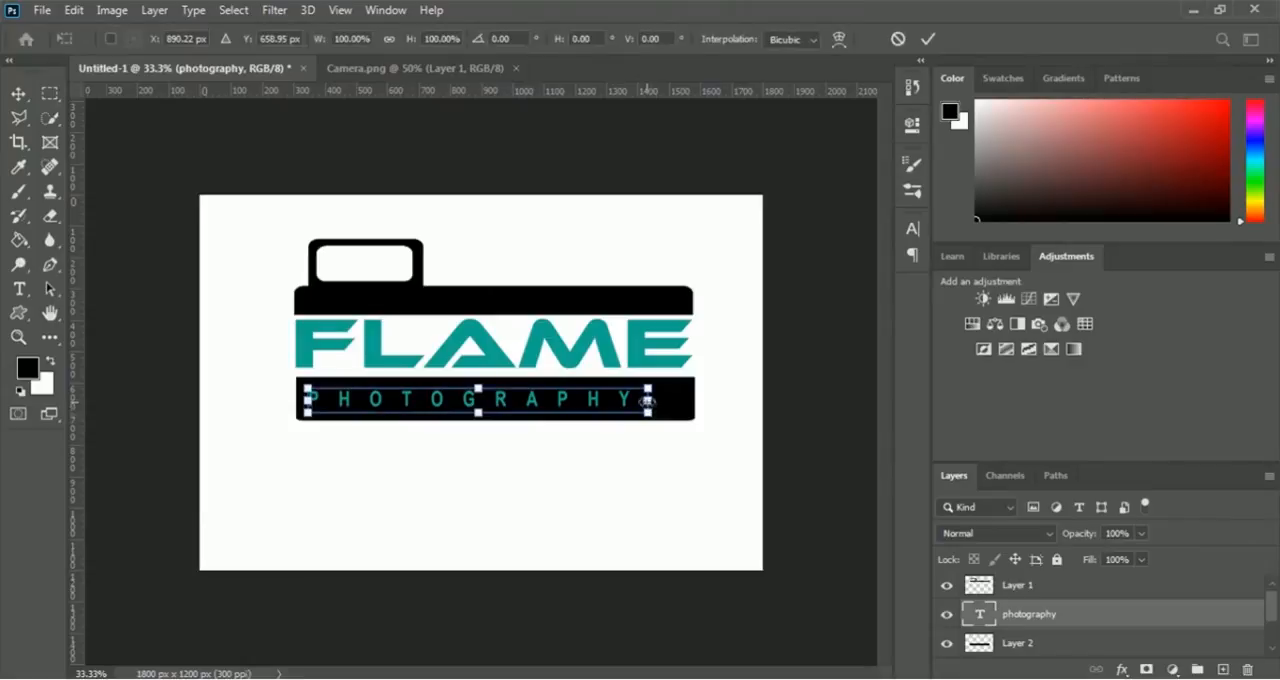
left_click_drag(648, 398, 698, 398)
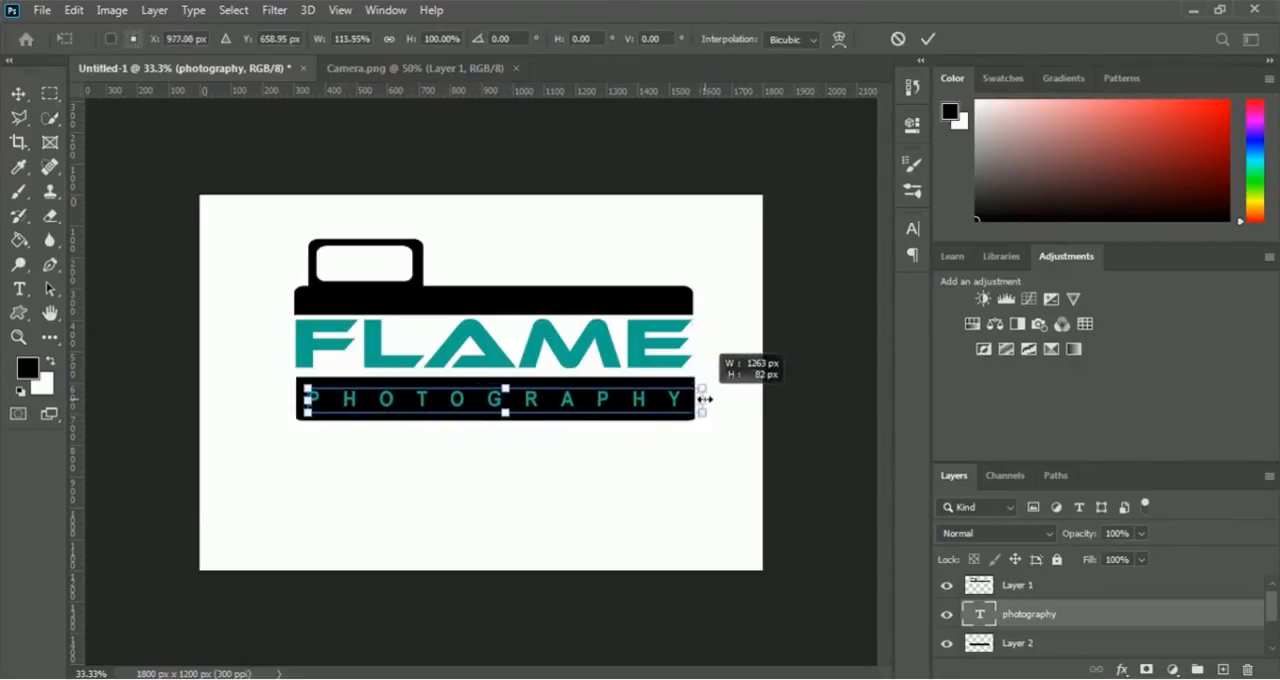
key("Return")
key("m")
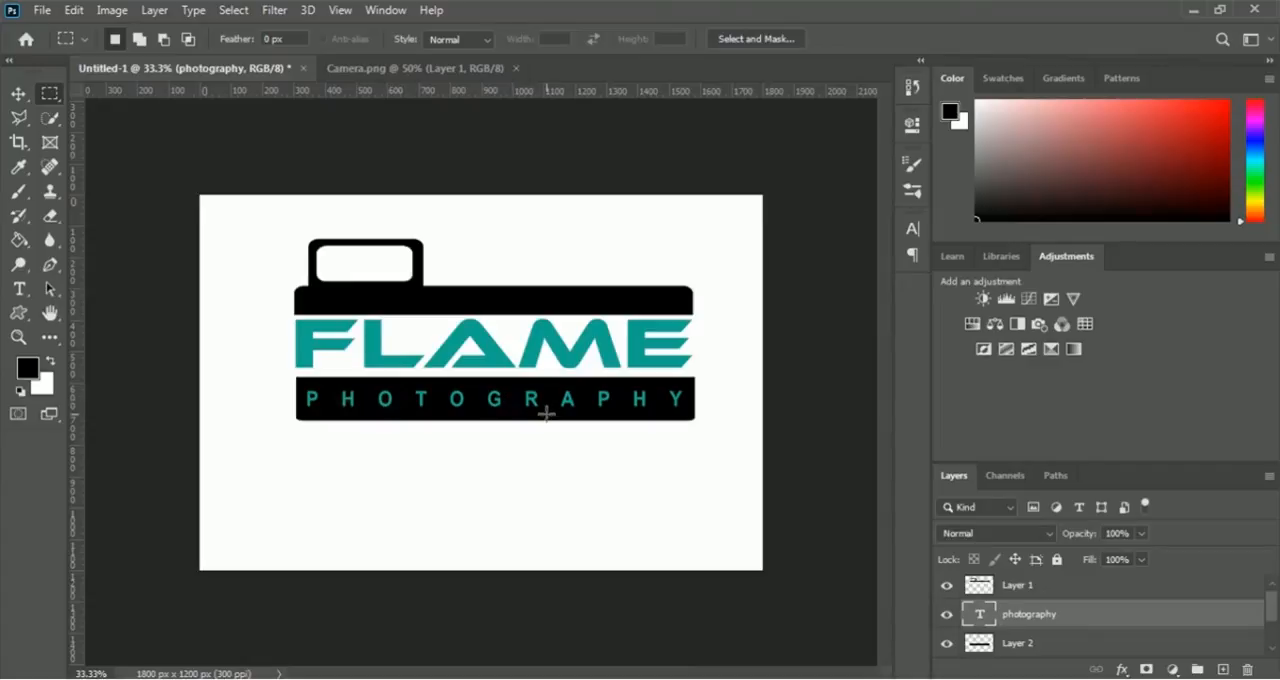
- Change the photography text colour to white (ffffff) and commit the text edit
double_click(980, 615)
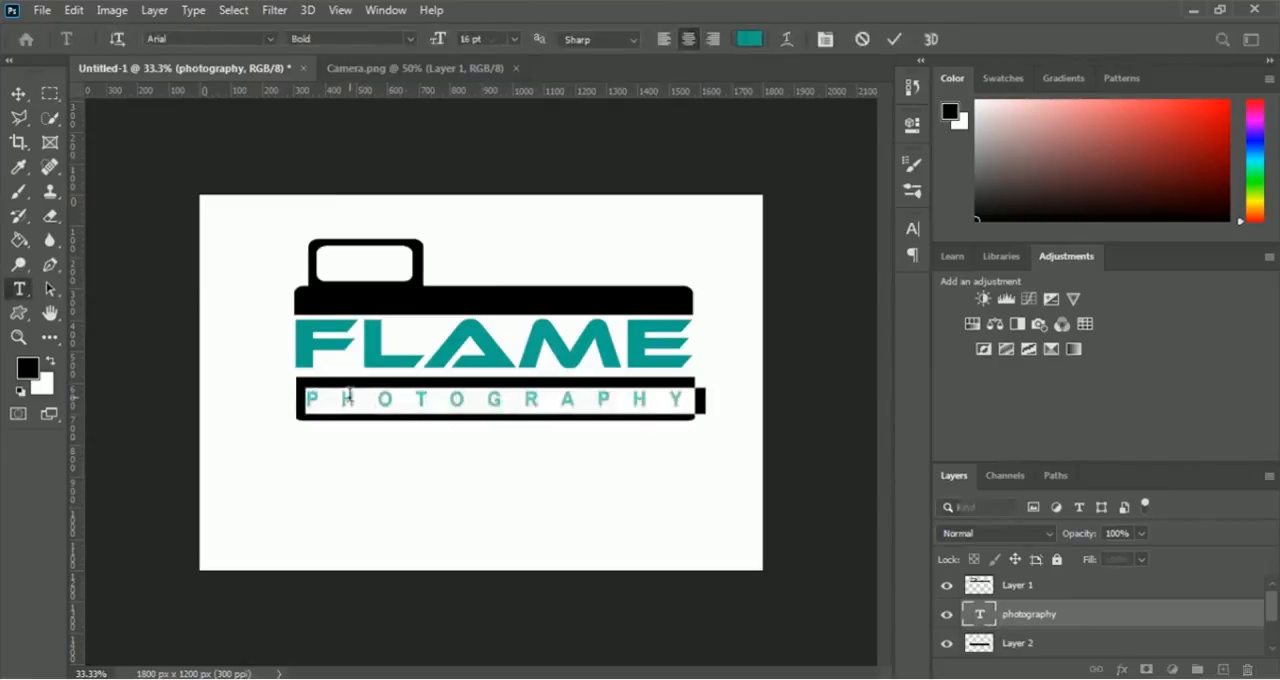
left_click(750, 40)
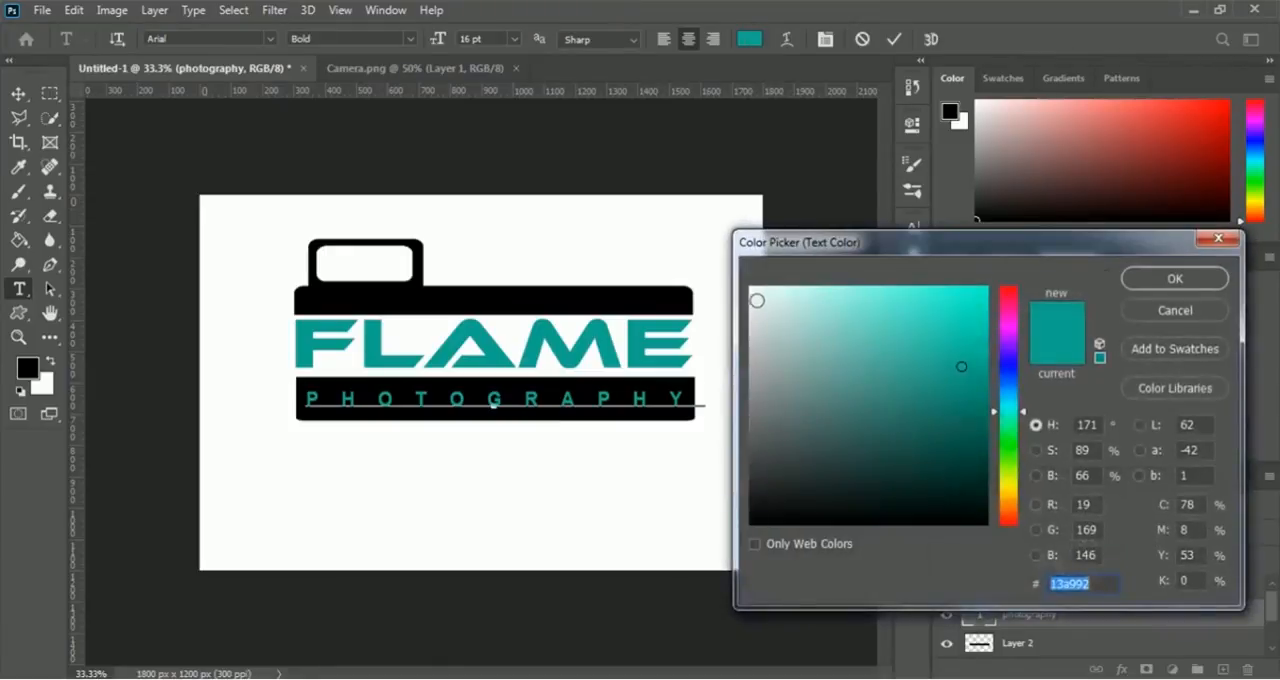
left_click(755, 291)
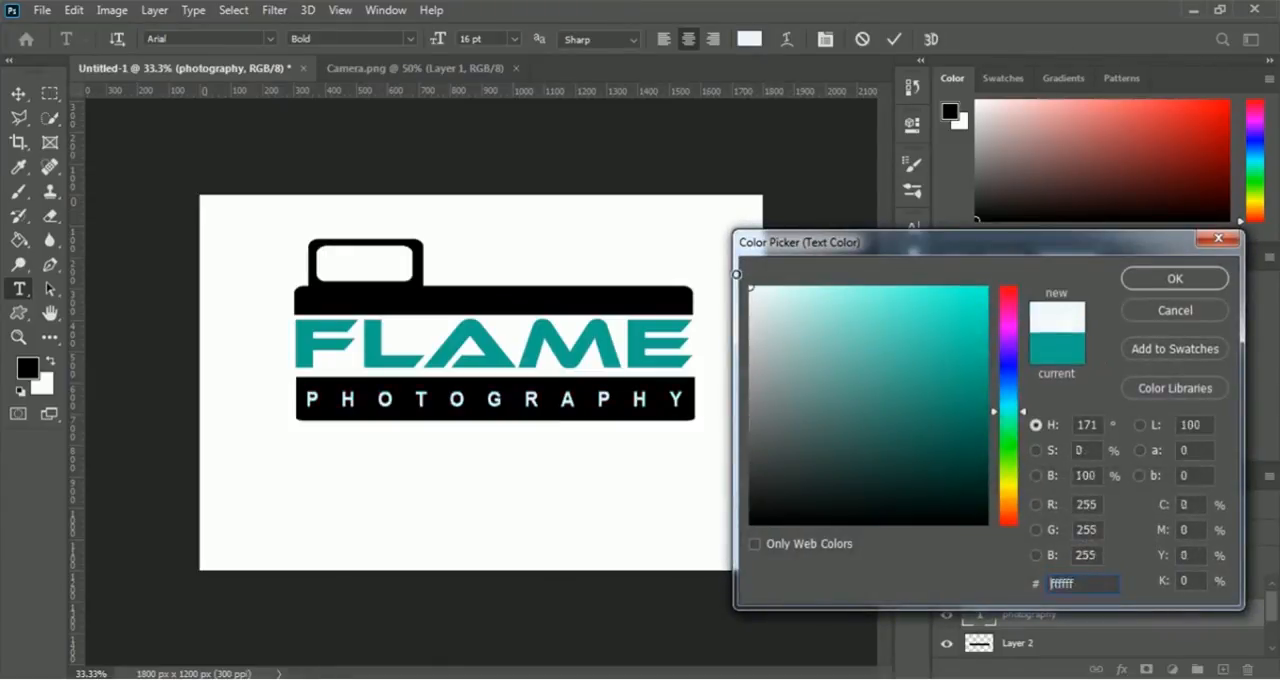
left_click(1176, 280)
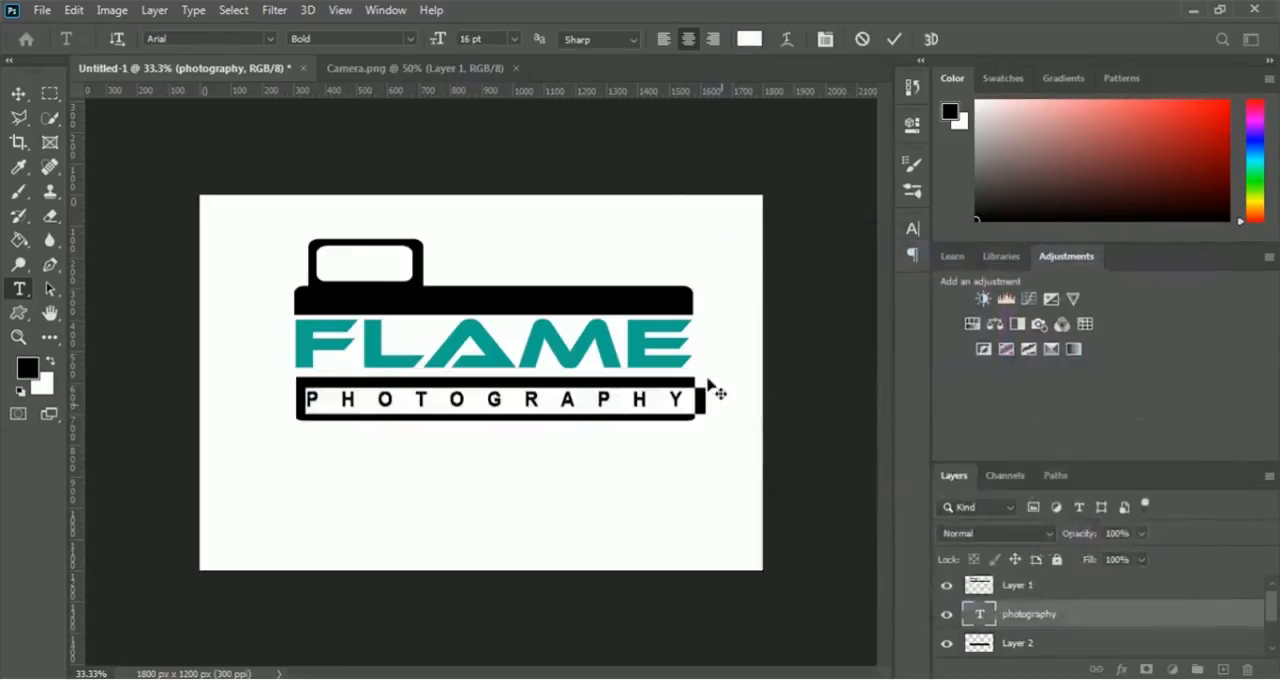
left_click(895, 44)
key("m")
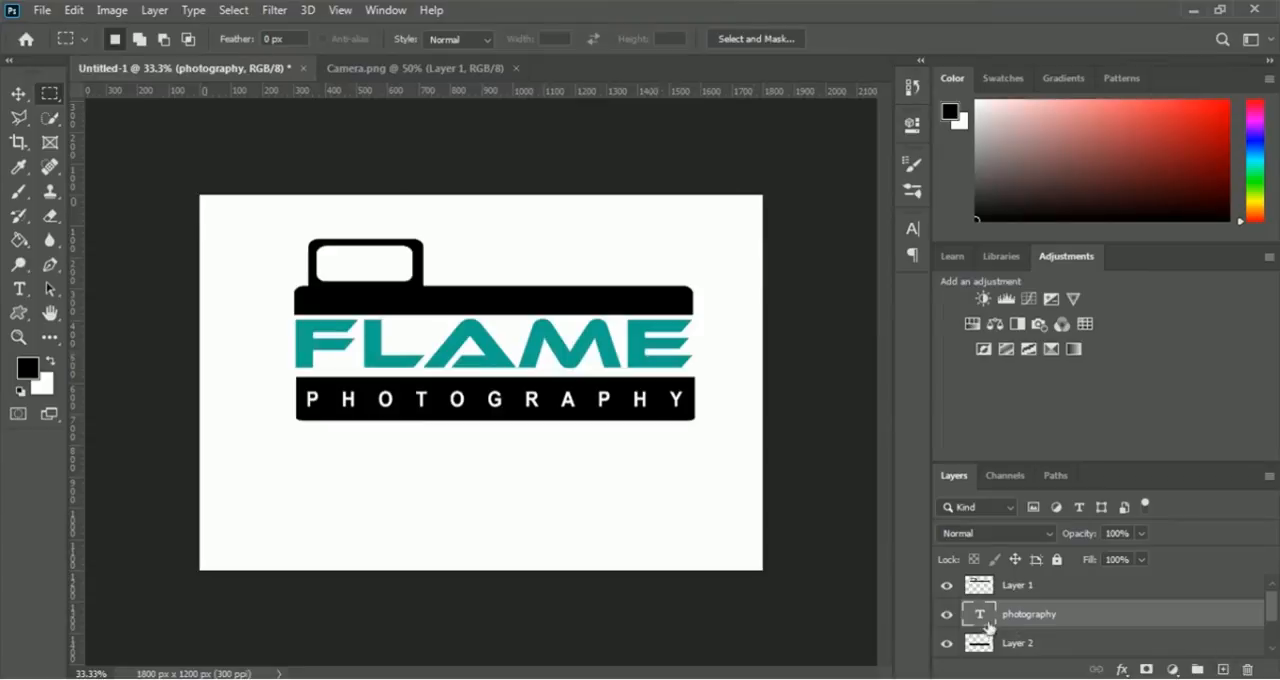
- Change the Flame text colour to black (000000) and commit the text edit
scroll(1273, 654, "down", 1)
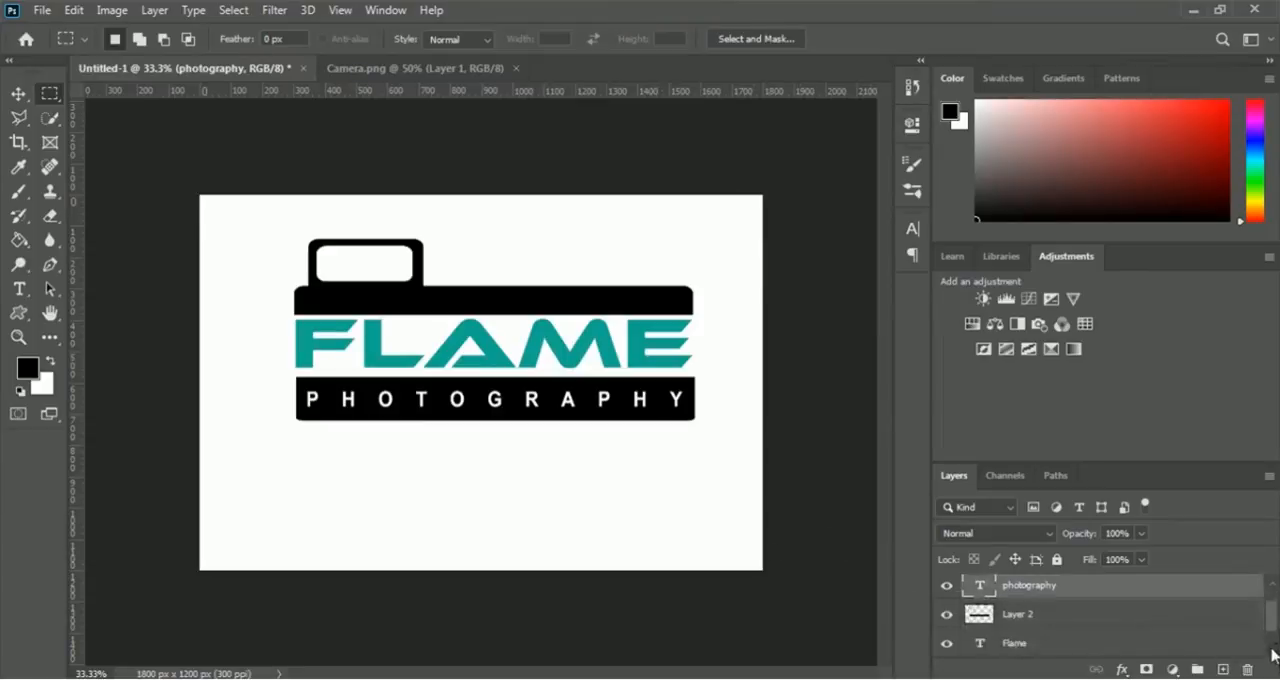
scroll(1273, 654, "down", 1)
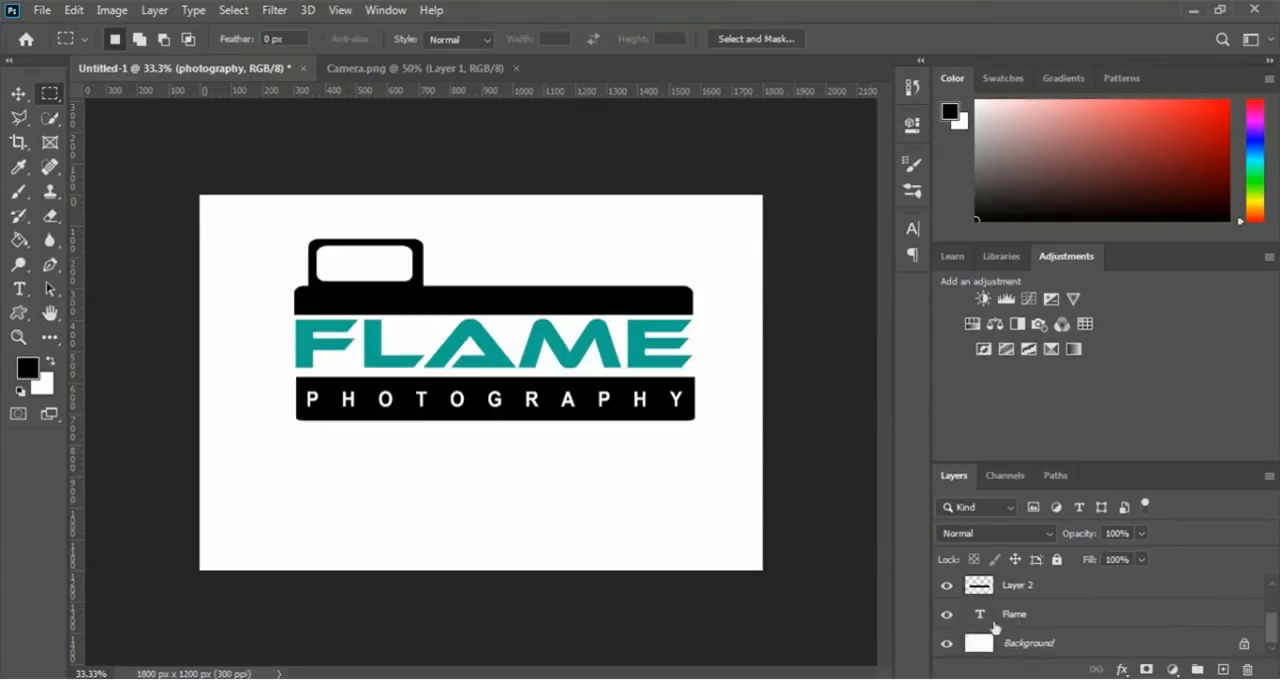
left_click(1015, 618)
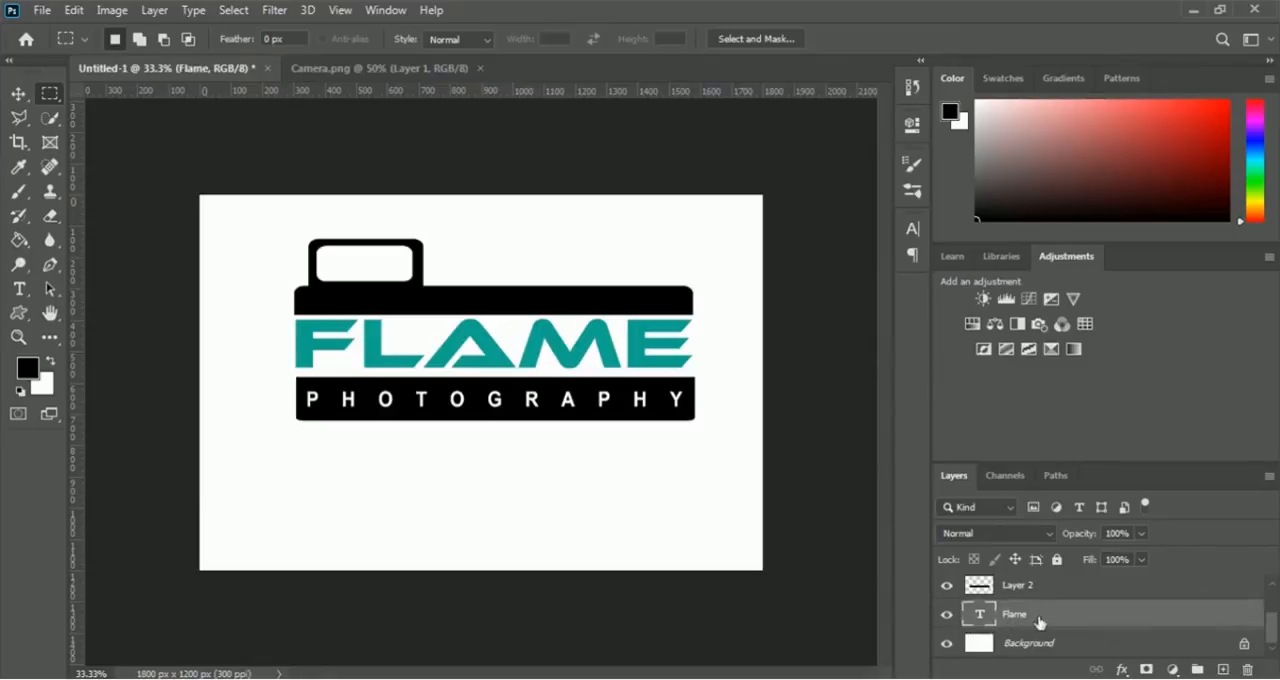
double_click(983, 622)
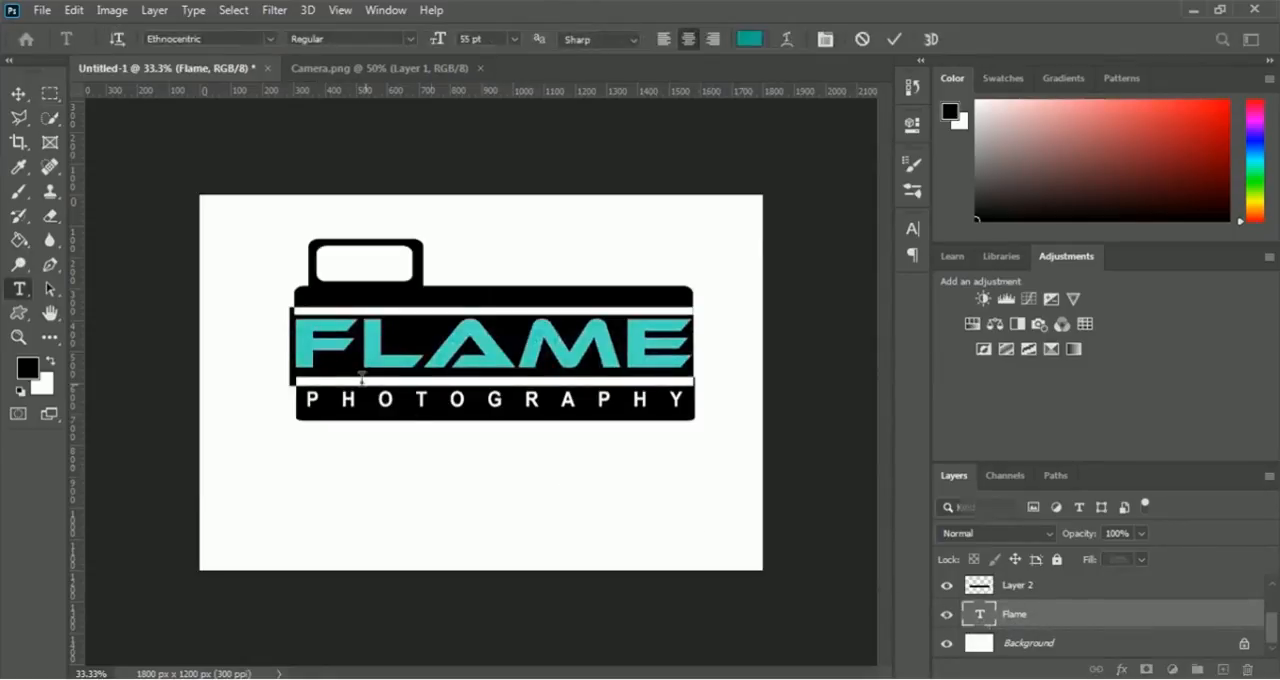
left_click(749, 40)
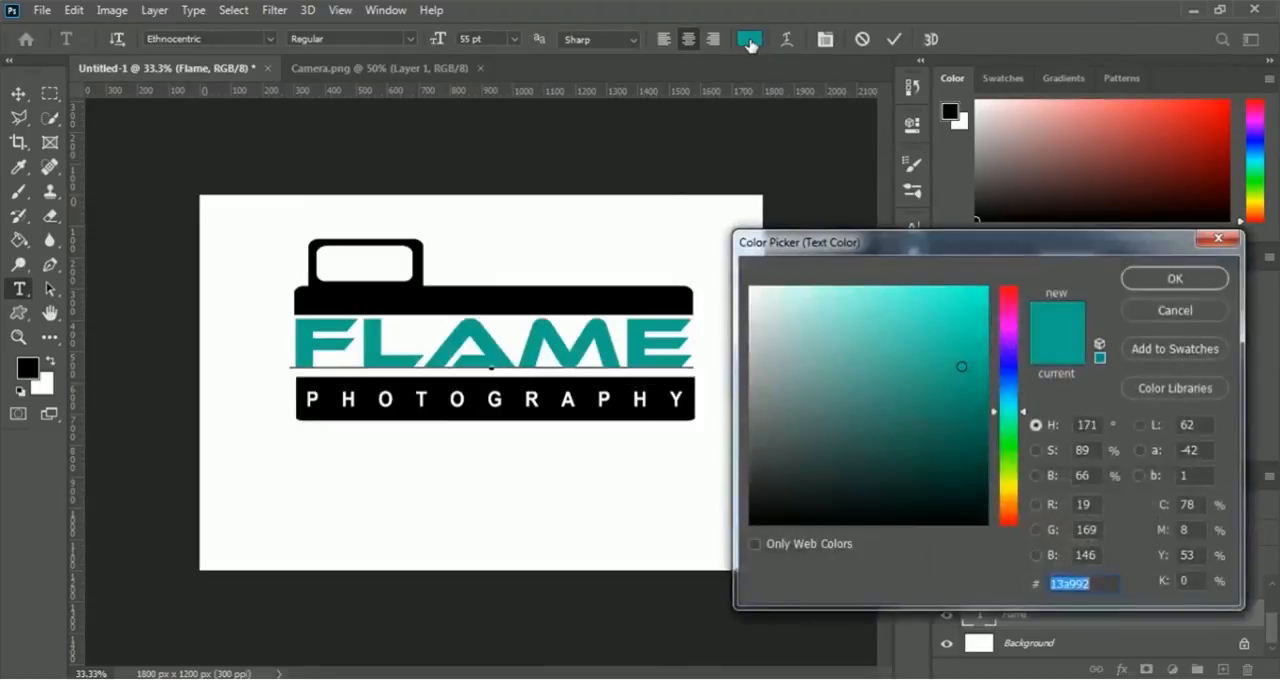
left_click(752, 291)
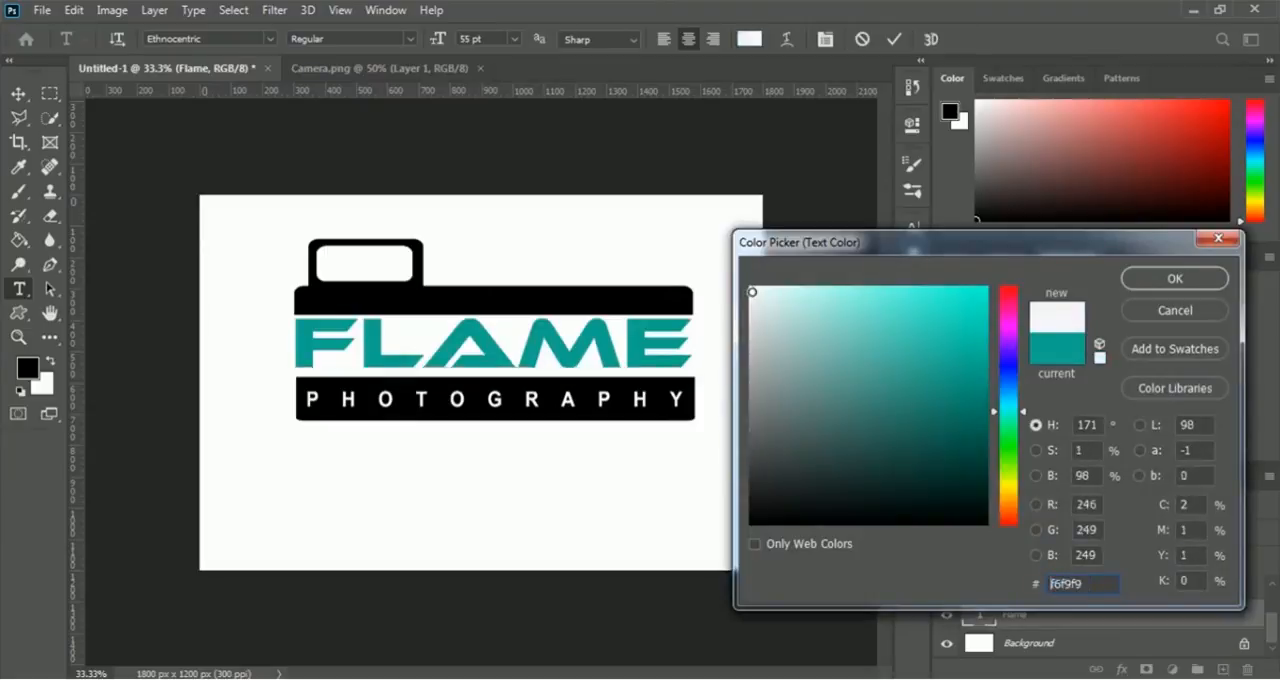
left_click(754, 522)
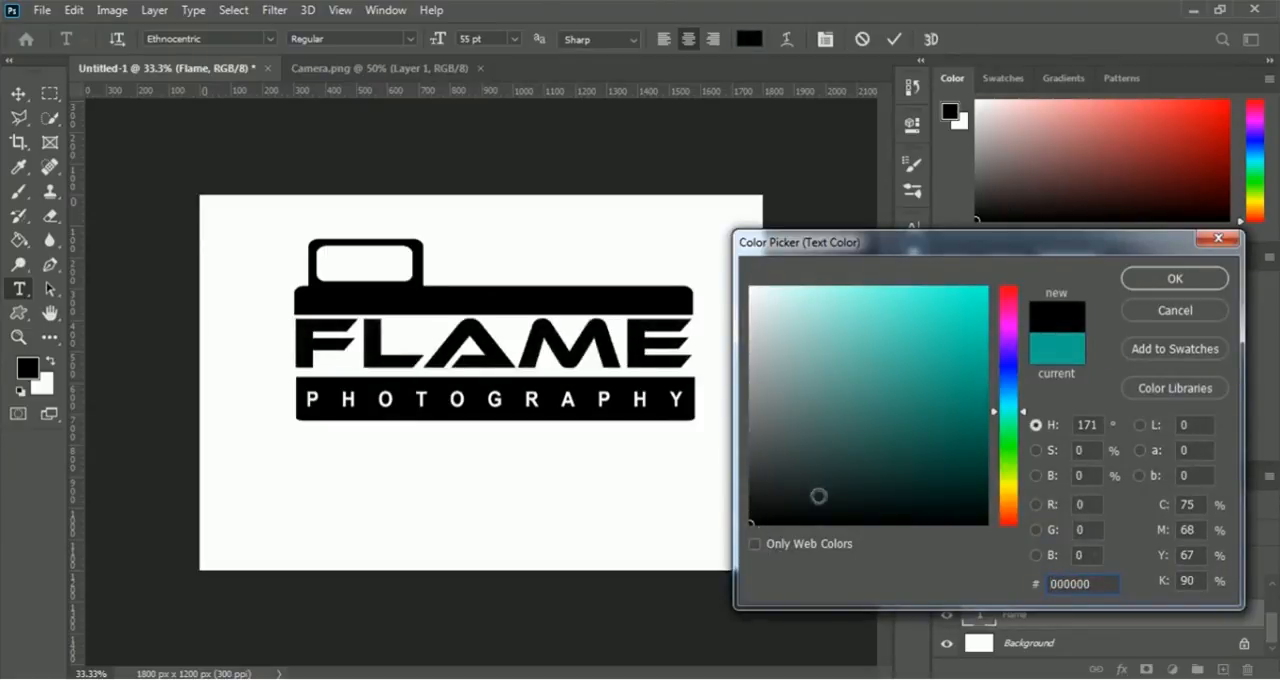
left_click(1208, 281)
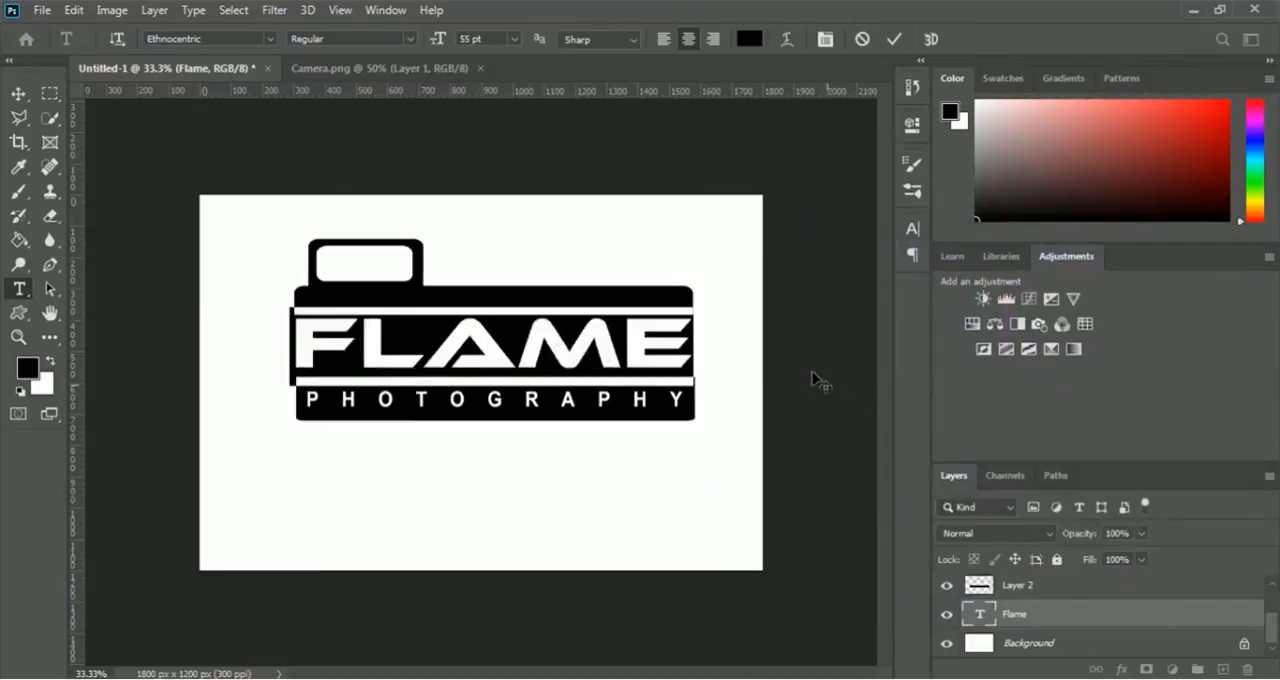
left_click(894, 39)
key("m")
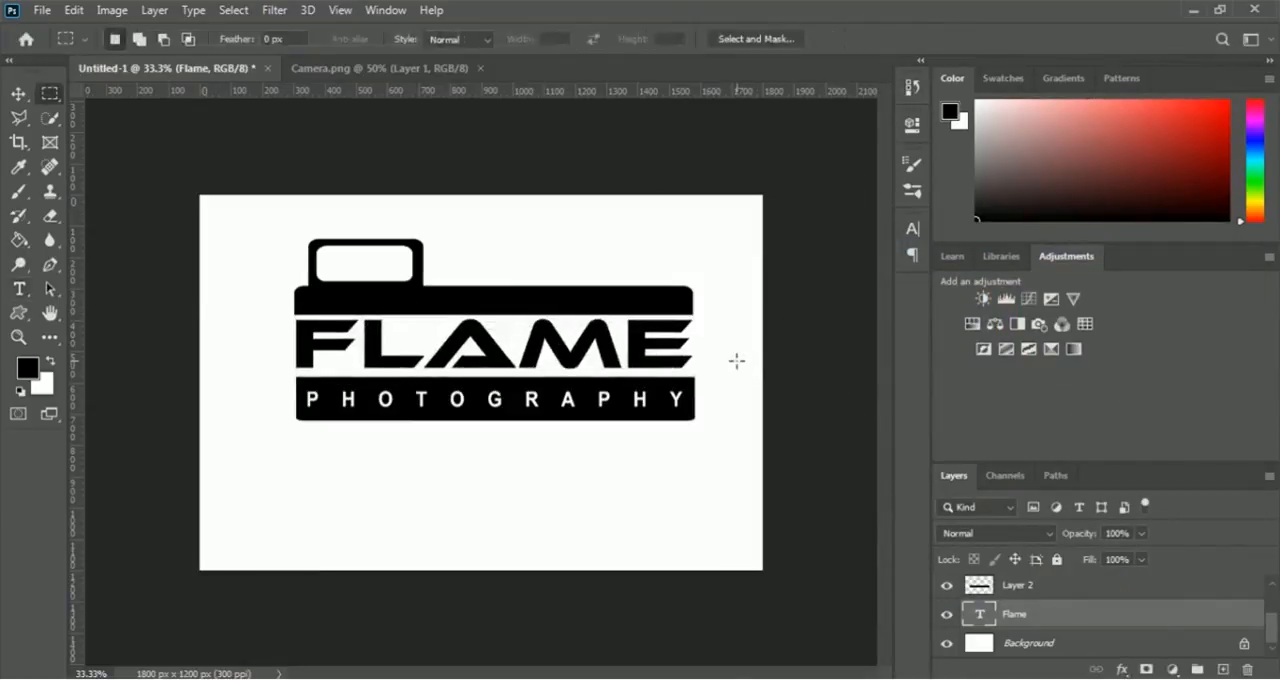
key("v")
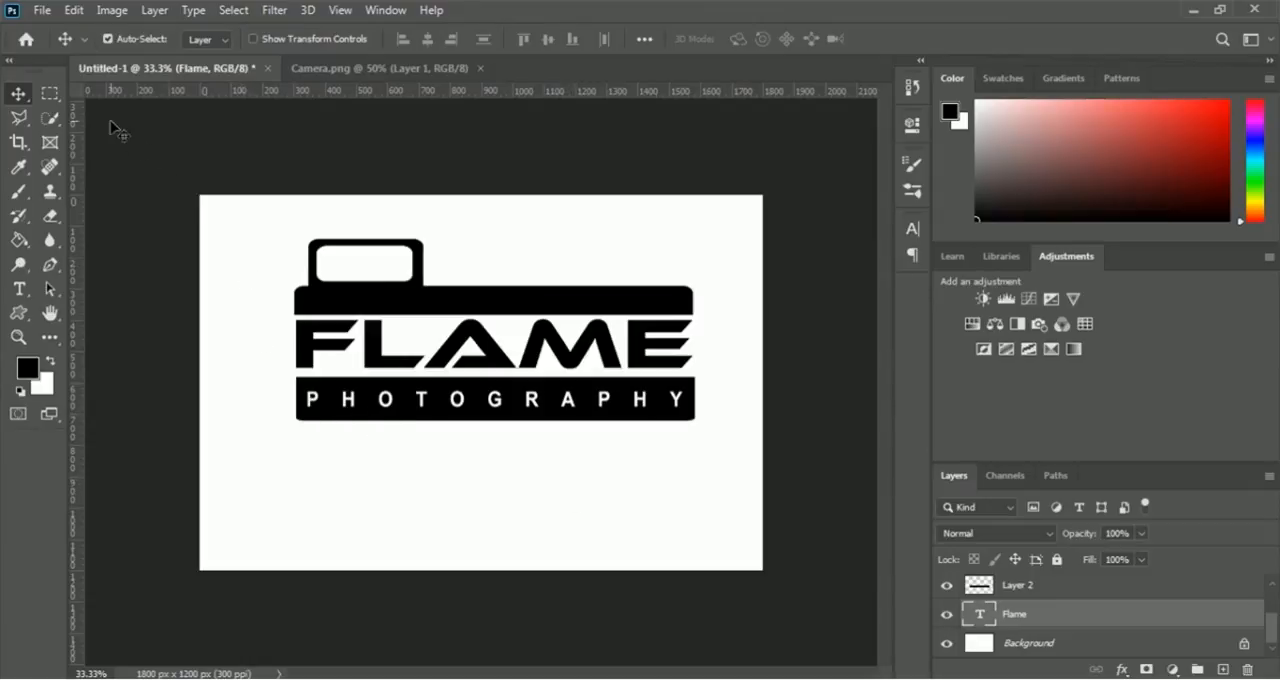
- Open the 3d glass window logo mockup PSD from the Mockup folder inside 04 Logo Design
left_click(42, 10)
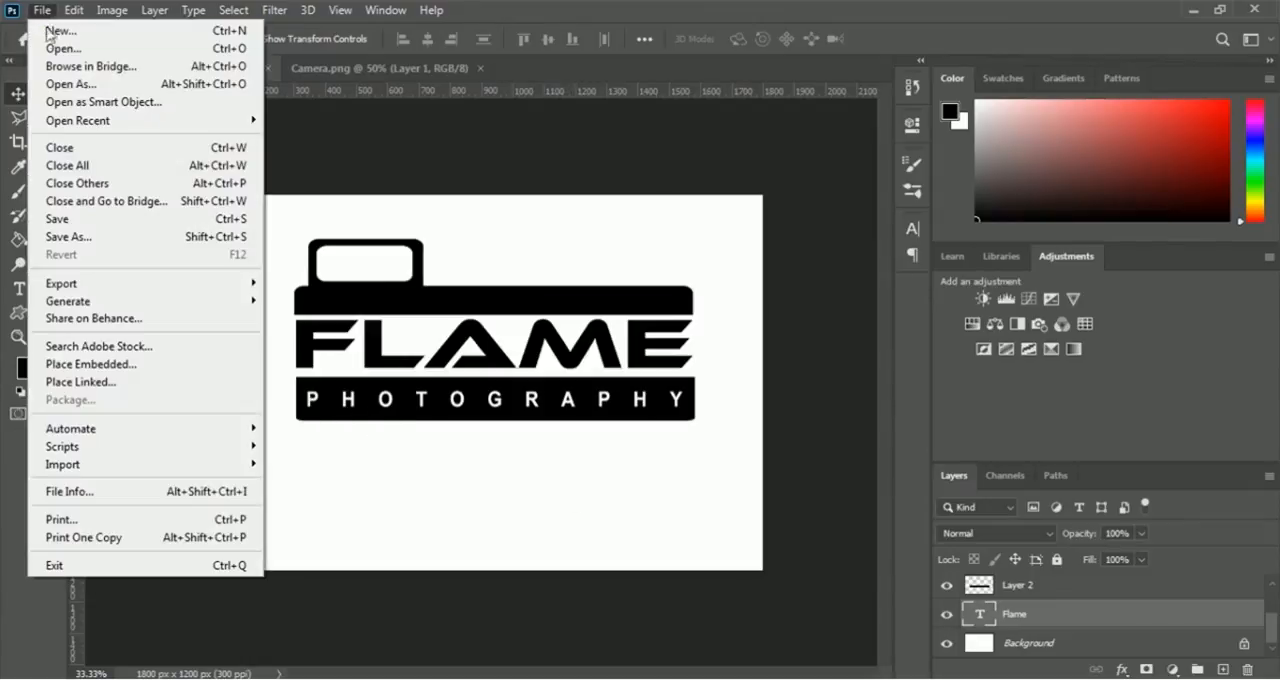
left_click(92, 49)
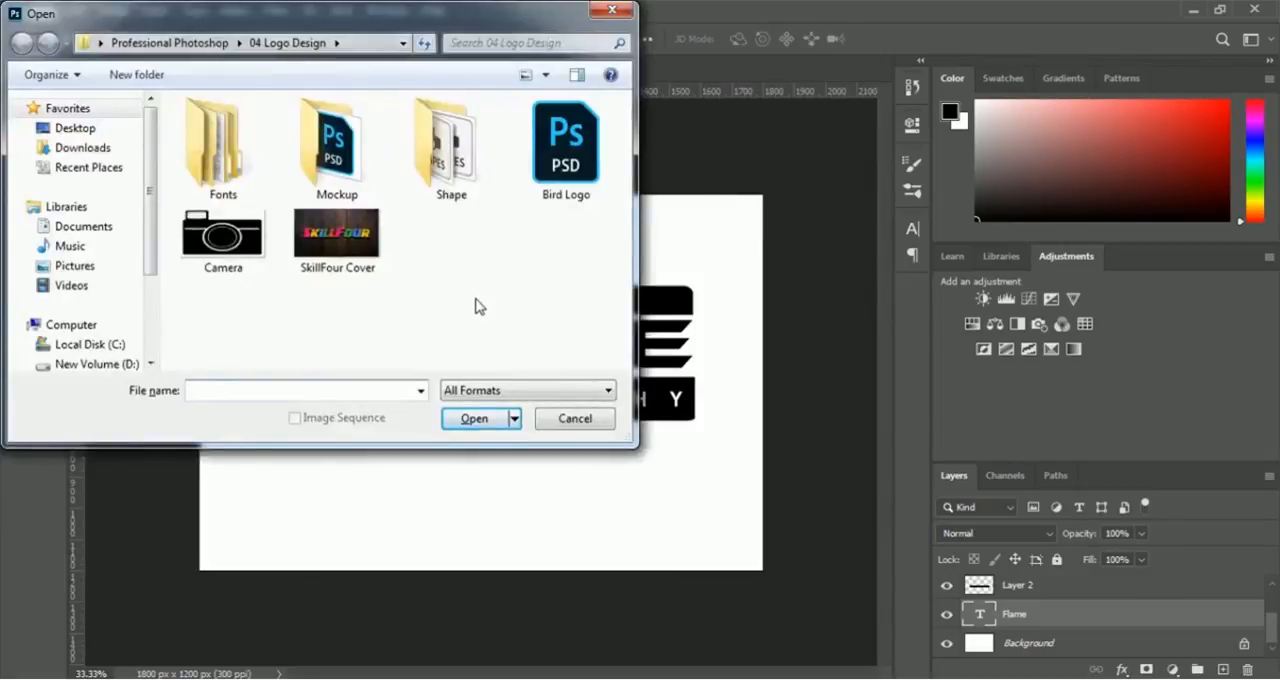
left_click(335, 175)
double_click(335, 175)
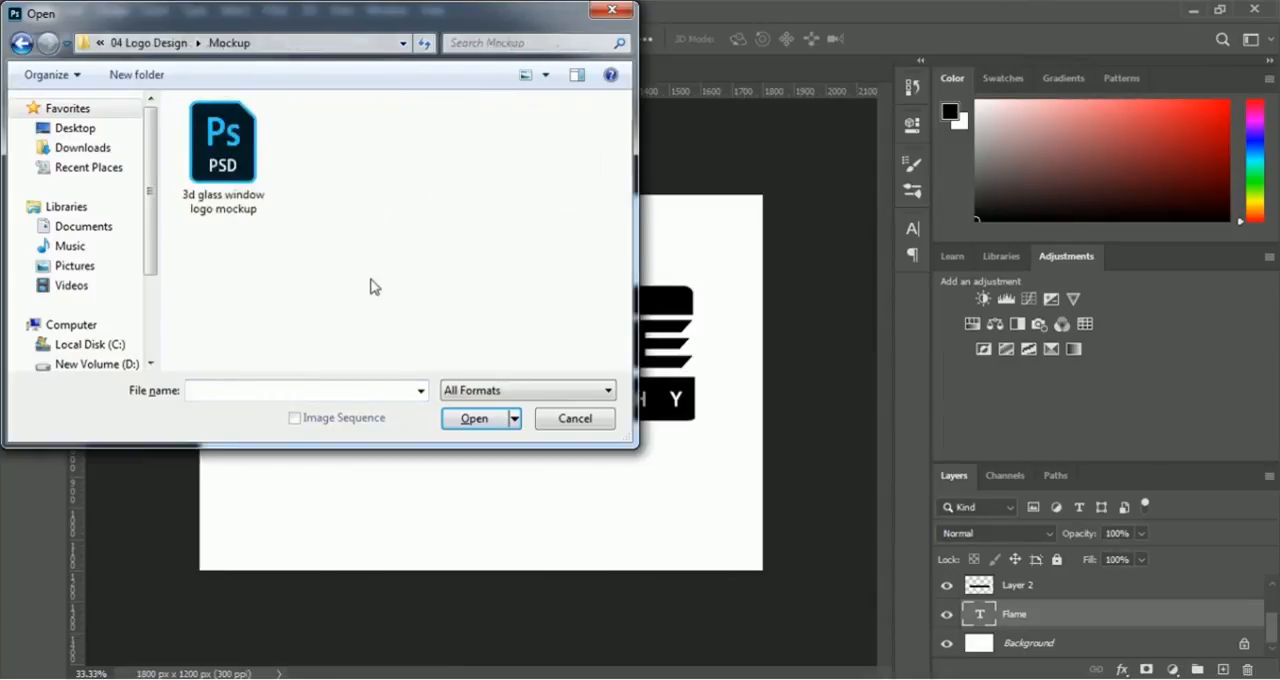
left_click(258, 208)
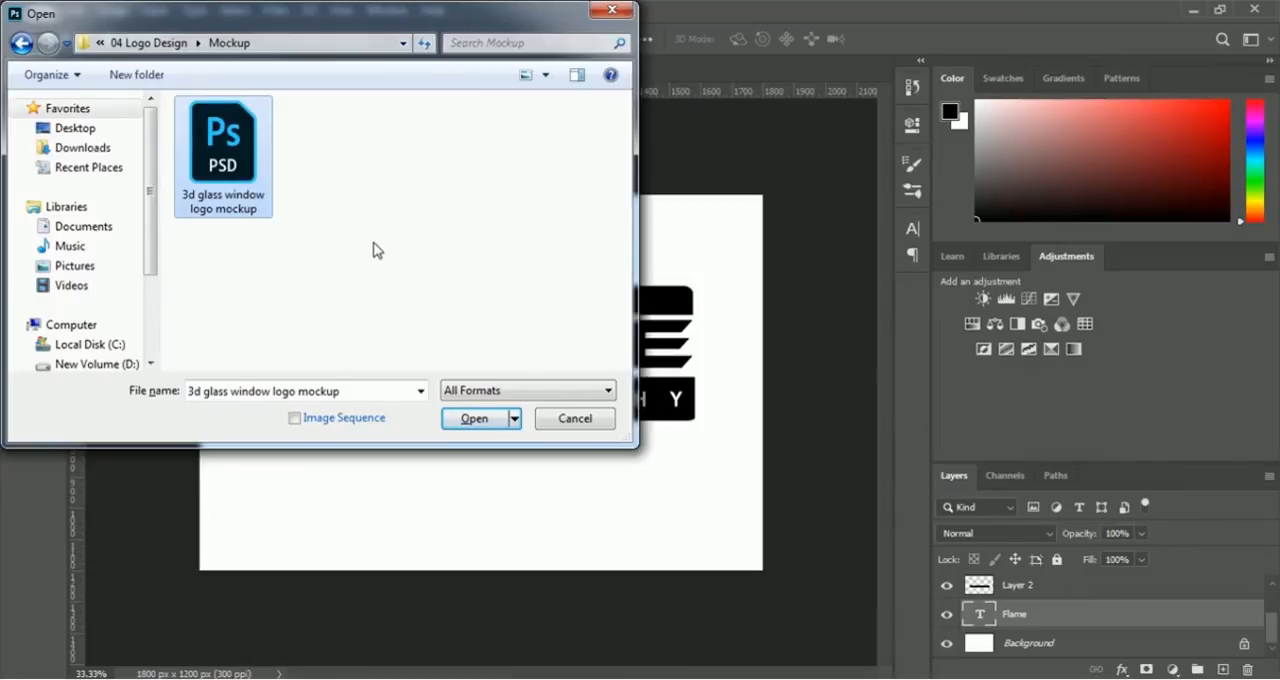
left_click(463, 421)
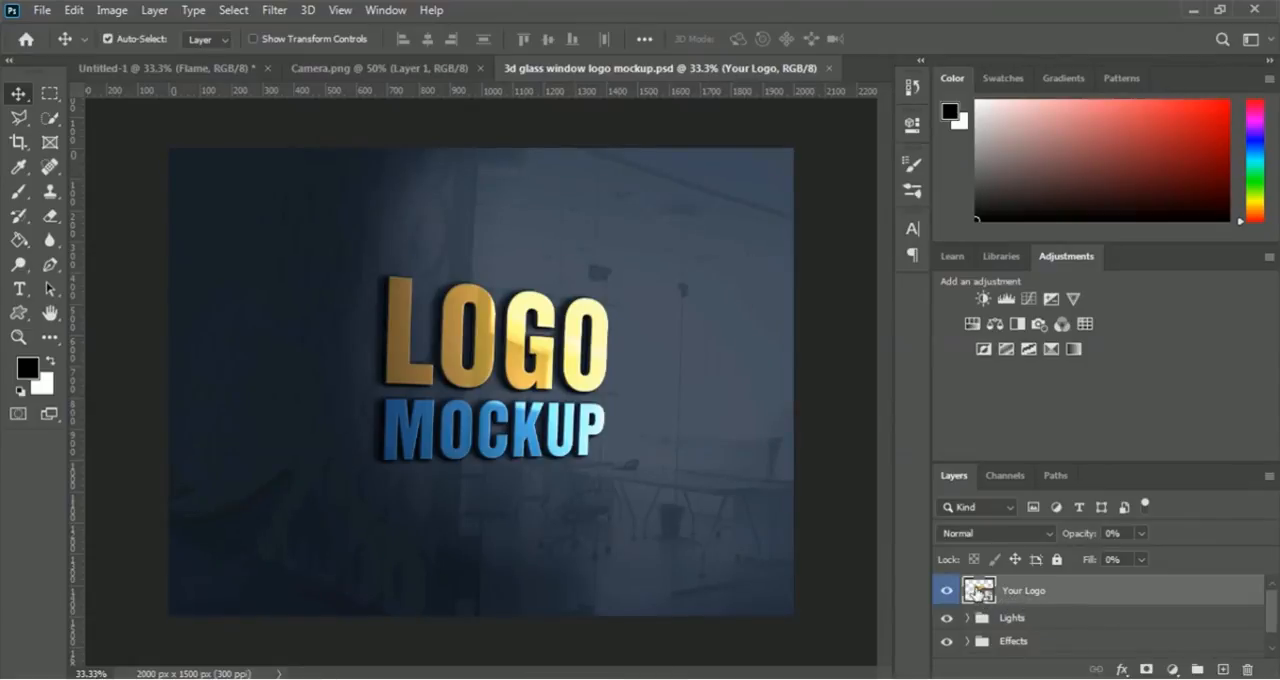
- Open the contents of the mockup's Your Logo smart object and hide its Preview logo layer
double_click(978, 591)
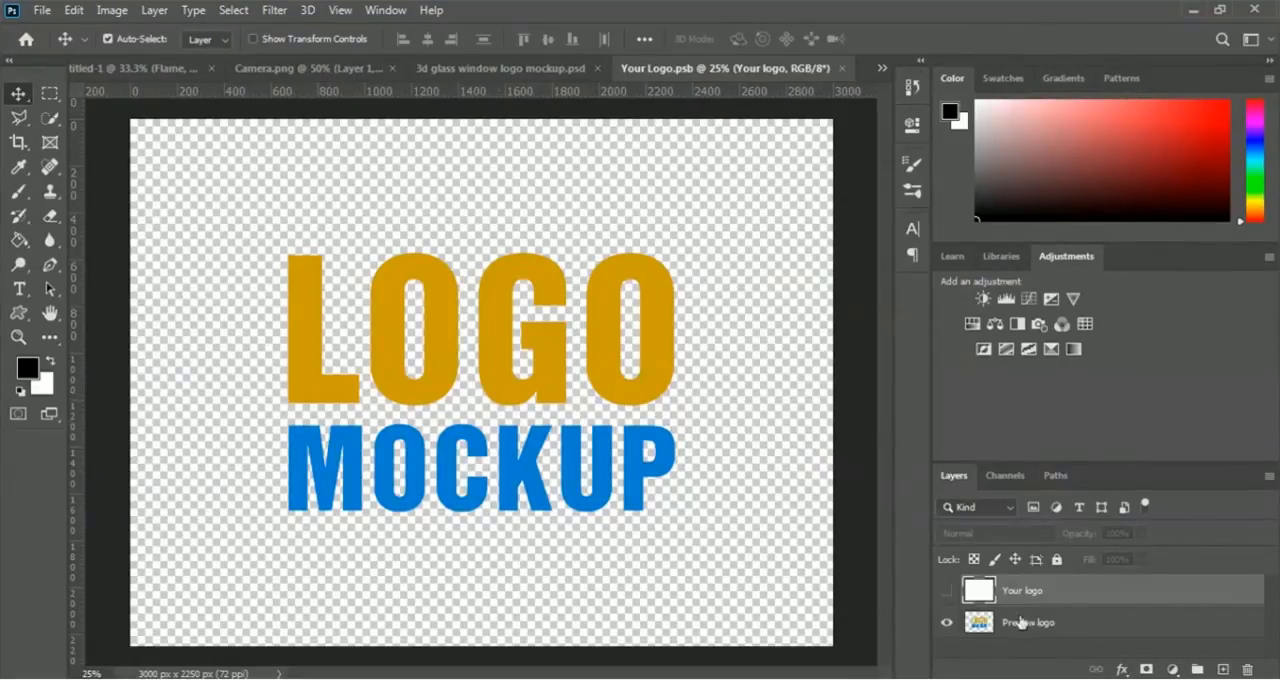
left_click(948, 626)
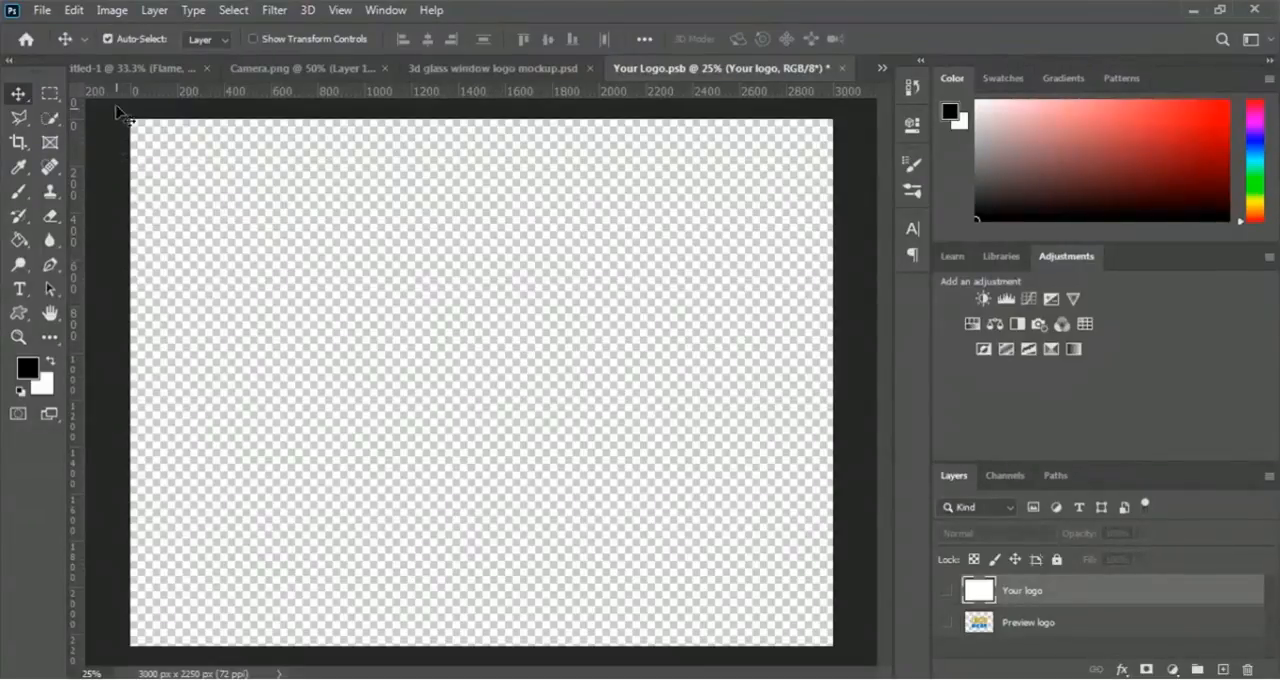
- Hide the white Background layer in the Untitled-1 logo document
left_click(113, 68)
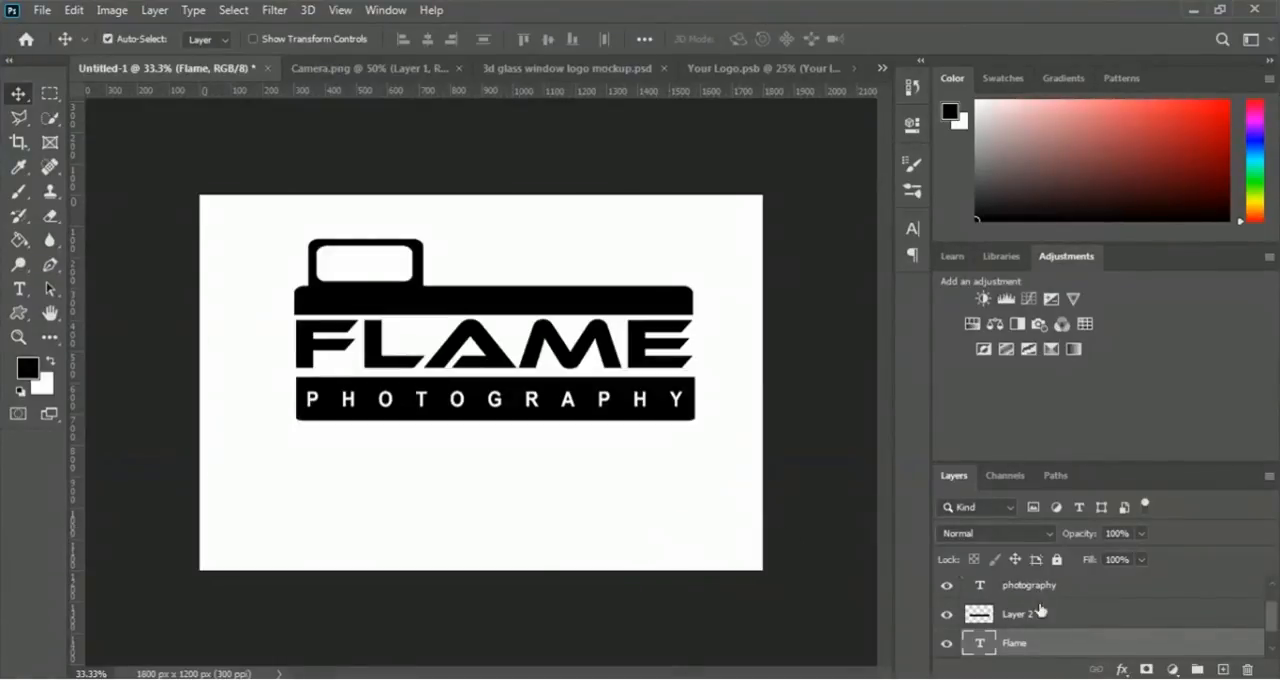
scroll(1030, 620, "down", 1)
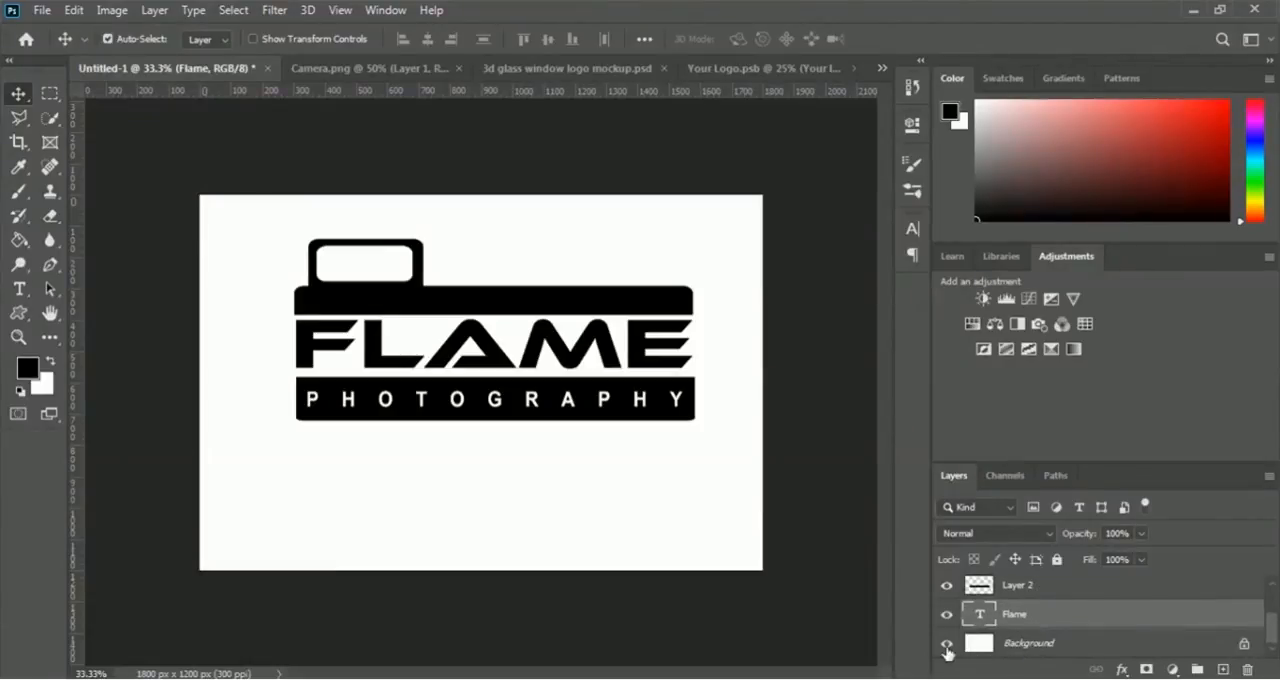
left_click(946, 644)
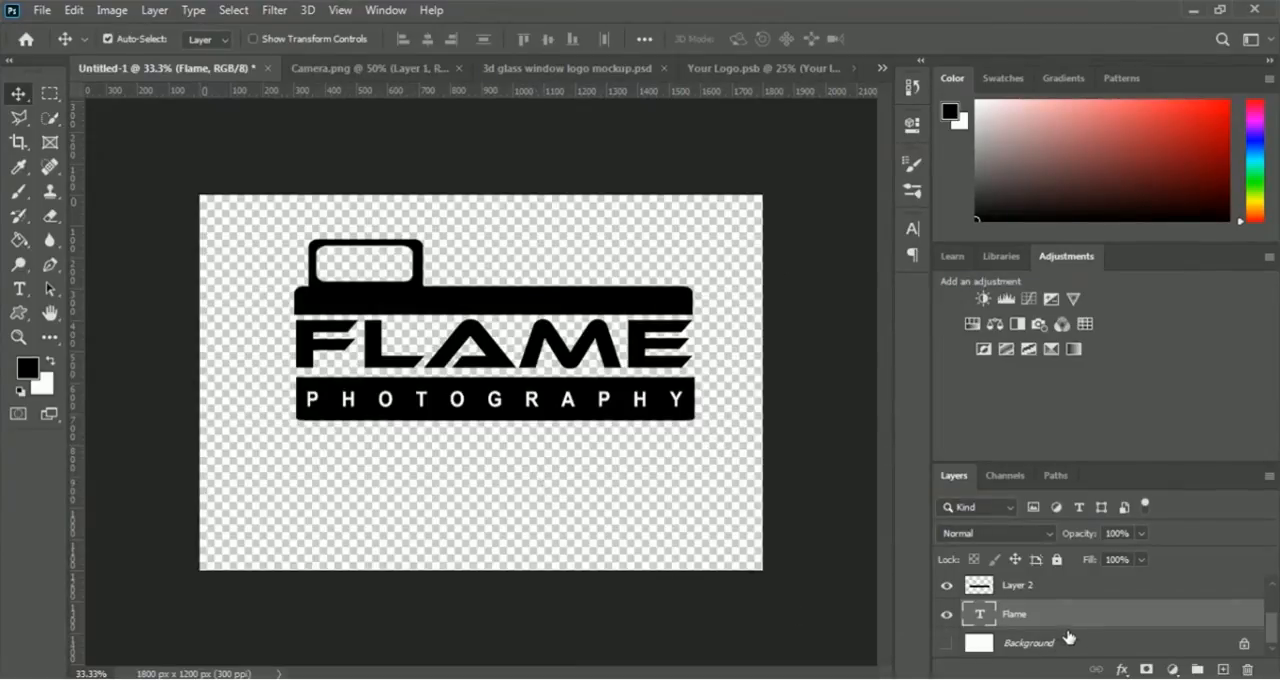
- Copy the Layer 1, photography, Layer 2 and Flame layers together from Untitled-1 into Your Logo.psb, accepting the colour profile conversion
left_click(1018, 594)
scroll(1032, 608, "up", 1)
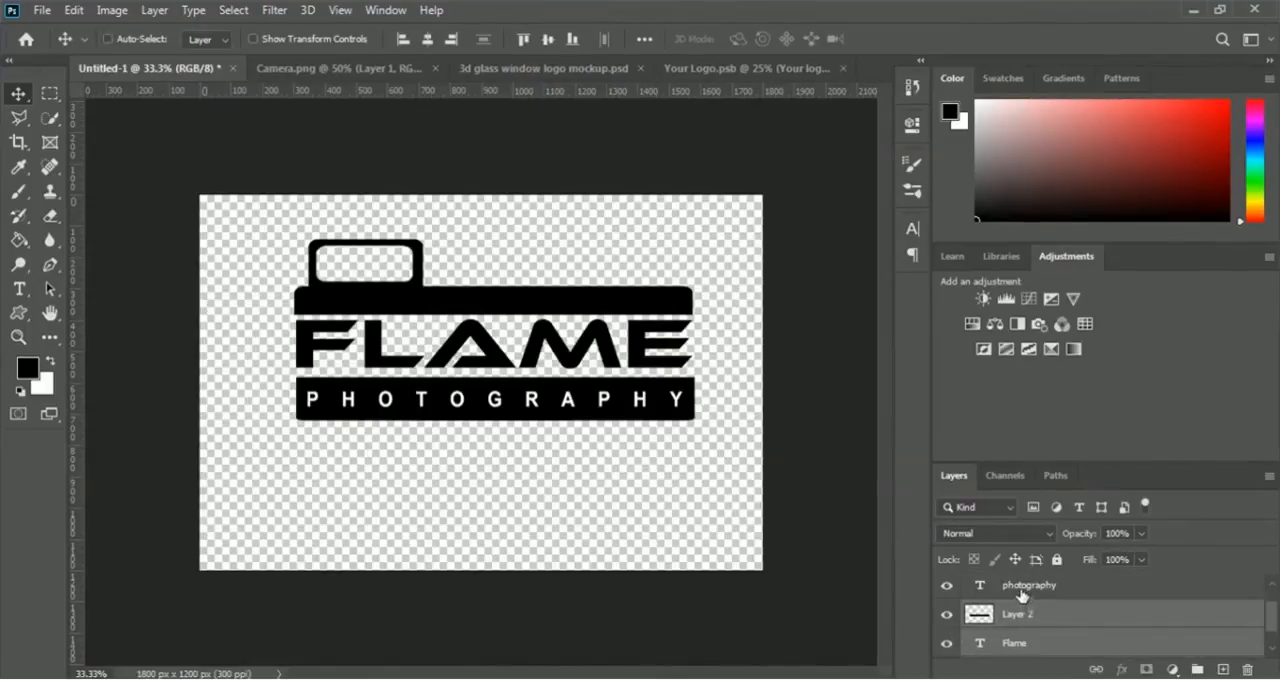
left_click(1021, 594, "ctrl")
scroll(1041, 611, "up", 1)
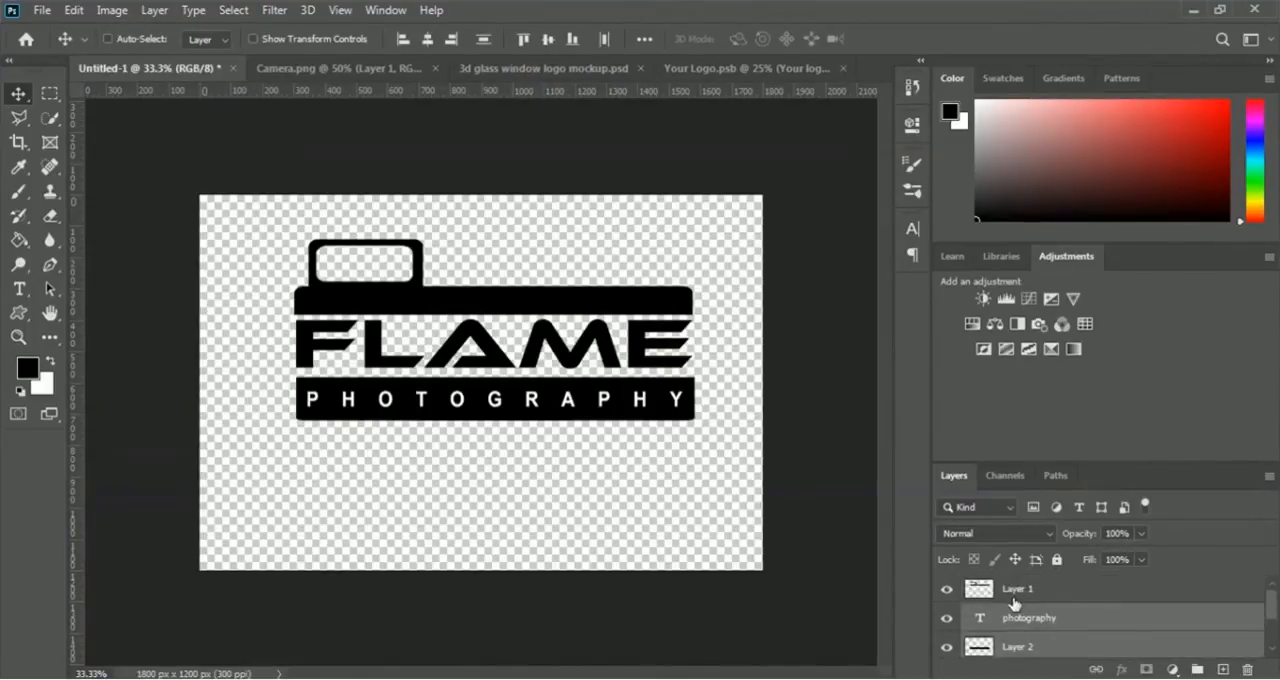
left_click(1015, 599, "ctrl")
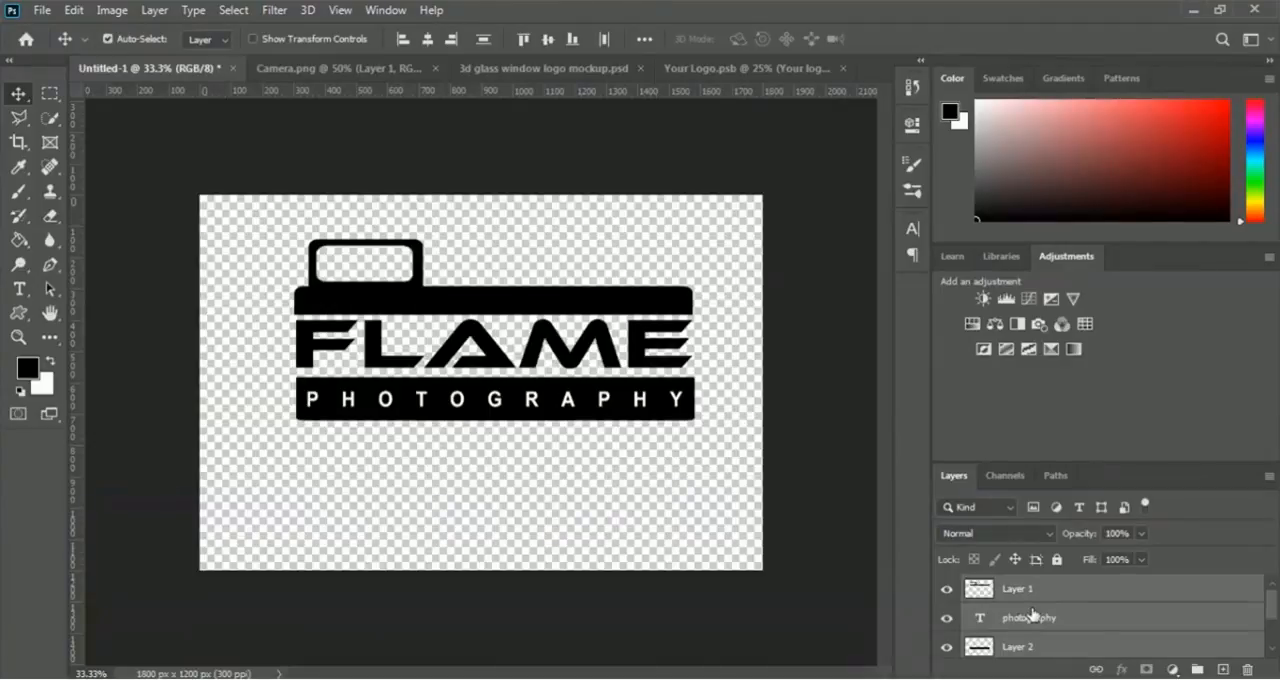
scroll(1033, 614, "down", 1)
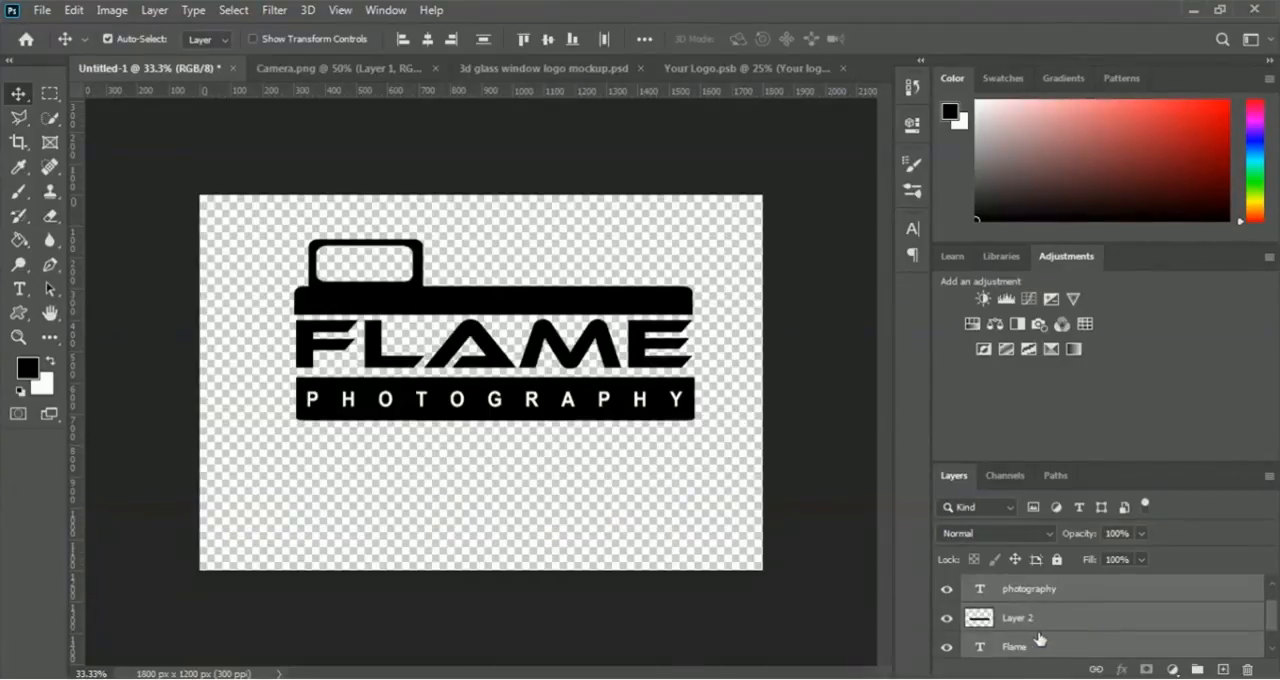
scroll(1025, 647, "up", 1)
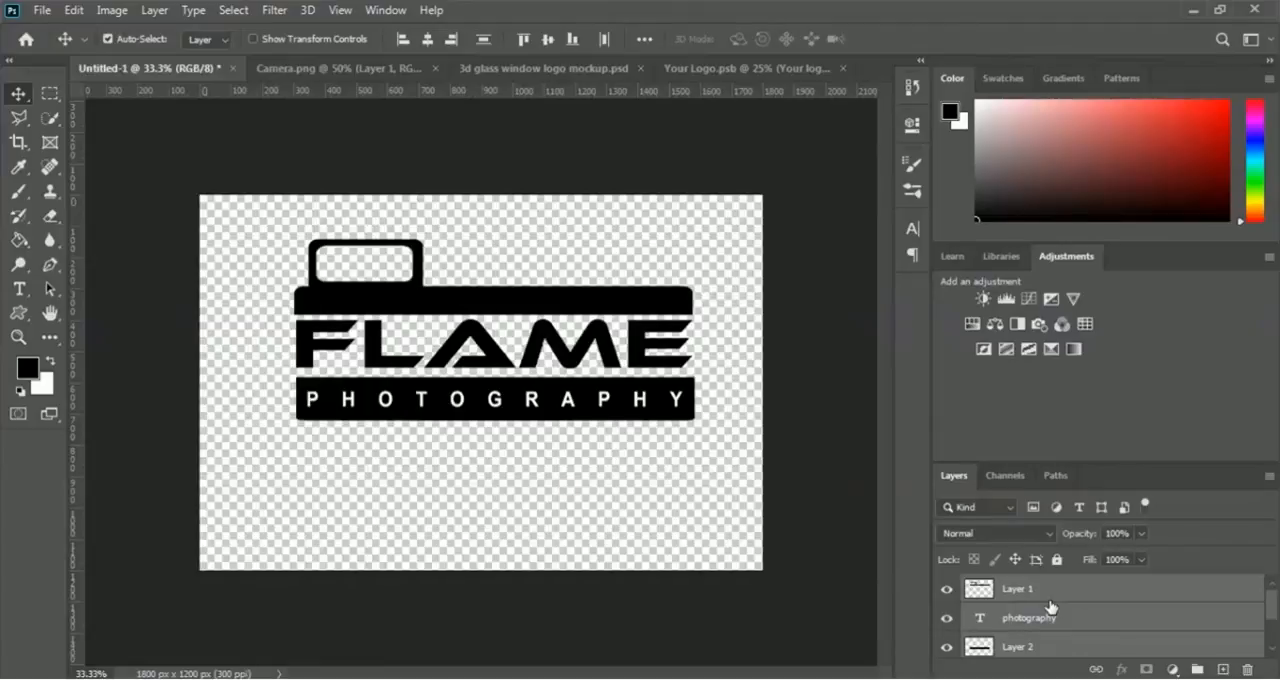
scroll(1050, 606, "down", 2)
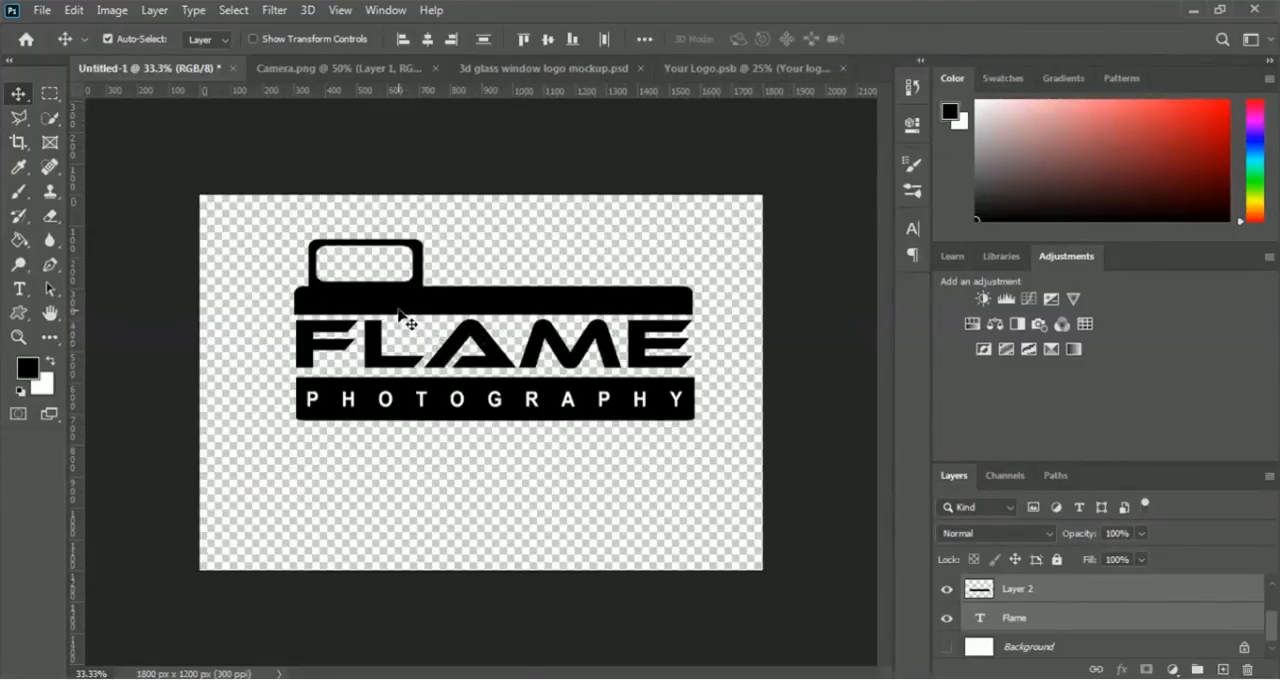
left_click_drag(430, 334, 500, 371)
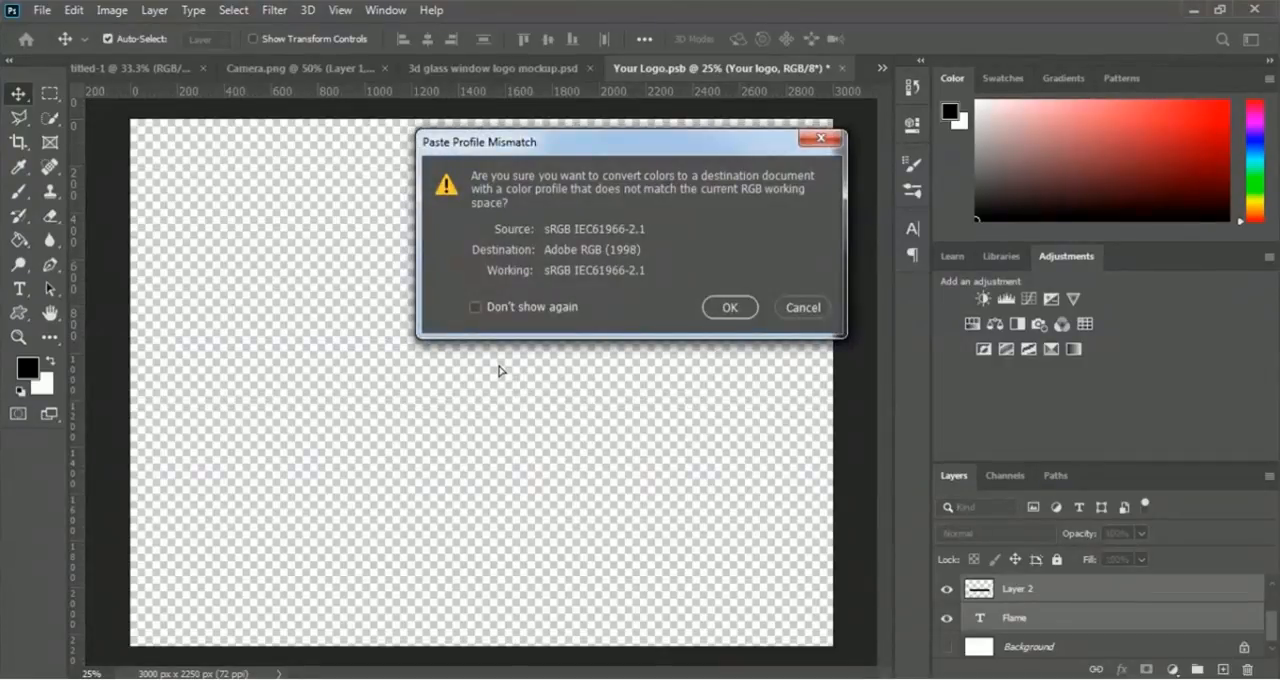
left_click(722, 307)
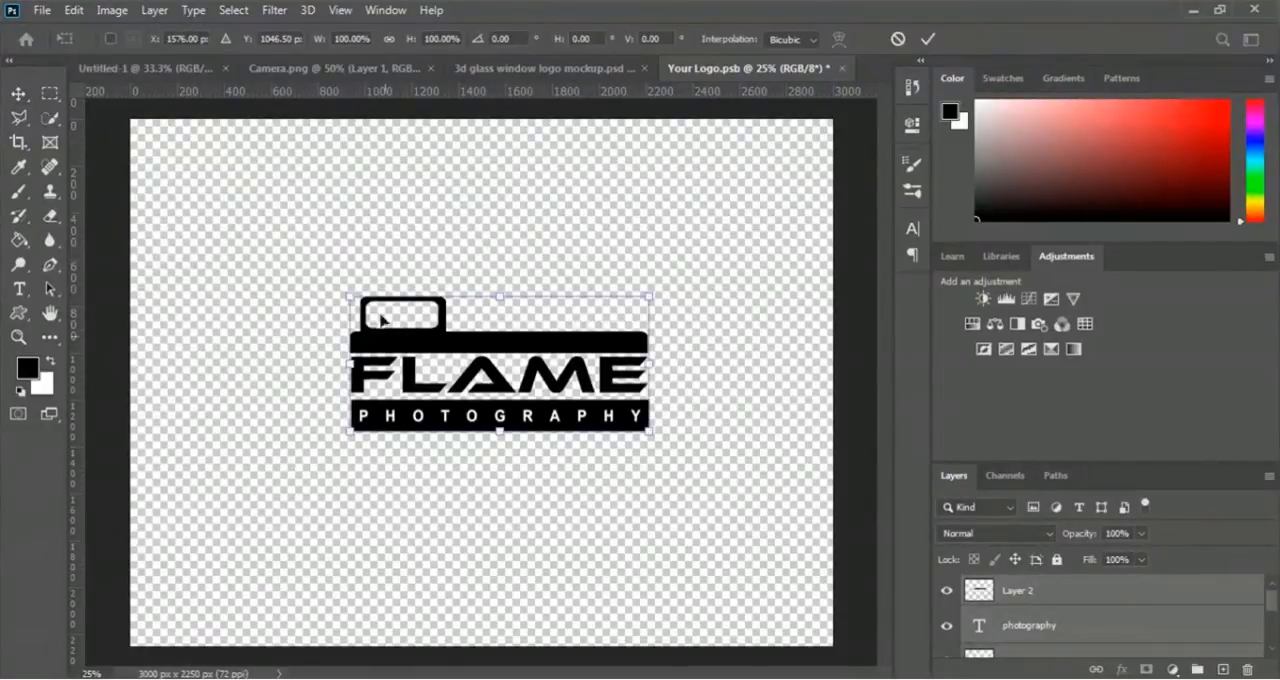
- Scale the placed logo to about 201% width and 265% height so it nearly fills the canvas width, and commit the transform
left_click_drag(351, 292, 180, 175)
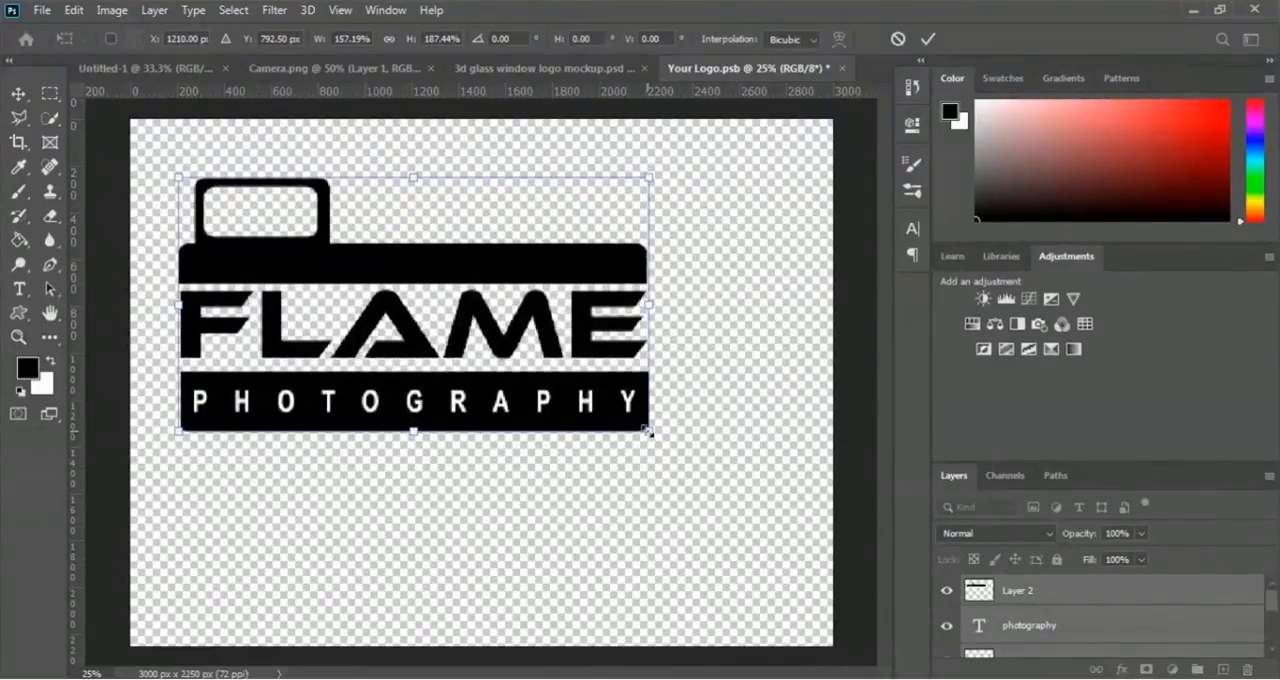
left_click_drag(648, 433, 780, 537)
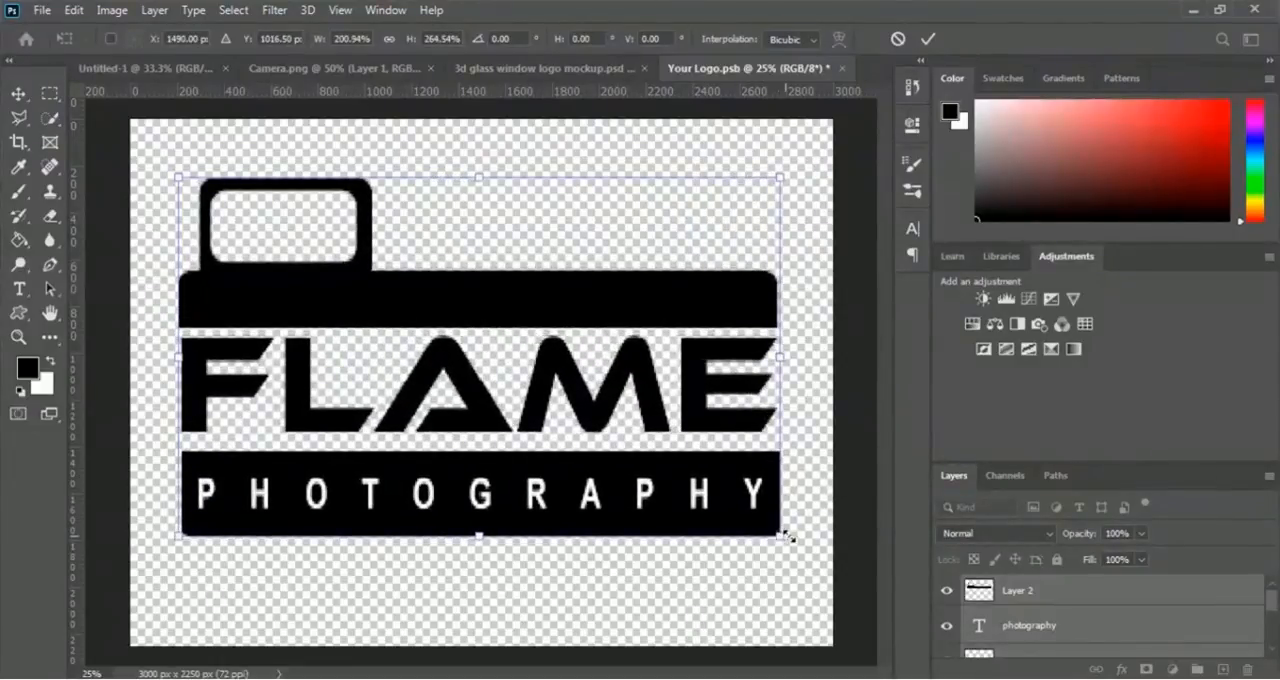
left_click(927, 40)
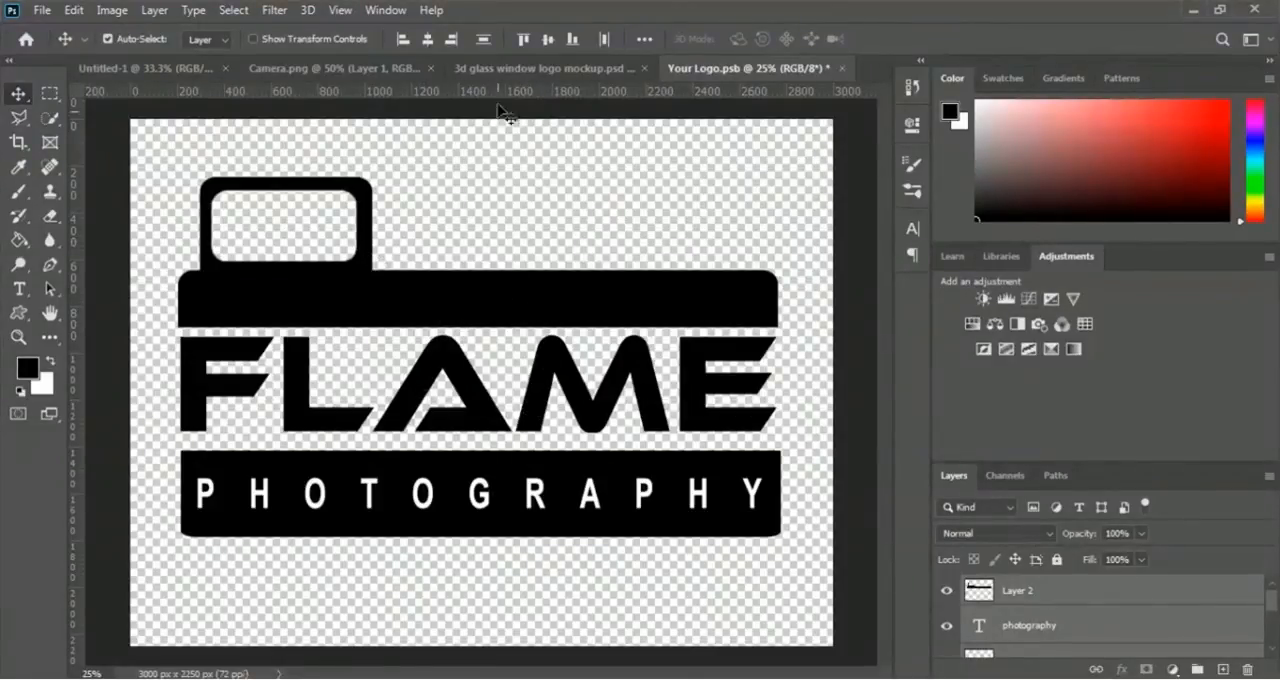
- Save Your Logo.psb to update the smart object and inspect the logo in the 3d glass window mockup at 50% zoom
left_click(505, 70)
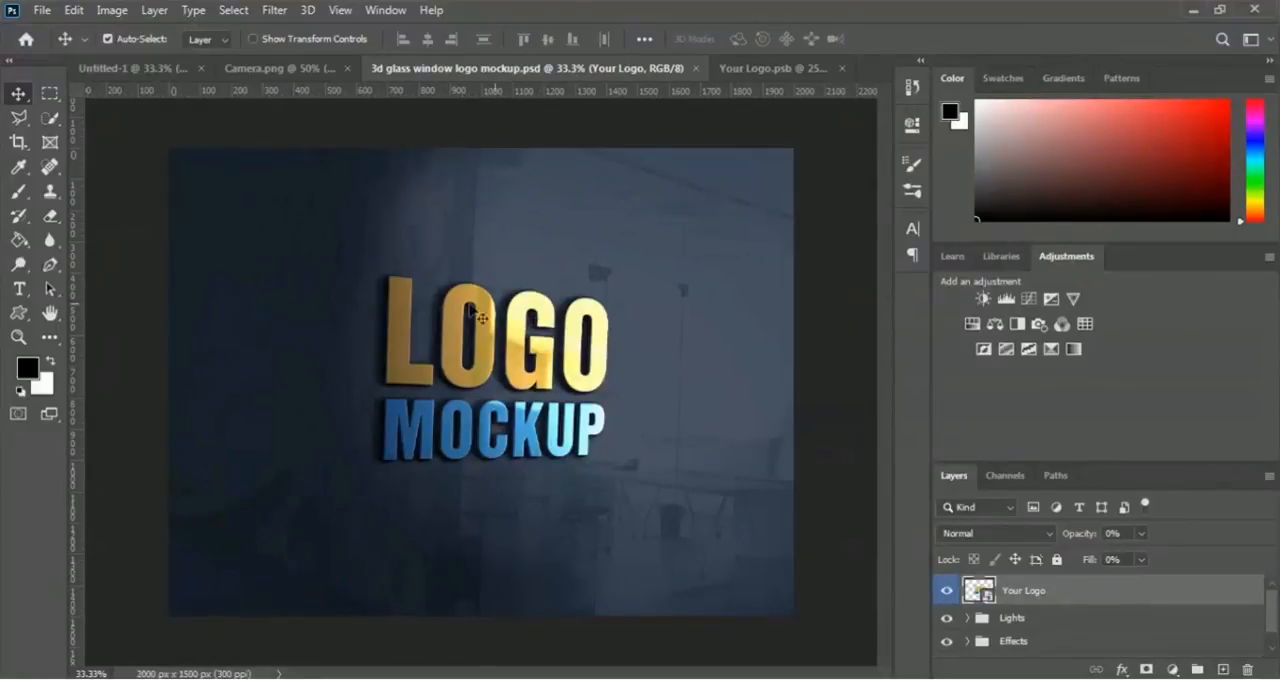
left_click(795, 70)
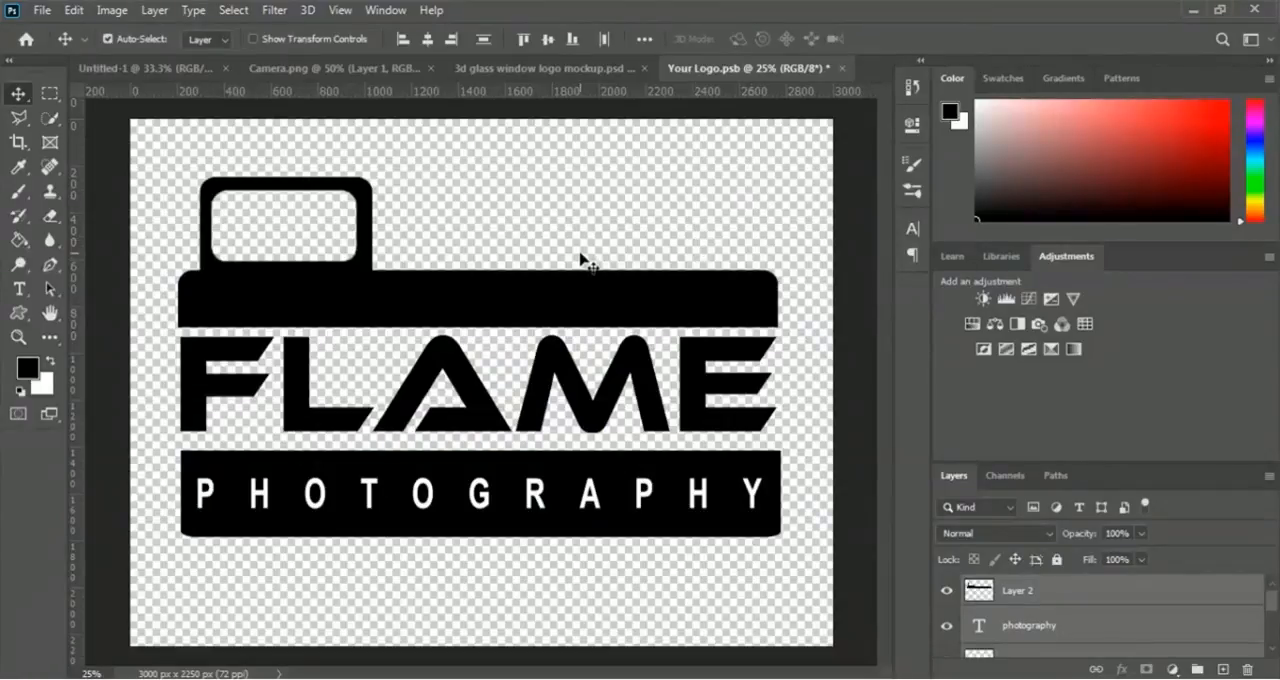
left_click(42, 11)
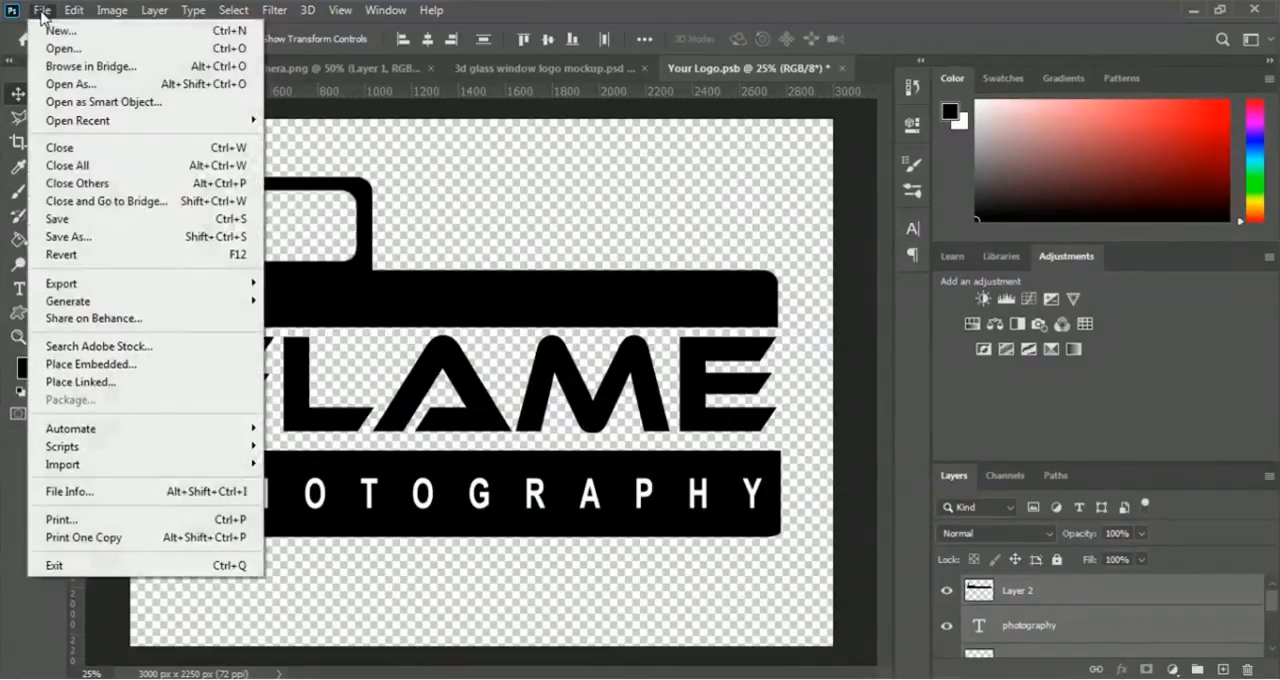
left_click(160, 226)
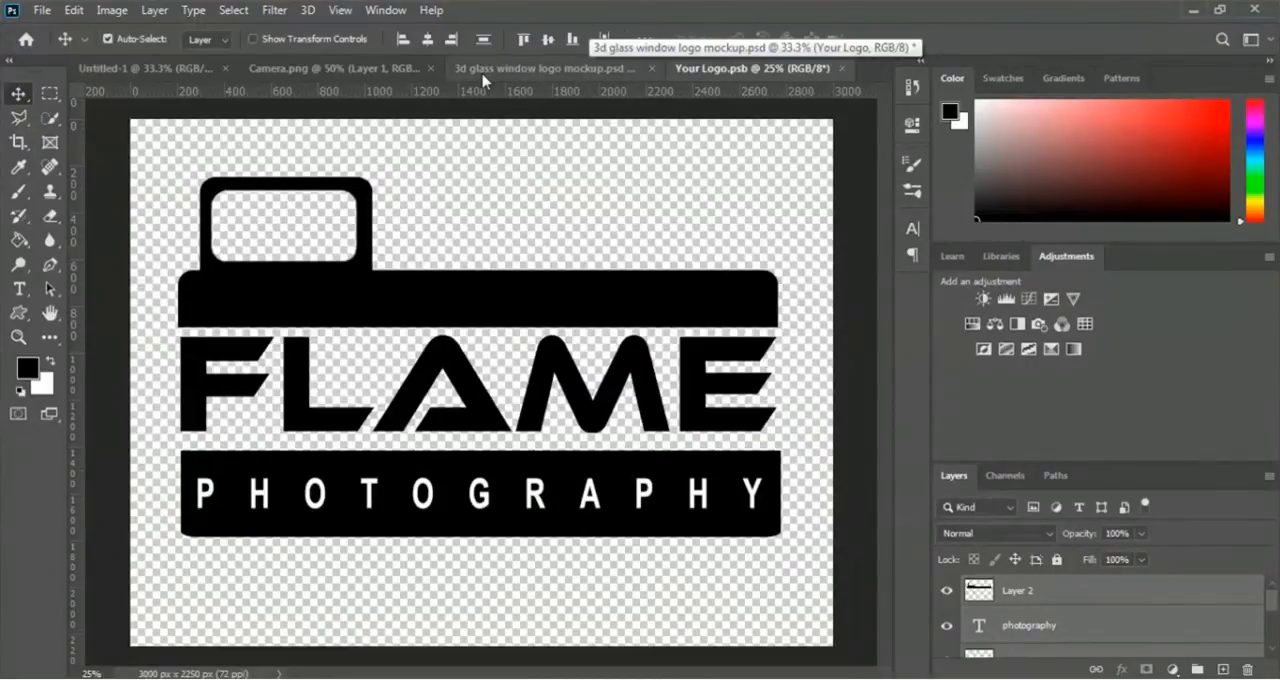
left_click(541, 74)
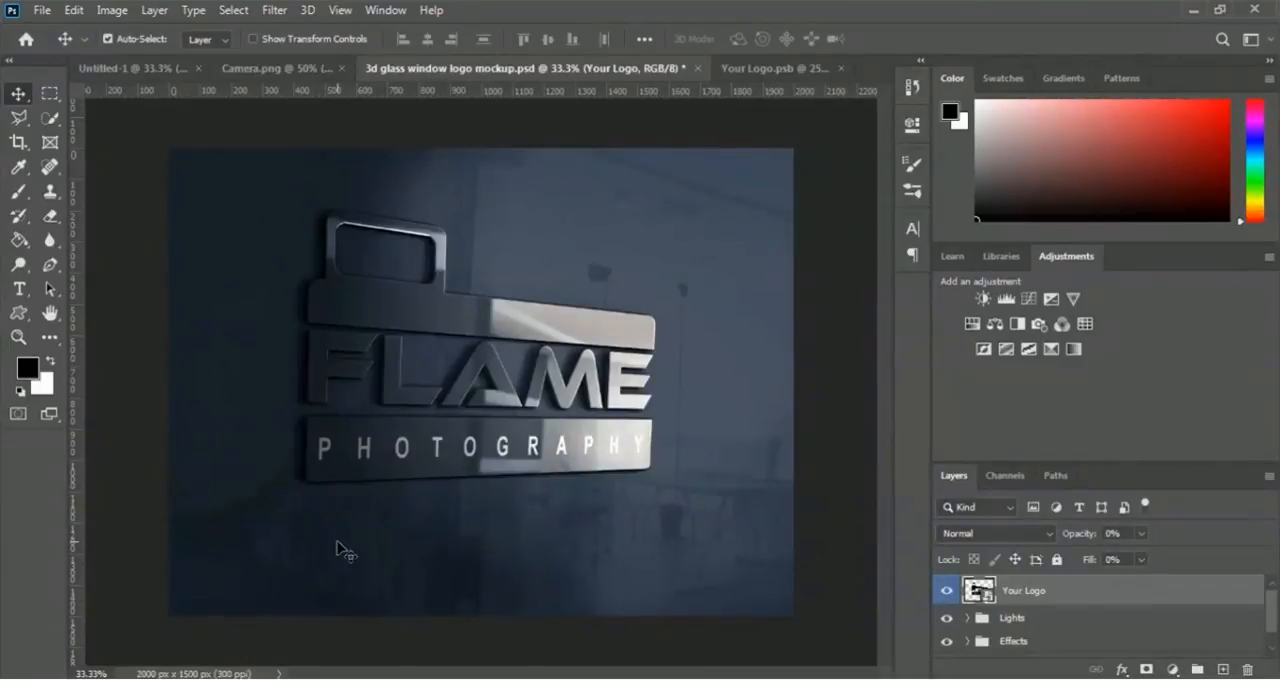
key("ctrl+plus")
key("ctrl+plus")
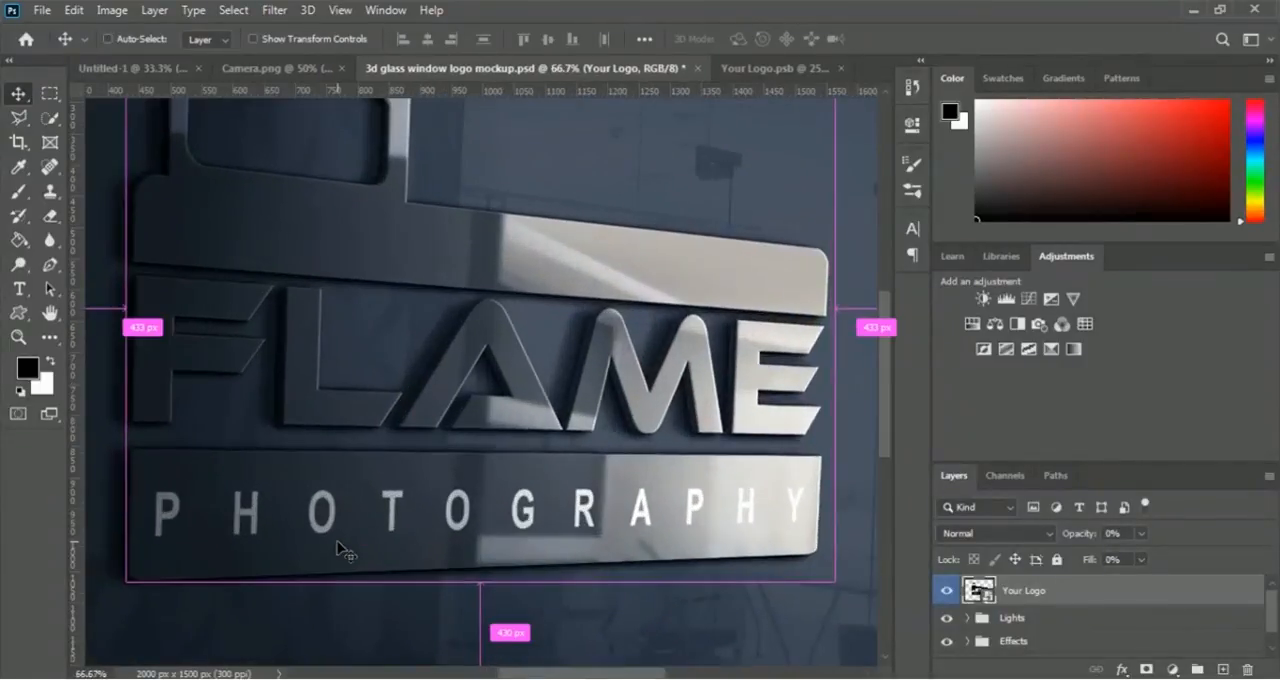
key("ctrl+minus")
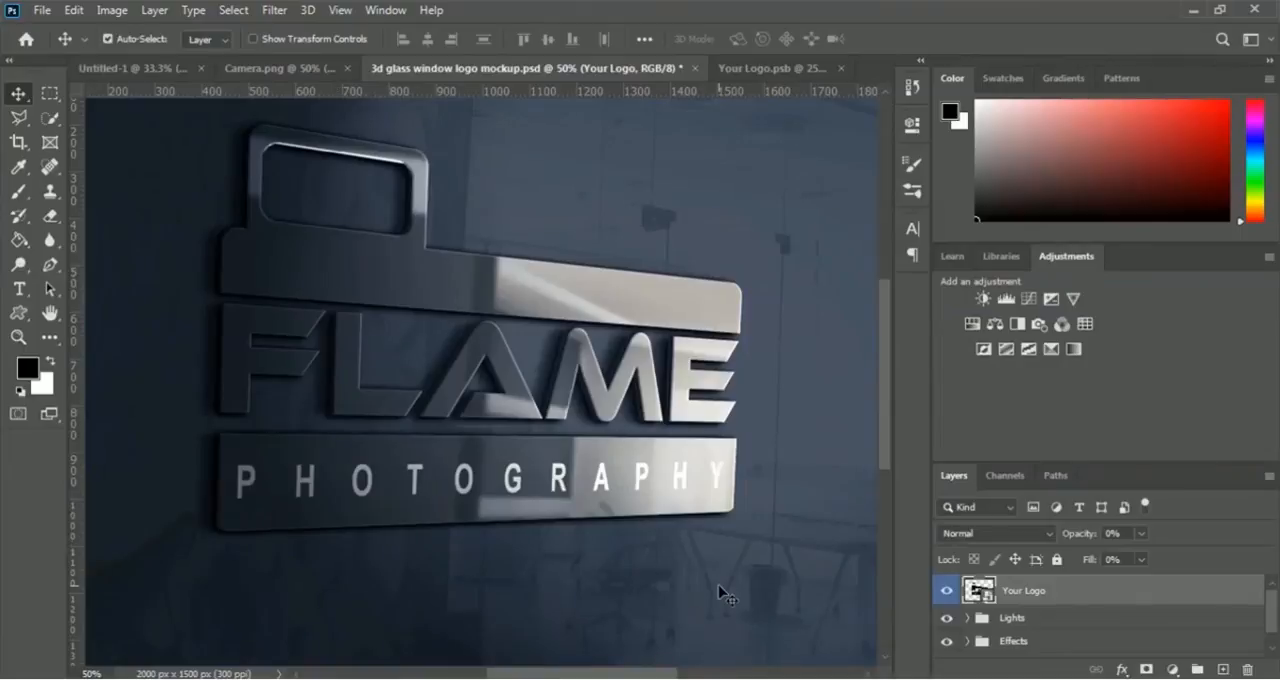